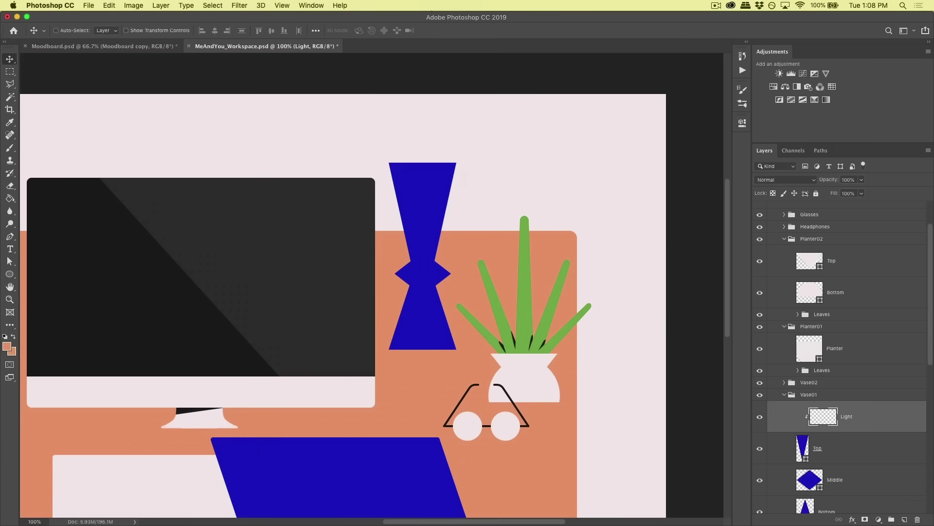
# Step: Brush shading onto the upper section of the blue vase using the clipped Light layer
pyautogui.press('b')
pyautogui.click(463, 189)
pyautogui.click(460, 233)
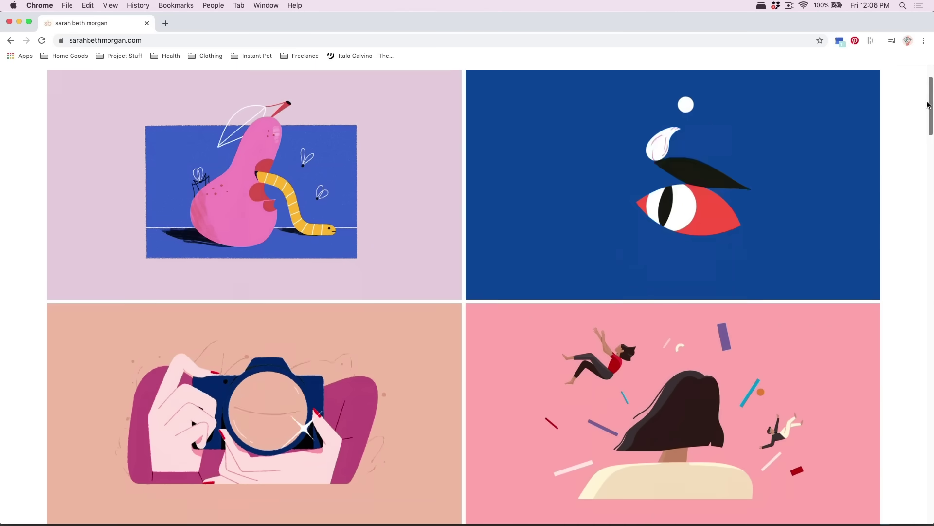
# Step: In the browser, open the Out of Office project from the illustration portfolio and look through its frames
pyautogui.click(413, 165)
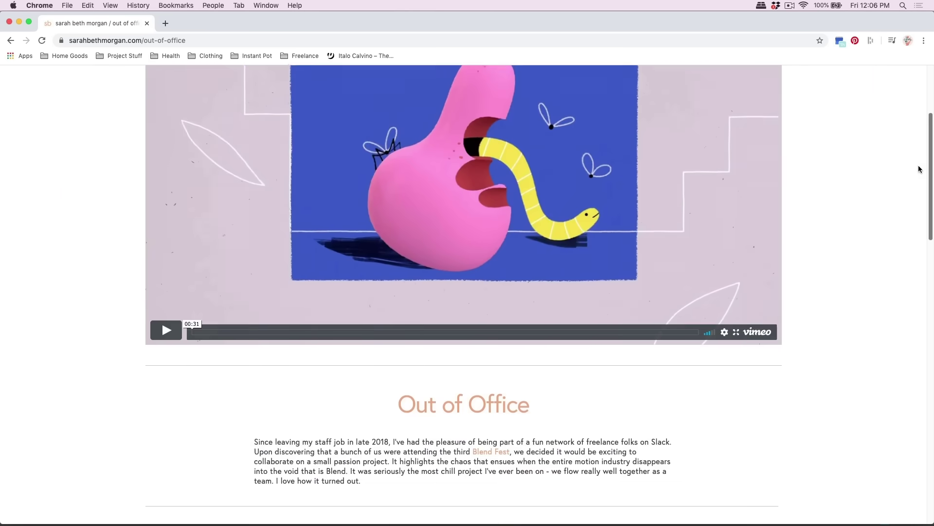
pyautogui.scroll(-5, 910, 255)
pyautogui.moveTo(909, 252); pyautogui.dragTo(898, 364)
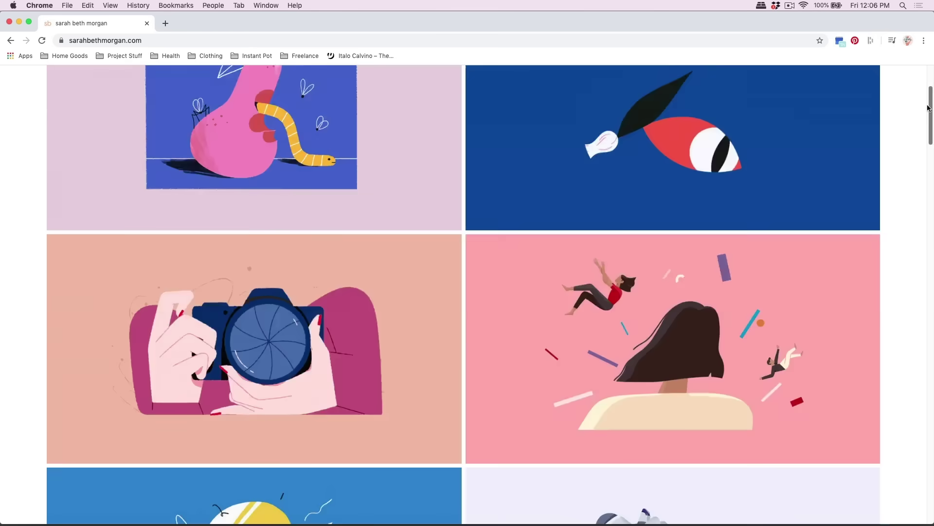
# Step: View the portfolio's Floating and Cozy projects and examine how their illustrations use texture
pyautogui.scroll(-3, 915, 117)
pyautogui.click(797, 225)
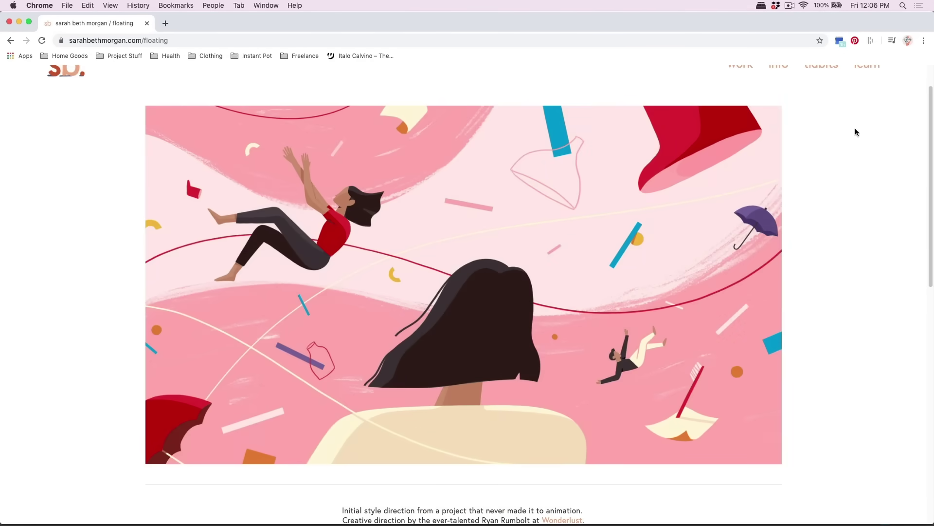
pyautogui.click(744, 68)
pyautogui.click(343, 413)
pyautogui.scroll(-10, 918, 150)
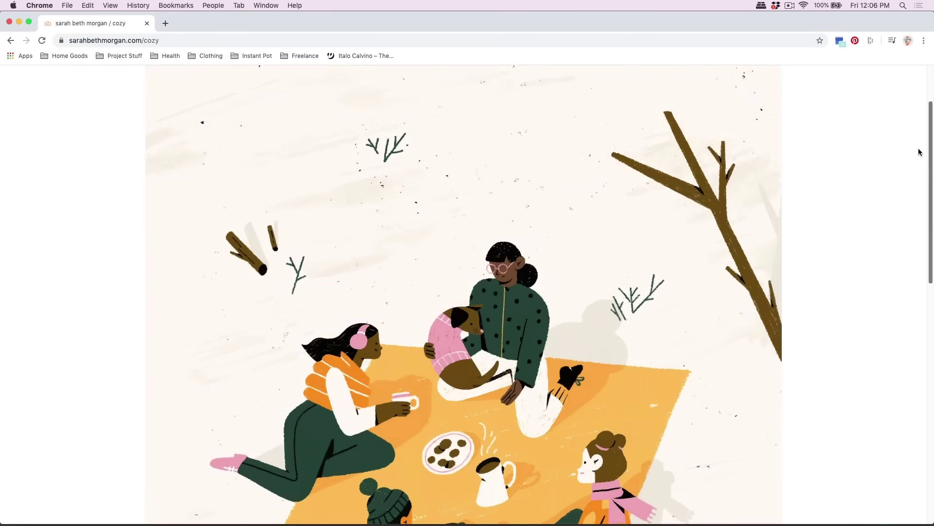
pyautogui.scroll(-3, 905, 244)
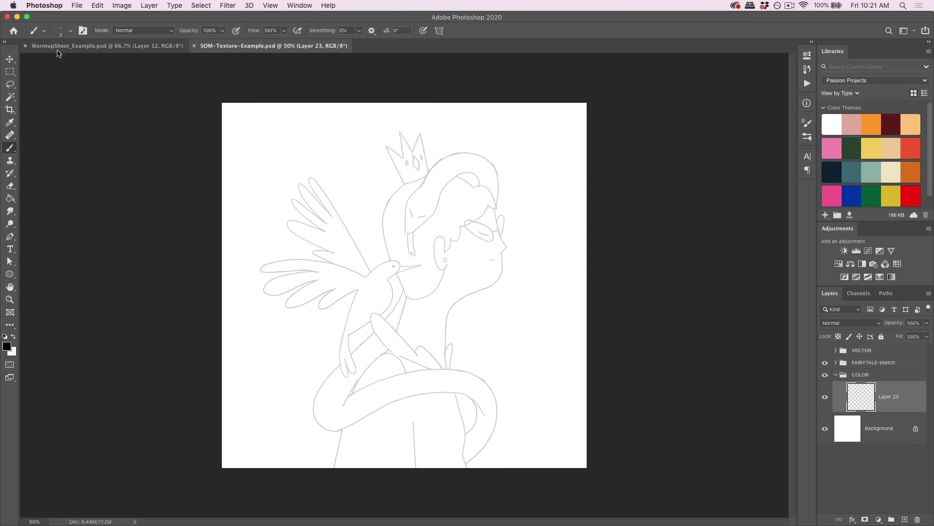
# Step: In Photoshop, choose the kyle drag 6 1 brush from Textures - Rough and paint a black test zigzag on Layer 23
pyautogui.click(44, 31)
pyautogui.click(70, 31)
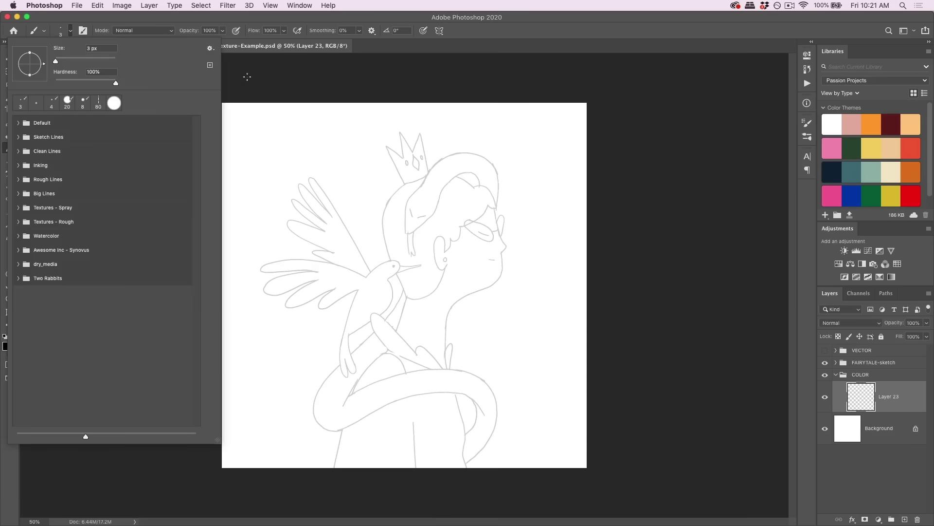
pyautogui.click(19, 137)
pyautogui.click(18, 138)
pyautogui.click(18, 207)
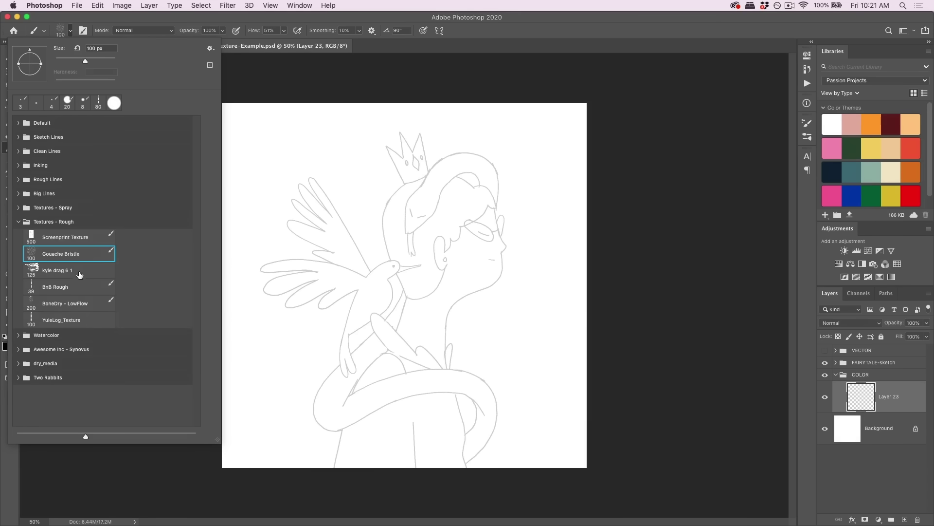
pyautogui.click(84, 273)
pyautogui.click(877, 388)
pyautogui.moveTo(433, 340); pyautogui.dragTo(461, 322)
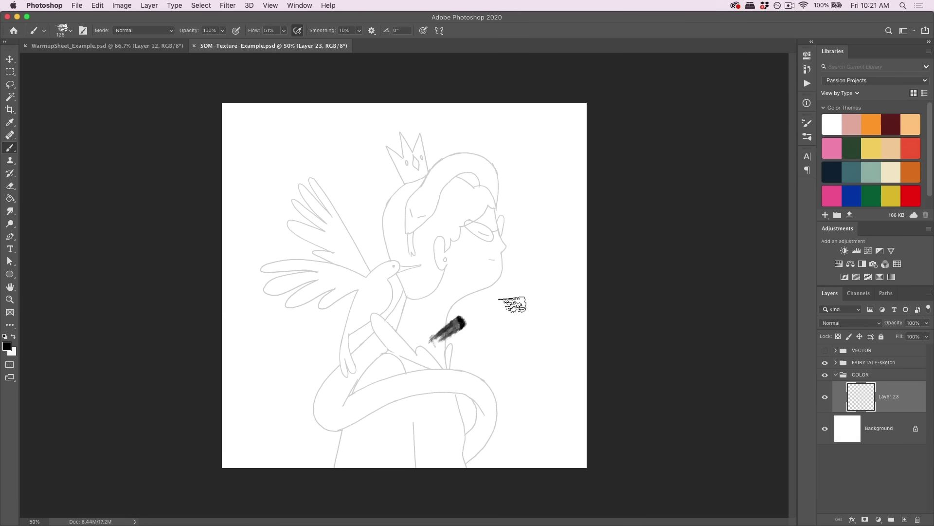
pyautogui.moveTo(512, 304); pyautogui.dragTo(504, 437)
# Step: Try the sprayRough brush from Textures - Spray with a test stroke over the sketch and undo it
pyautogui.click(62, 30)
pyautogui.click(19, 207)
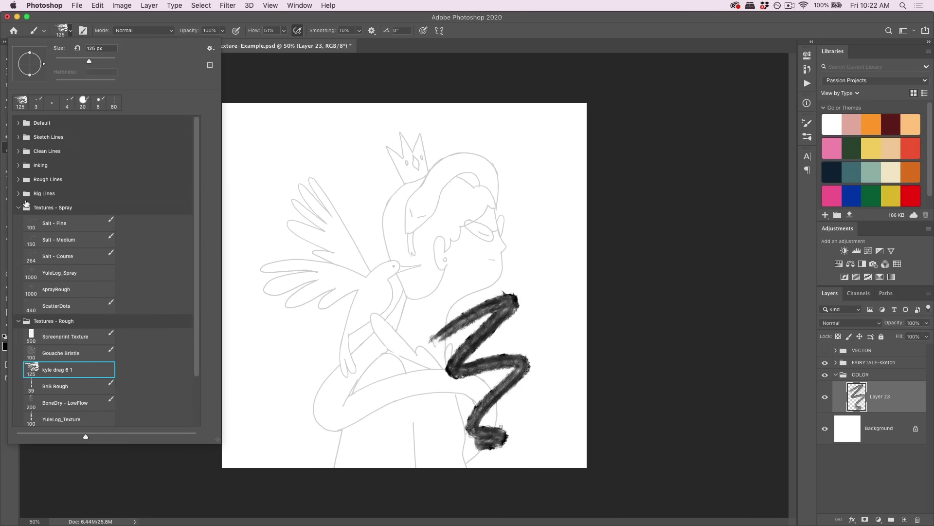
pyautogui.click(64, 290)
pyautogui.moveTo(346, 193); pyautogui.dragTo(400, 284)
pyautogui.press('super+z')
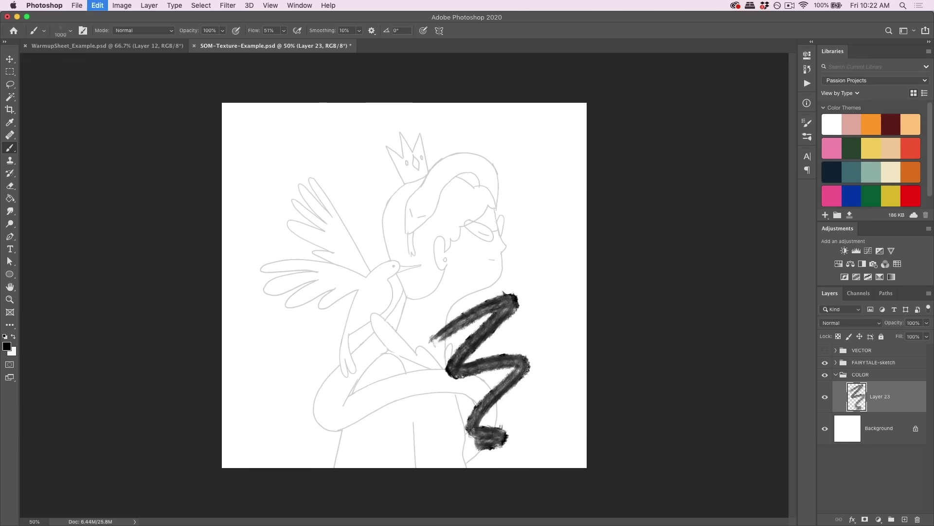
# Step: Clear the remaining test strokes from Layer 23
pyautogui.click(66, 30)
pyautogui.click(67, 30)
pyautogui.press('super+z')
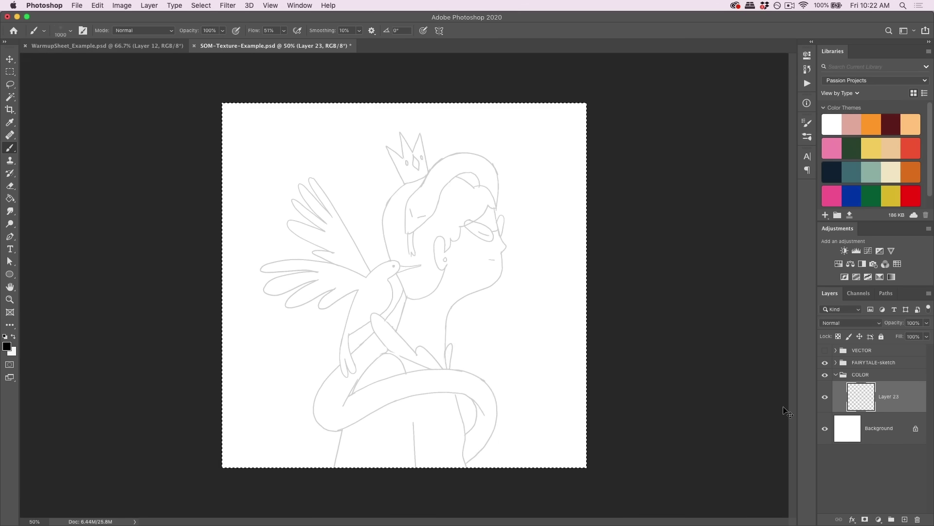
# Step: Choose the Kyle Gouache brush from Rough Lines and paint a test zigzag over the bird's wing
pyautogui.click(65, 33)
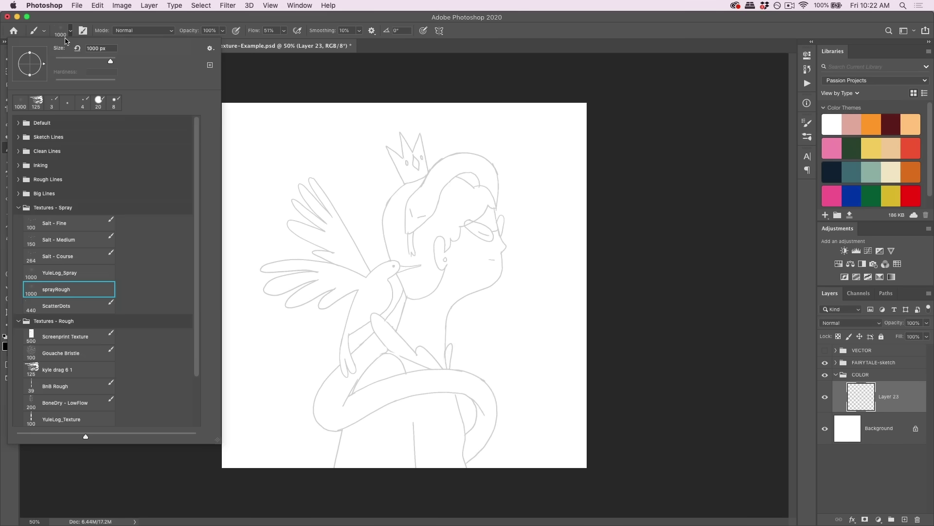
pyautogui.click(18, 209)
pyautogui.click(19, 180)
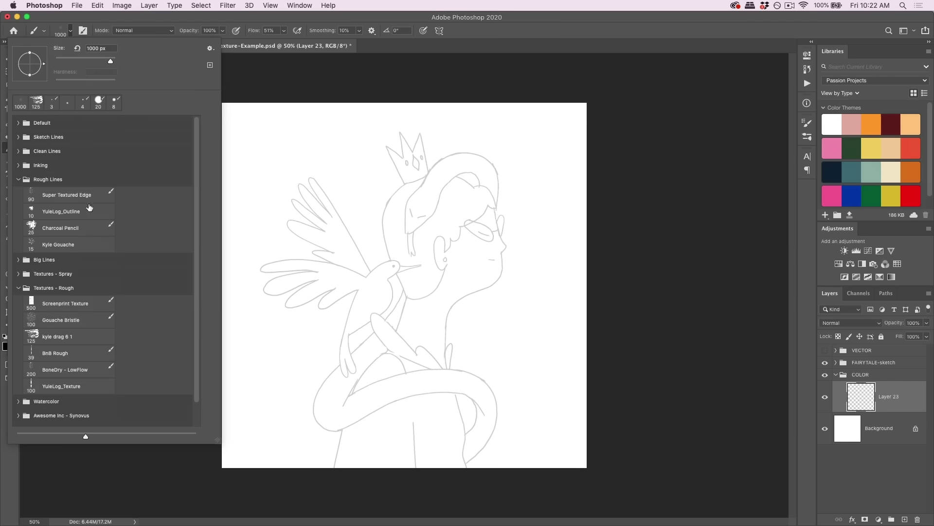
pyautogui.doubleClick(71, 242)
pyautogui.moveTo(332, 173)
pyautogui.mouseDown()
pyautogui.moveTo(343, 253)
pyautogui.moveTo(372, 314)
pyautogui.mouseUp()
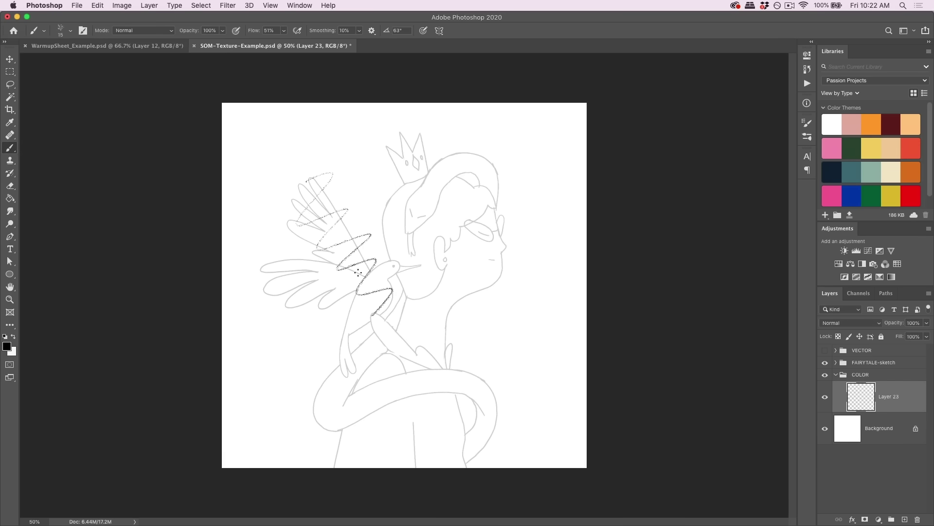
# Step: Set the brush flow to 100%, paint another test zigzag beside the first and clear the layer
pyautogui.moveTo(284, 32); pyautogui.dragTo(311, 45)
pyautogui.moveTo(360, 180)
pyautogui.mouseDown()
pyautogui.moveTo(384, 192)
pyautogui.moveTo(379, 248)
pyautogui.moveTo(417, 317)
pyautogui.mouseUp()
pyautogui.press('super+a')
pyautogui.press('super+x')
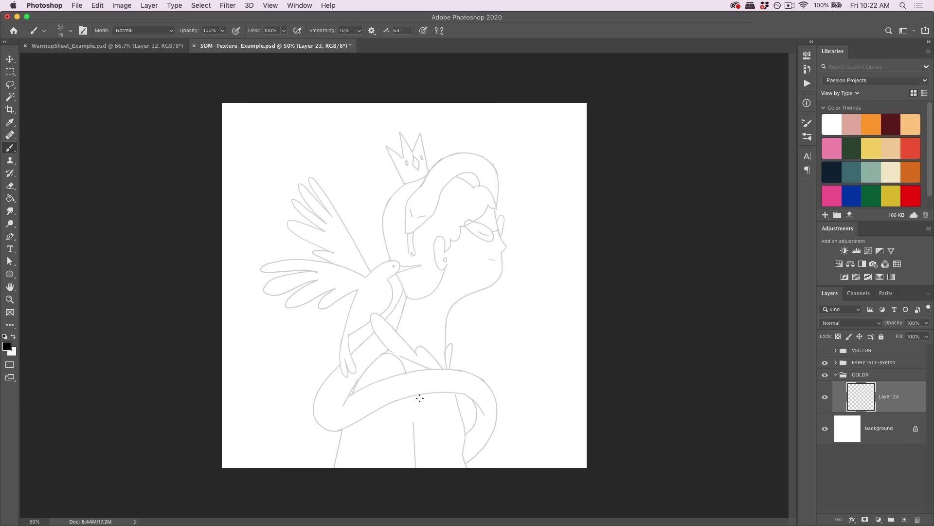
# Step: Switch to a Runny Inker brush, undo a test stroke made with it and reduce the brush size to 10 px
pyautogui.click(284, 31)
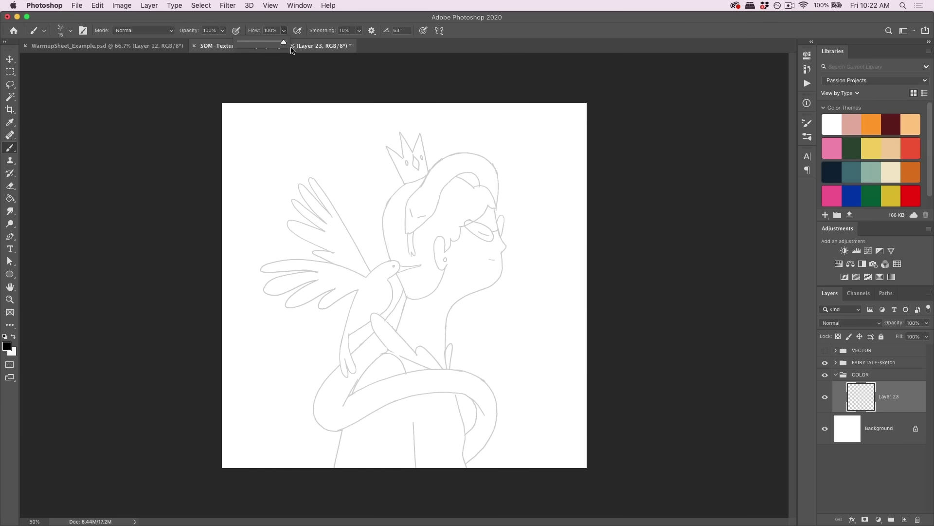
pyautogui.click(360, 32)
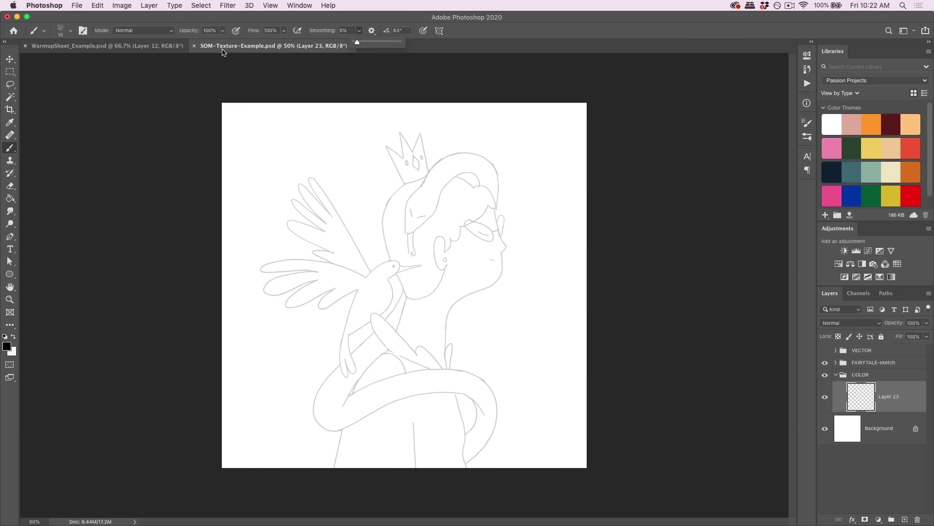
pyautogui.click(70, 30)
pyautogui.click(66, 278)
pyautogui.moveTo(345, 200)
pyautogui.mouseDown()
pyautogui.moveTo(385, 183)
pyautogui.moveTo(396, 335)
pyautogui.moveTo(419, 390)
pyautogui.mouseUp()
pyautogui.press('super+z')
pyautogui.press('super+=')
pyautogui.press('[')
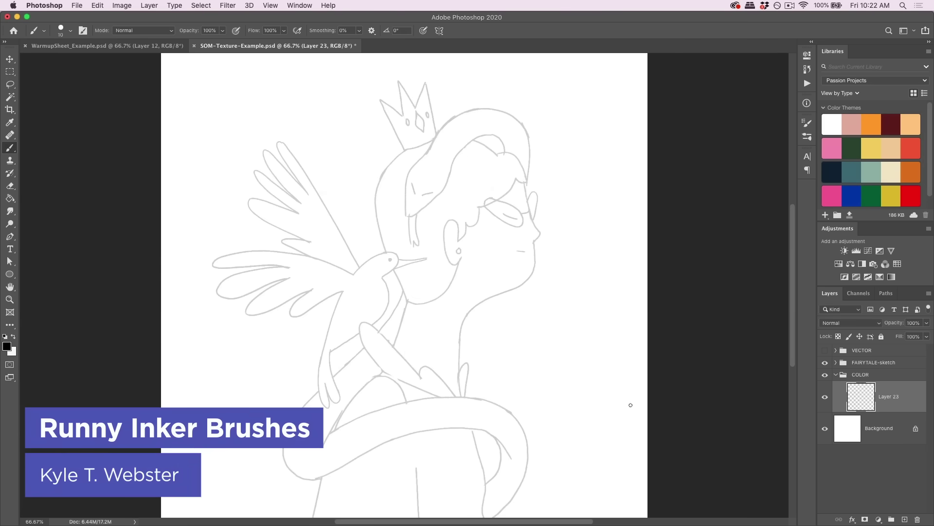
# Step: Lower the opacity of the FAIRYTALE-sketch group and reselect Layer 23
pyautogui.press('h')
pyautogui.moveTo(591, 405)
pyautogui.mouseDown()
pyautogui.moveTo(520, 426)
pyautogui.moveTo(544, 410)
pyautogui.mouseUp()
pyautogui.click(874, 362)
pyautogui.moveTo(896, 323); pyautogui.dragTo(871, 323)
pyautogui.click(888, 396)
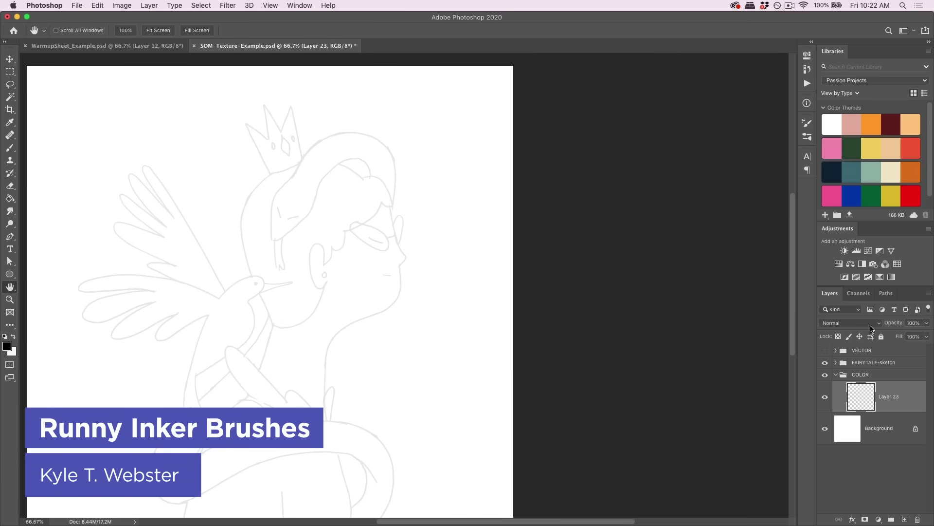
# Step: Fill the Background layer with the dusty pink library swatch
pyautogui.click(851, 122)
pyautogui.click(879, 428)
pyautogui.press('g')
pyautogui.click(471, 386)
# Step: Paint a cream outline stroke along the woman's forehead to her nose on Layer 23
pyautogui.press('h')
pyautogui.click(889, 396)
pyautogui.moveTo(471, 386)
pyautogui.mouseDown()
pyautogui.moveTo(526, 380)
pyautogui.moveTo(485, 435)
pyautogui.mouseUp()
pyautogui.click(891, 167)
pyautogui.press('super+=')
pyautogui.press('b')
pyautogui.moveTo(448, 213); pyautogui.dragTo(473, 290)
pyautogui.press('super+=')
# Step: Lower the FAIRYTALE-sketch group's opacity to 5% and reselect Layer 23
pyautogui.click(878, 364)
pyautogui.moveTo(894, 323); pyautogui.dragTo(888, 323)
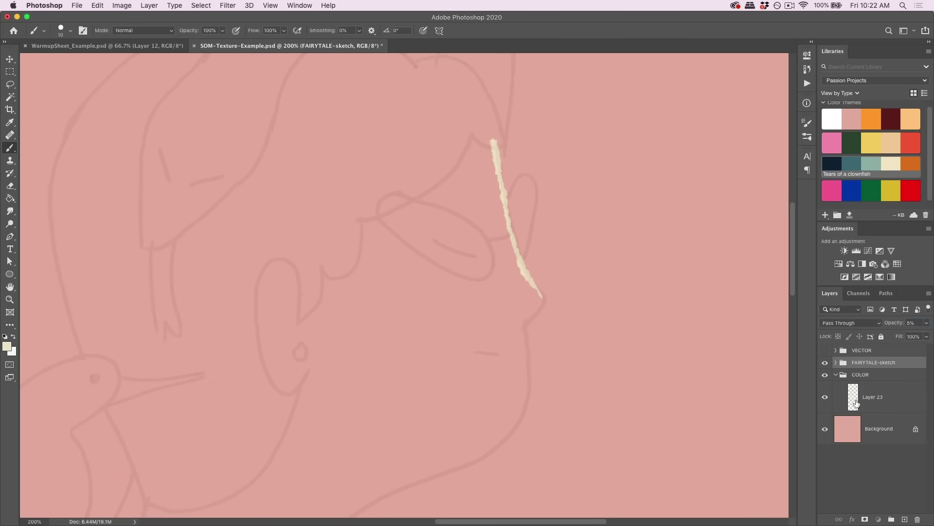
pyautogui.click(856, 403)
# Step: Undo a first nose stroke, pick a brush preset again and paint the cream profile outline around the nose and mouth
pyautogui.moveTo(530, 282); pyautogui.dragTo(525, 323)
pyautogui.press('super+z')
pyautogui.click(71, 30)
pyautogui.click(73, 263)
pyautogui.press('h')
pyautogui.moveTo(514, 422); pyautogui.dragTo(524, 359)
pyautogui.press('b')
pyautogui.click(65, 30)
pyautogui.press('Escape')
pyautogui.moveTo(535, 263); pyautogui.dragTo(528, 331)
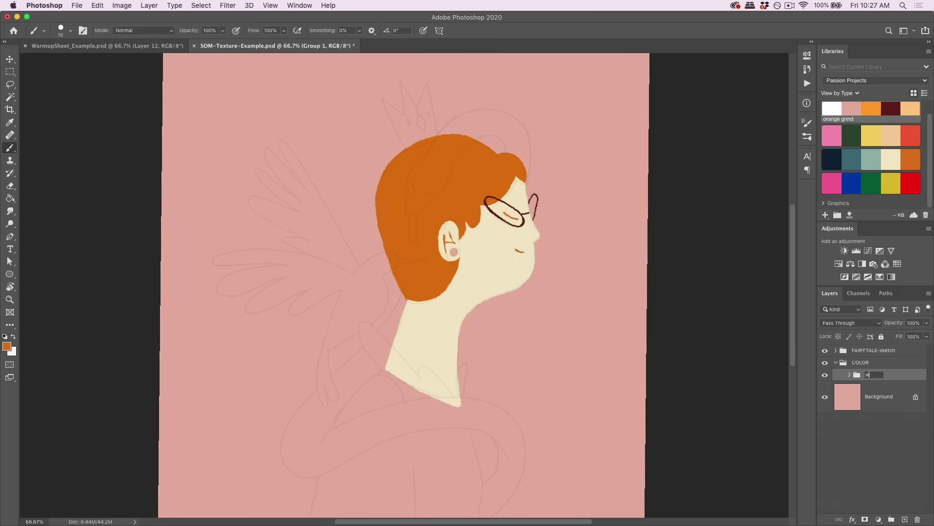
pyautogui.scroll(2, 898, 469)
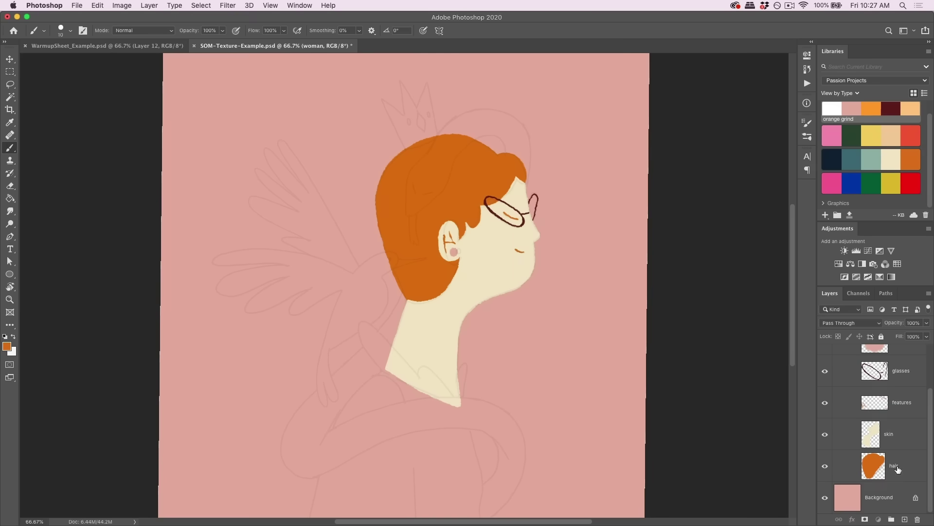
# Step: Create a new layer and outline the woman's back, shoulder and chest in the dark maroon of her glasses
pyautogui.click(898, 469)
pyautogui.press('super+shift+alt+n')
pyautogui.keyDown('alt'); pyautogui.click(522, 223); pyautogui.keyUp('alt')
pyautogui.moveTo(439, 380); pyautogui.dragTo(459, 294)
pyautogui.moveTo(407, 283)
pyautogui.mouseDown()
pyautogui.moveTo(381, 299)
pyautogui.moveTo(331, 440)
pyautogui.mouseUp()
pyautogui.moveTo(482, 321); pyautogui.dragTo(505, 442)
# Step: Move the new layer to the top of the woman group and rename it shirt
pyautogui.moveTo(895, 465)
pyautogui.mouseDown()
pyautogui.moveTo(886, 346)
pyautogui.moveTo(887, 360)
pyautogui.mouseUp()
pyautogui.doubleClick(899, 371)
pyautogui.write('shirt')
pyautogui.press('Return')
# Step: Close the shirt outline along the neckline and fill the enclosed area with dark maroon
pyautogui.moveTo(407, 283); pyautogui.dragTo(482, 321)
pyautogui.press('e')
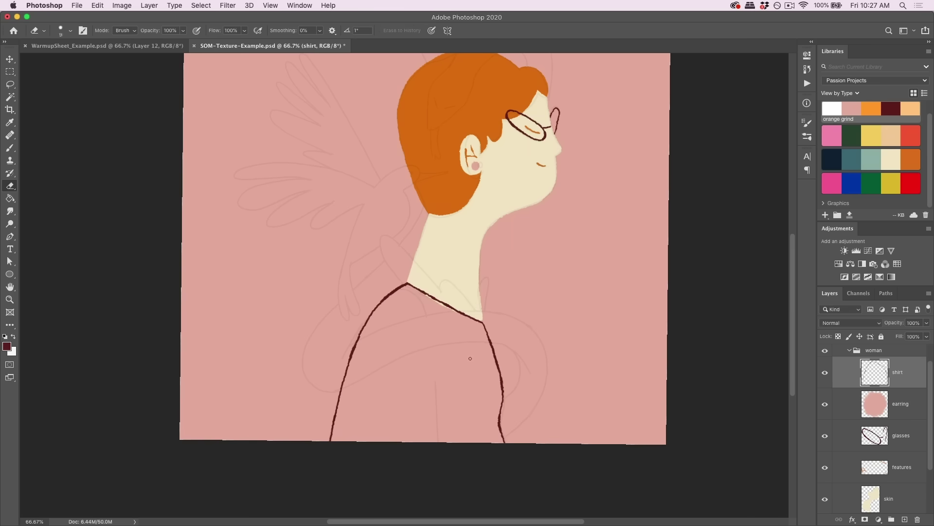
pyautogui.press('w')
pyautogui.click(470, 358)
pyautogui.hotkey('alt', 'BackSpace')
# Step: Straighten the canvas view and ready the Brush tool on the skin layer with the cream skin colour
pyautogui.press('super+minus')
pyautogui.press('super+minus')
pyautogui.press('super+minus')
pyautogui.press('r')
pyautogui.press('super+plus')
pyautogui.press('super+plus')
pyautogui.press('super+plus')
pyautogui.keyDown('super'); pyautogui.click(437, 329); pyautogui.keyUp('super')
pyautogui.press('b')
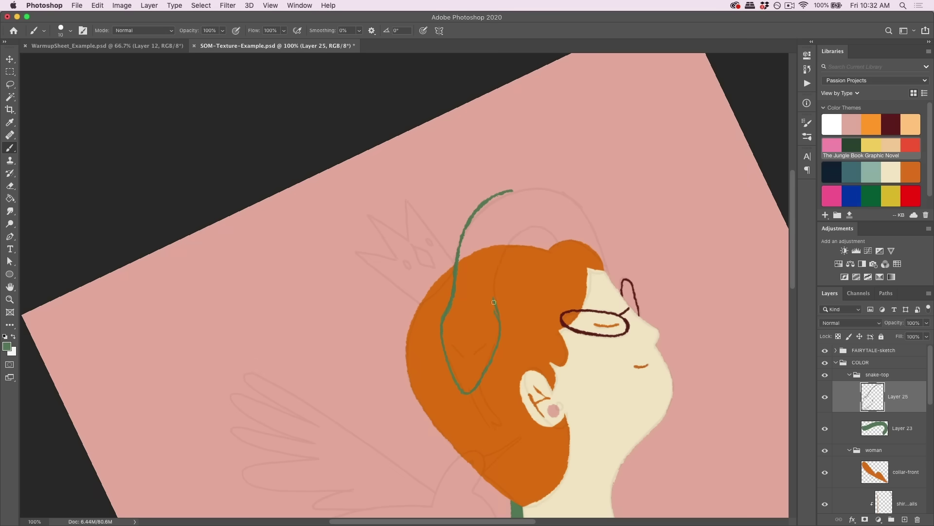
# Step: Try to continue the green snake outline above the woman's hair on Layer 25, undoing the strokes
pyautogui.moveTo(493, 301); pyautogui.dragTo(526, 231)
pyautogui.press('super+z')
pyautogui.moveTo(493, 280)
pyautogui.mouseDown()
pyautogui.moveTo(536, 225)
pyautogui.moveTo(514, 237)
pyautogui.moveTo(557, 245)
pyautogui.mouseUp()
pyautogui.press('super+z')
# Step: Paint the green snake outline over the woman's head from a rotated view and clean up its edge
pyautogui.press('r')
pyautogui.moveTo(679, 320); pyautogui.dragTo(678, 329)
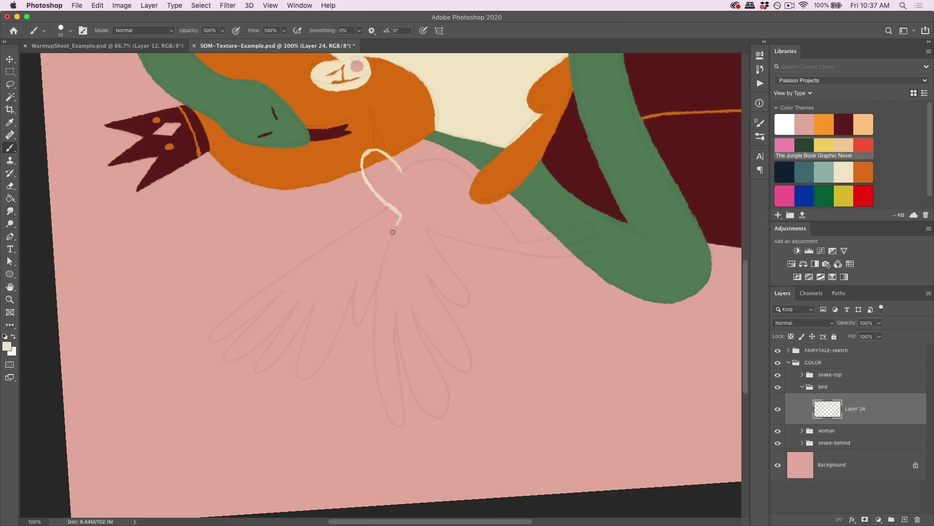
pyautogui.moveTo(393, 232)
pyautogui.mouseDown()
pyautogui.moveTo(382, 398)
pyautogui.moveTo(399, 421)
pyautogui.moveTo(412, 303)
pyautogui.moveTo(469, 344)
pyautogui.moveTo(459, 315)
pyautogui.moveTo(470, 364)
pyautogui.mouseUp()
pyautogui.press('e')
pyautogui.press('b')
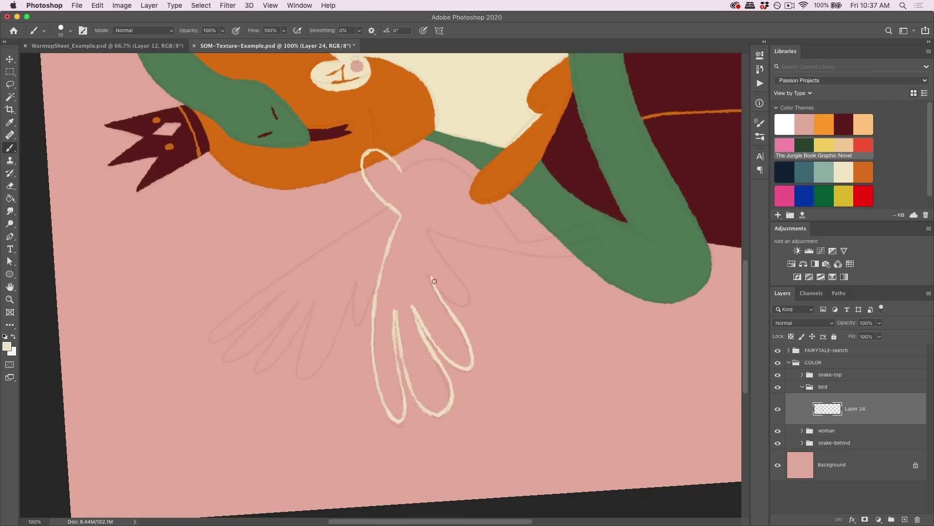
# Step: Outline the bird's front wing, tail and belly in cream on Layer 24
pyautogui.moveTo(432, 279); pyautogui.dragTo(427, 229)
pyautogui.press('r')
pyautogui.moveTo(582, 264)
pyautogui.mouseDown()
pyautogui.moveTo(488, 457)
pyautogui.moveTo(506, 323)
pyautogui.mouseUp()
pyautogui.press('b')
pyautogui.moveTo(465, 168)
pyautogui.mouseDown()
pyautogui.moveTo(513, 324)
pyautogui.moveTo(535, 315)
pyautogui.moveTo(491, 258)
pyautogui.mouseUp()
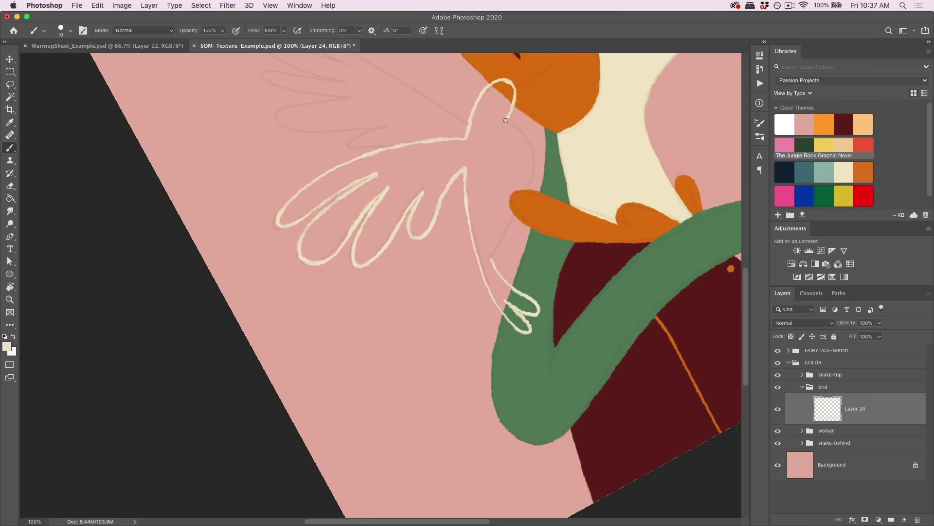
pyautogui.moveTo(533, 119); pyautogui.dragTo(491, 258)
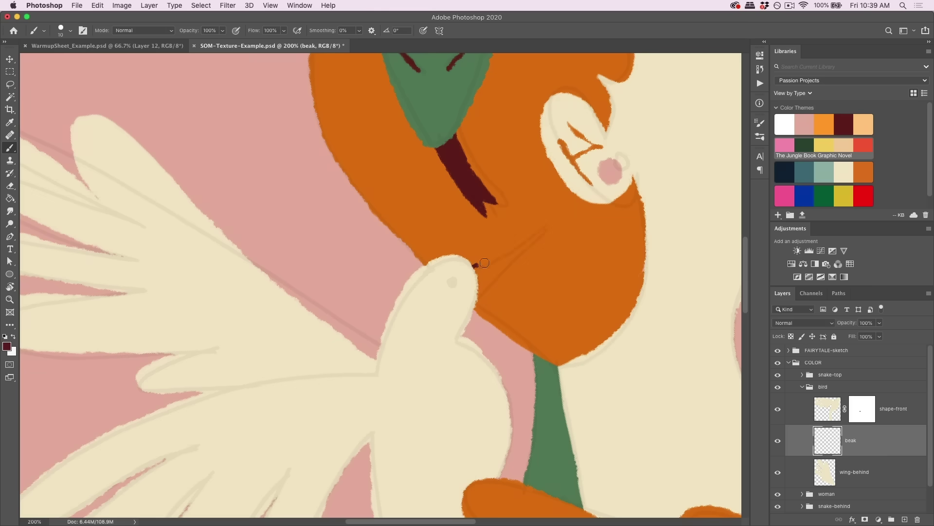
# Step: Outline and fill the bird's pointed beak in dark maroon on the beak layer and straighten the canvas view
pyautogui.moveTo(484, 263); pyautogui.dragTo(544, 228)
pyautogui.moveTo(542, 231); pyautogui.dragTo(475, 306)
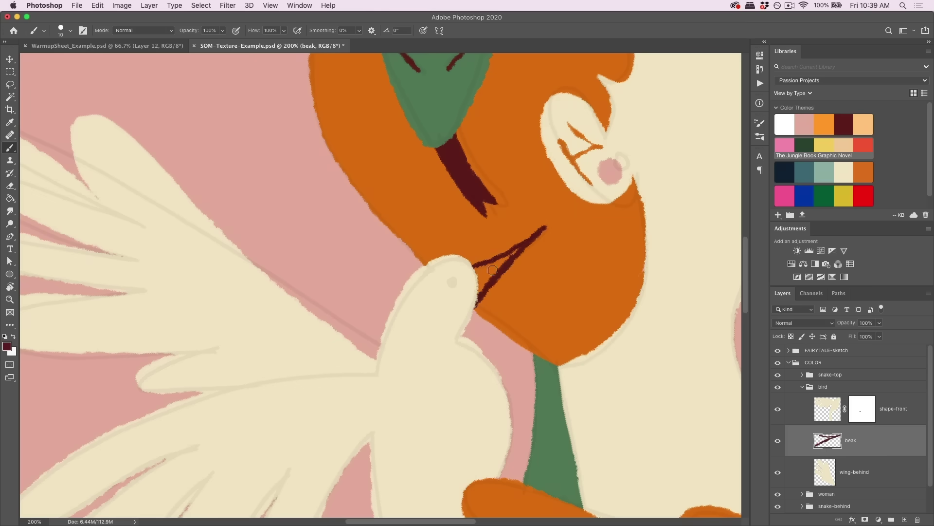
pyautogui.moveTo(474, 270); pyautogui.dragTo(524, 263)
pyautogui.press('r')
pyautogui.press('super+minus')
pyautogui.press('super+minus')
pyautogui.moveTo(492, 365); pyautogui.dragTo(441, 461)
pyautogui.press('Escape')
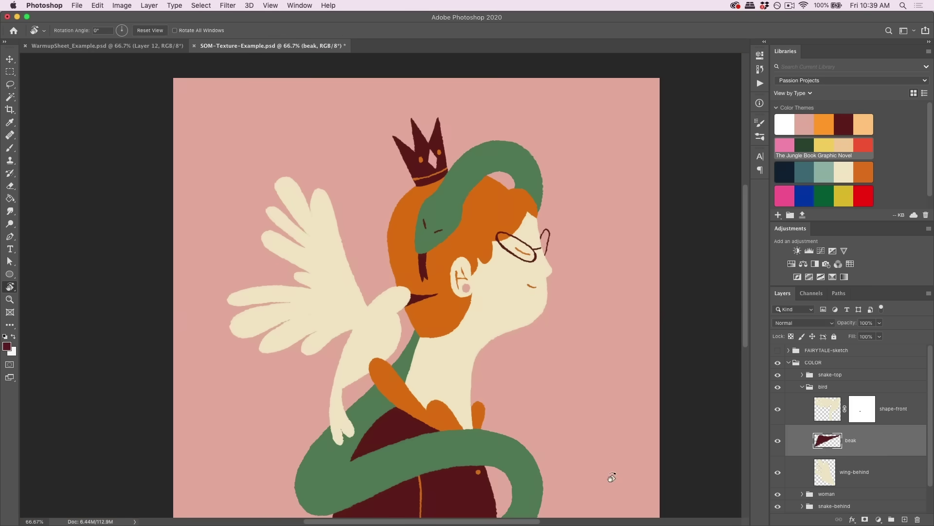
# Step: Paint an orange collar line on the linework layer, trim it with the Eraser and collapse the History panel
pyautogui.press('super+equal')
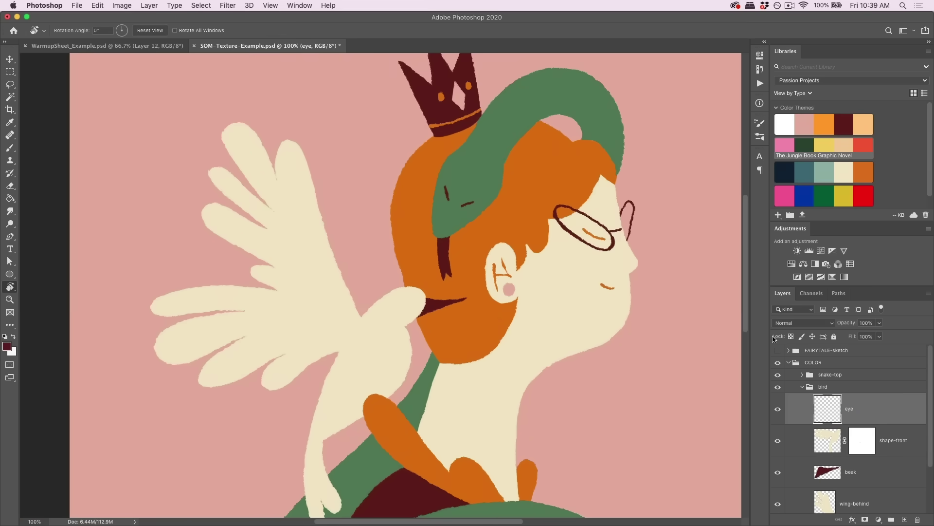
pyautogui.press('b')
pyautogui.press('super+equal')
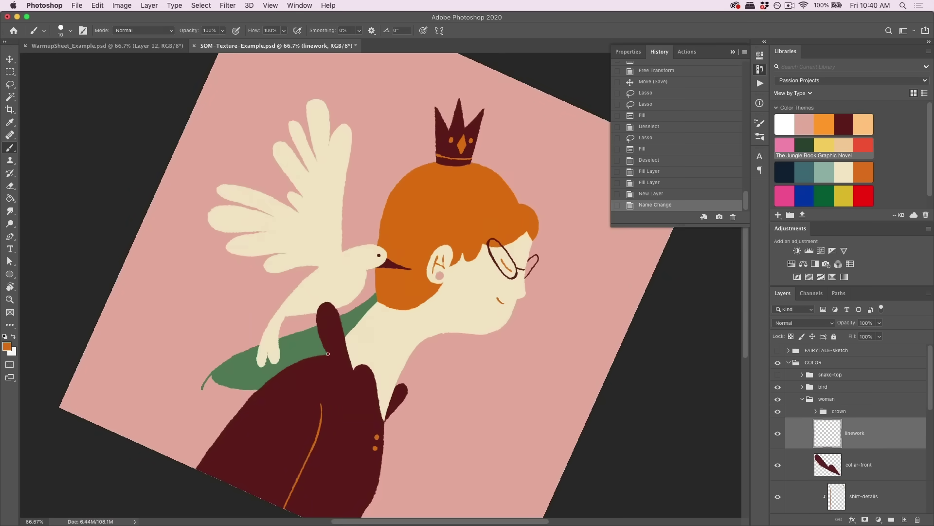
pyautogui.press('e')
pyautogui.click(334, 356)
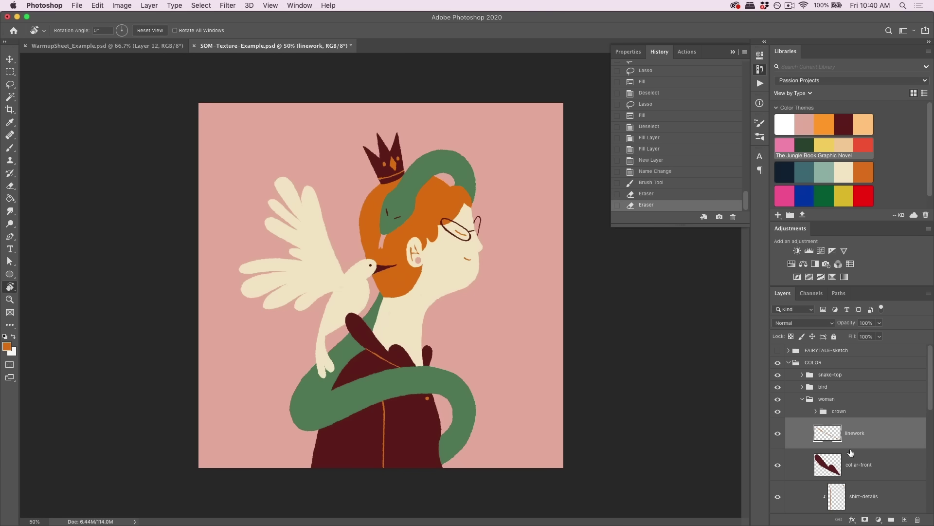
pyautogui.click(734, 50)
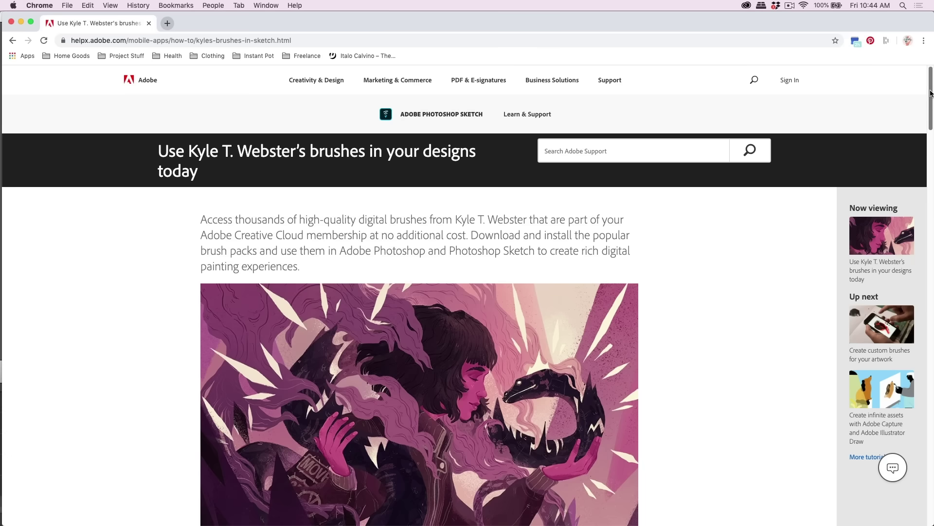
# Step: In the browser, read through Adobe's guide to Kyle T. Webster's brushes down to the download and installation instructions
pyautogui.scroll(-5, 924, 122)
pyautogui.scroll(-20, 925, 123)
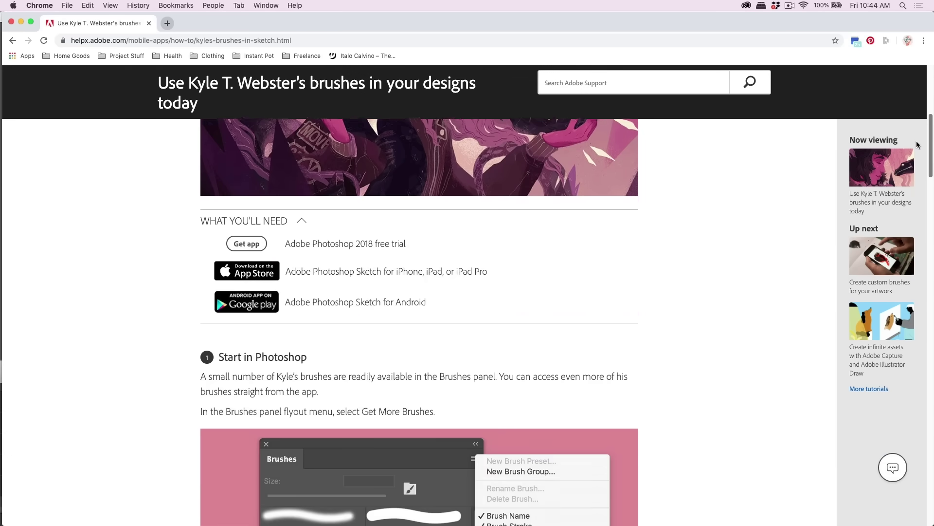
pyautogui.scroll(-7, 904, 206)
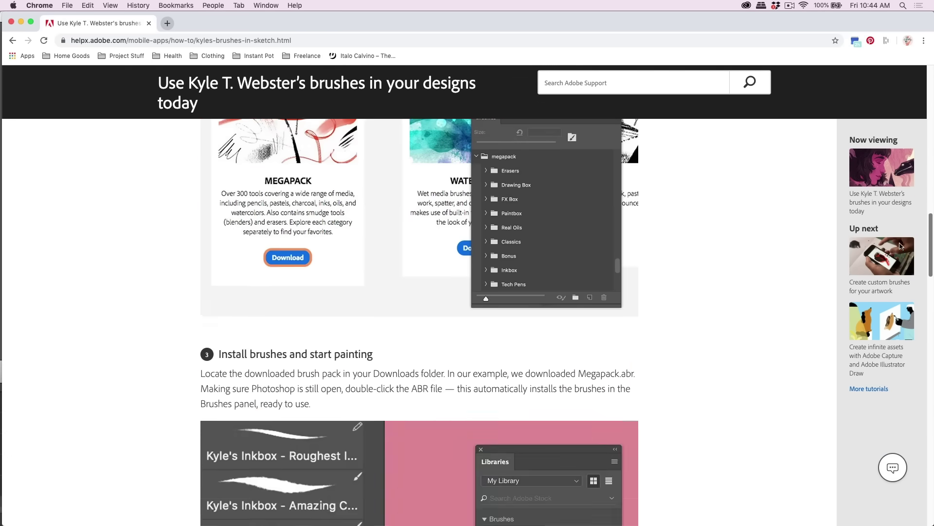
# Step: Switch to Photoshop and use Get More Brushes to open Adobe's brush download page
pyautogui.scroll(15, 904, 214)
pyautogui.scroll(10, 913, 169)
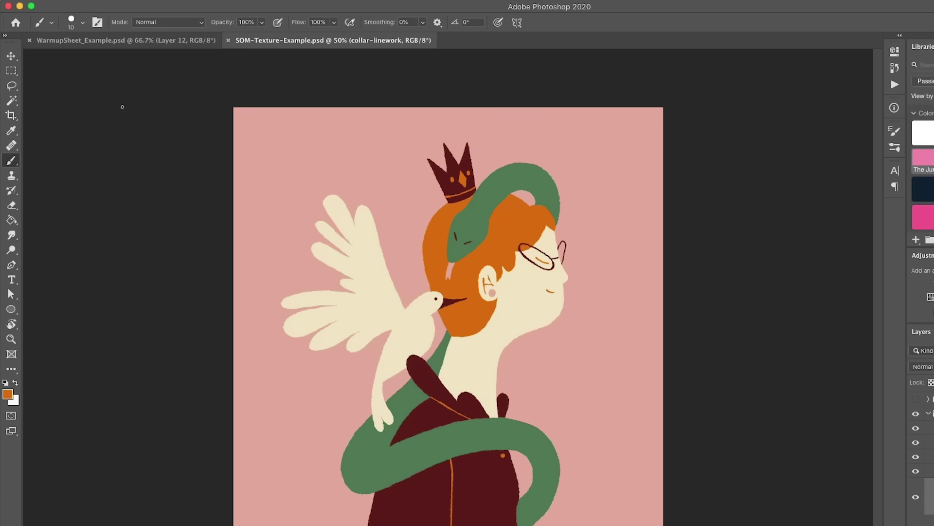
pyautogui.click(83, 24)
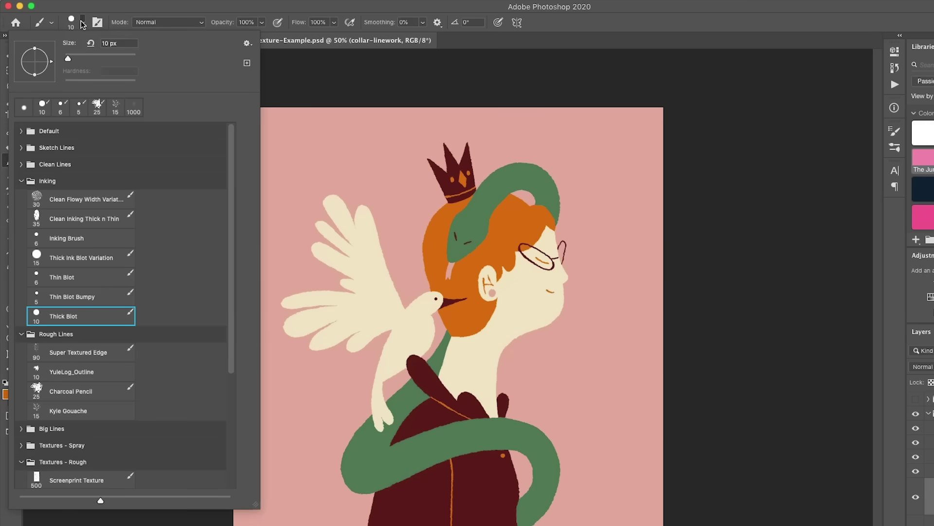
pyautogui.click(248, 44)
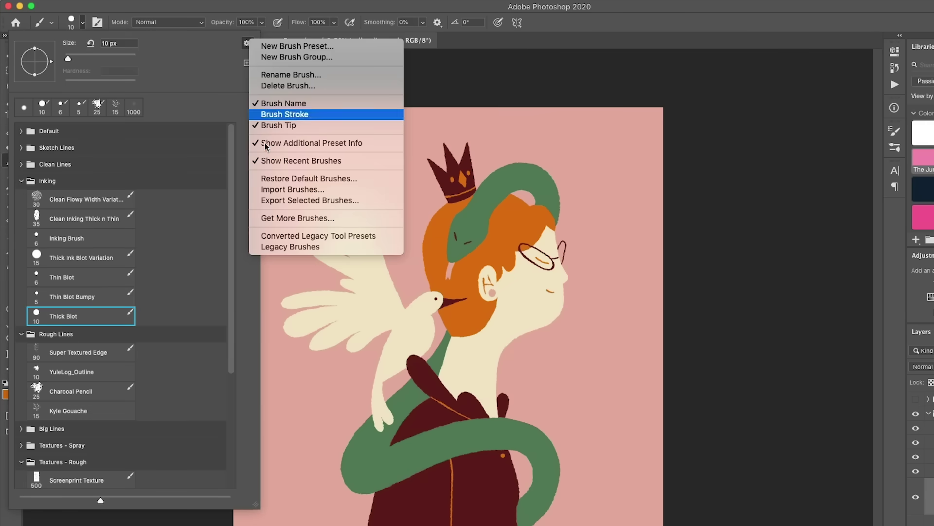
pyautogui.click(320, 217)
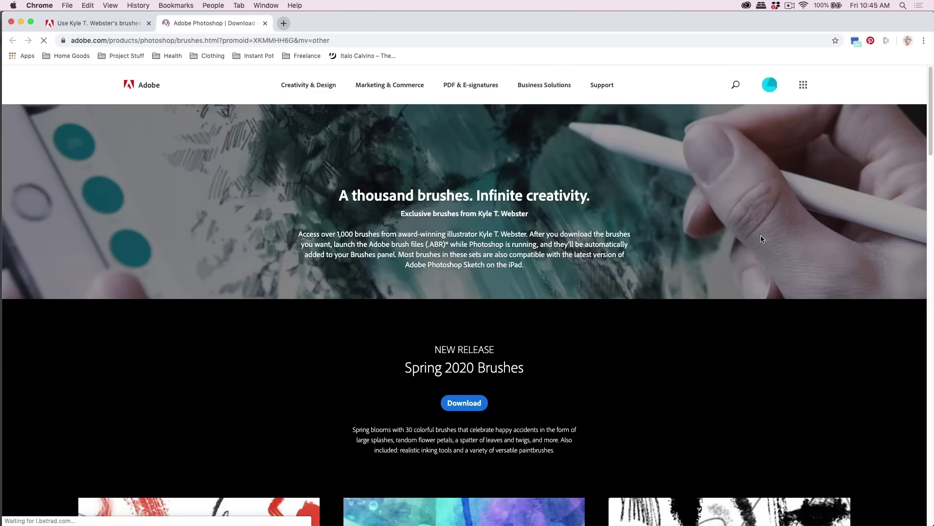
# Step: Browse the available Kyle T. Webster brush packs and download the Dry Media pack
pyautogui.scroll(-7, 762, 239)
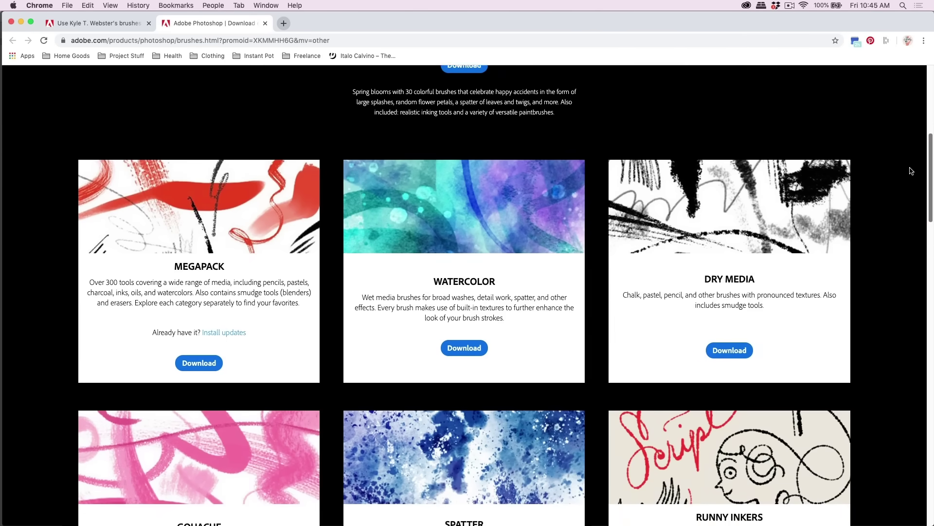
pyautogui.scroll(-5, 911, 171)
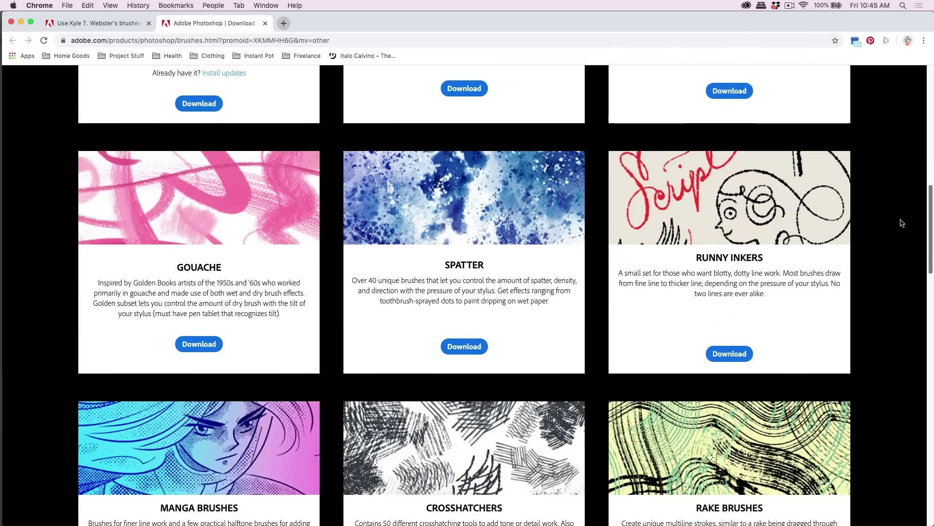
pyautogui.scroll(-7, 902, 223)
pyautogui.scroll(12, 895, 262)
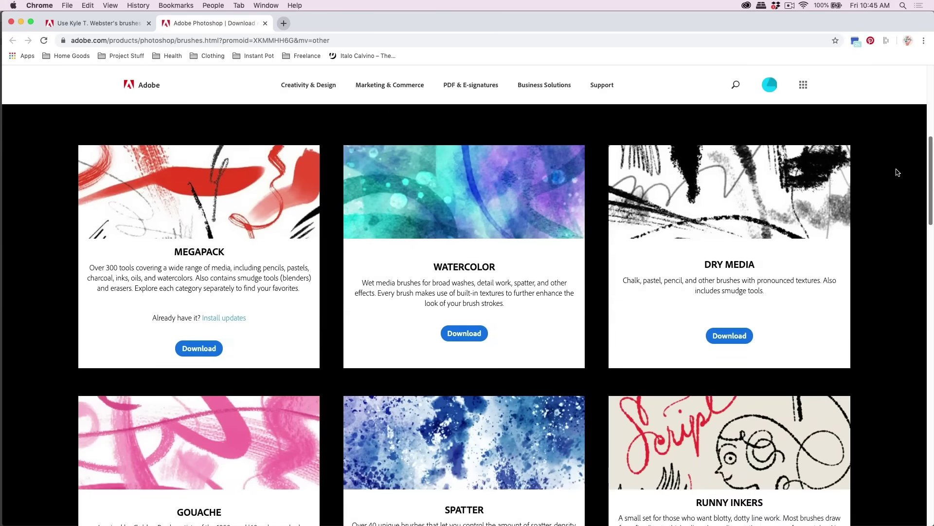
pyautogui.scroll(2, 898, 172)
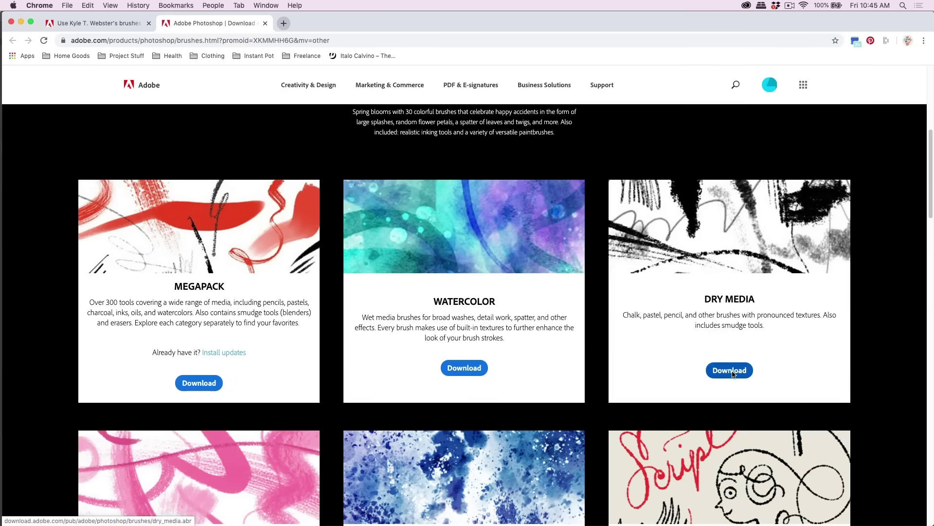
pyautogui.click(732, 373)
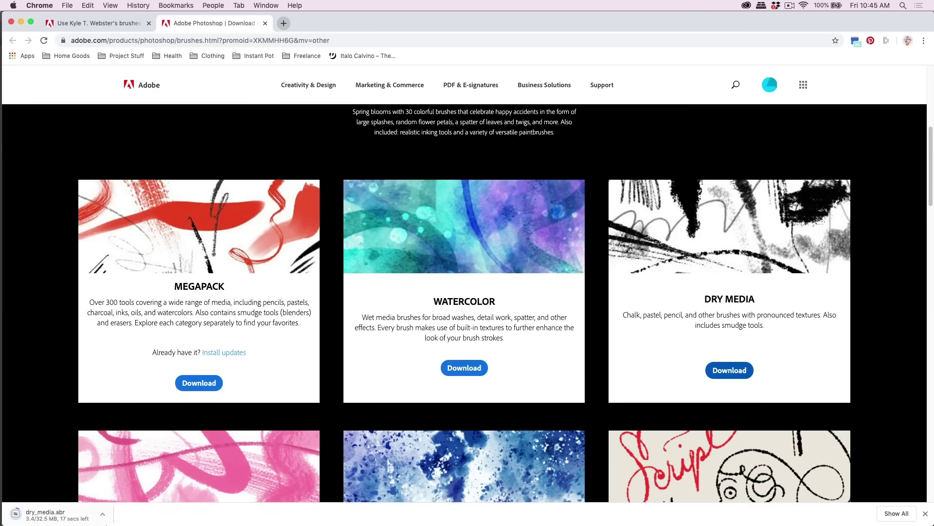
# Step: Load dry_media.abr from the Downloads folder into Photoshop and expand the dry_media 2 brush group
pyautogui.click(102, 514)
pyautogui.click(183, 501)
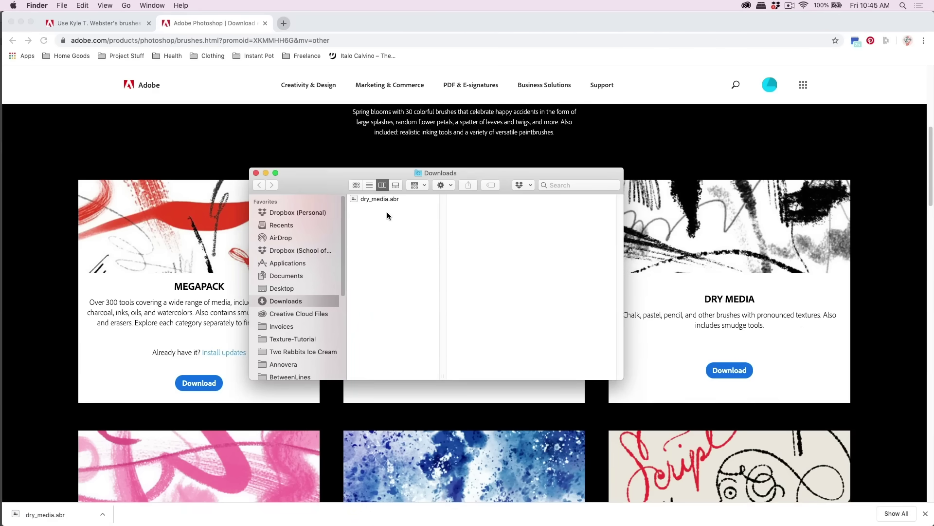
pyautogui.click(385, 199)
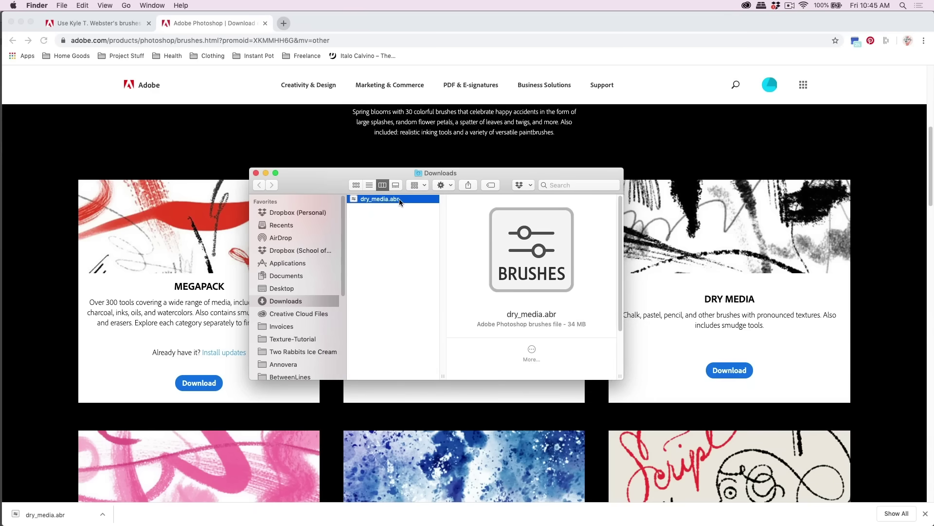
pyautogui.moveTo(400, 201)
pyautogui.mouseDown()
pyautogui.moveTo(441, 476)
pyautogui.moveTo(399, 516)
pyautogui.moveTo(341, 504)
pyautogui.moveTo(231, 504)
pyautogui.mouseUp()
pyautogui.moveTo(198, 173); pyautogui.dragTo(186, 403)
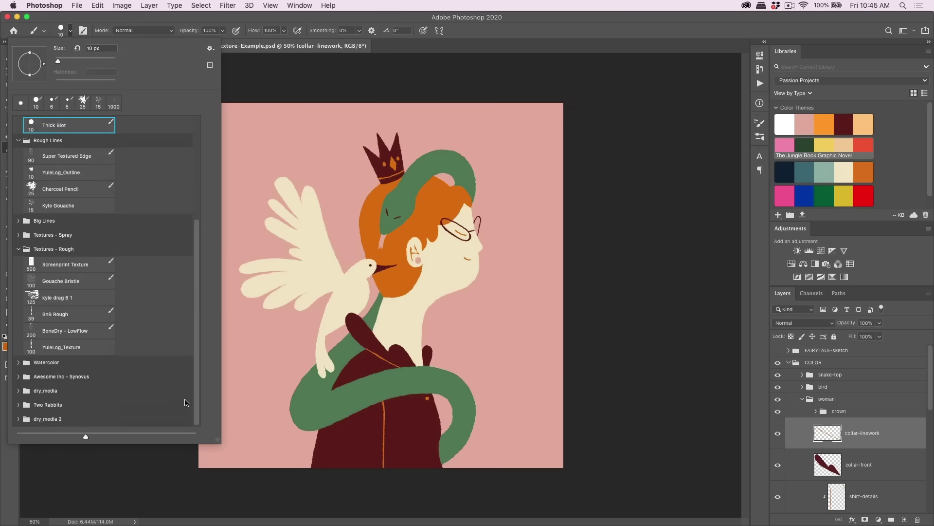
pyautogui.click(18, 419)
pyautogui.scroll(-15, 191, 382)
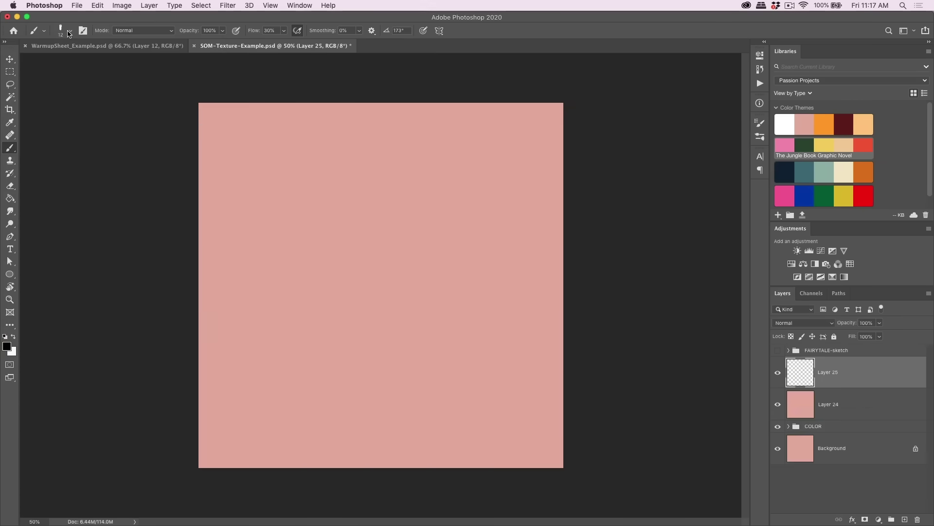
# Step: Collapse the Rough Lines, Textures - Spray and Textures - Rough groups in the brush presets
pyautogui.click(71, 31)
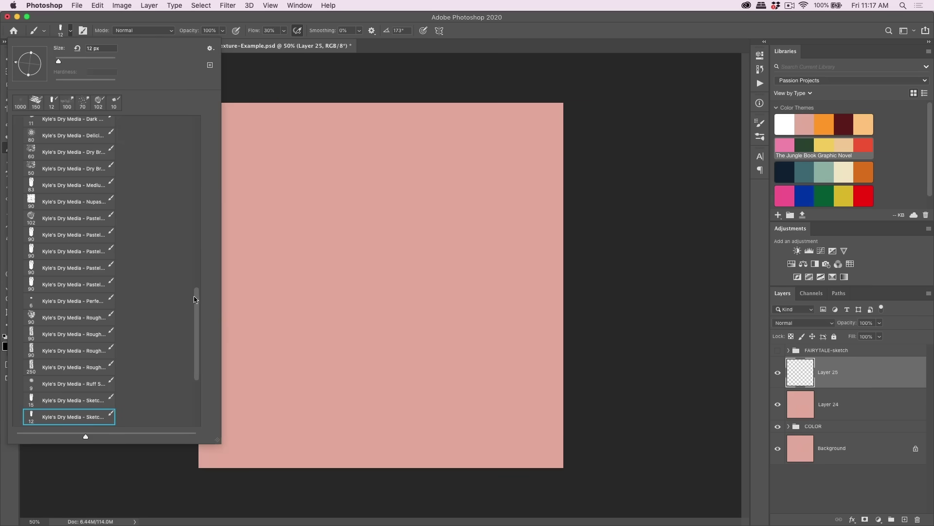
pyautogui.scroll(15, 193, 147)
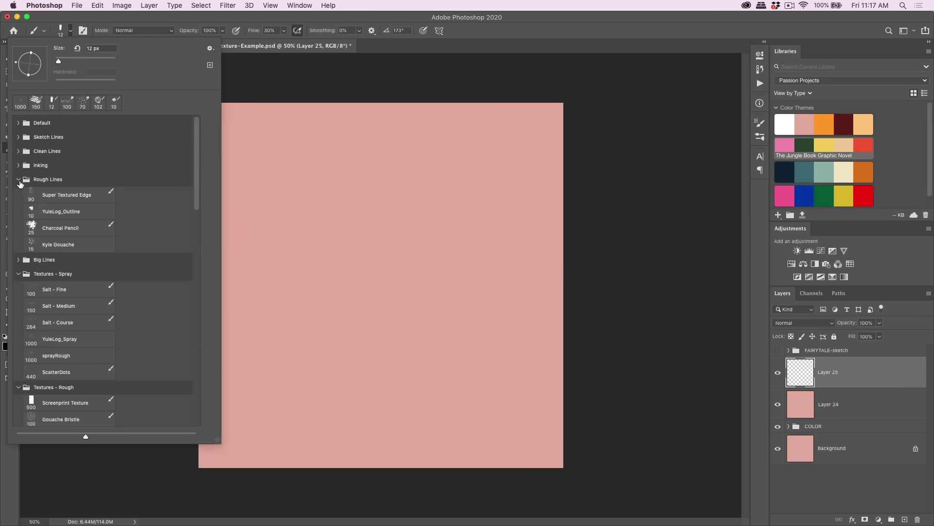
pyautogui.click(19, 179)
pyautogui.click(18, 207)
pyautogui.click(18, 222)
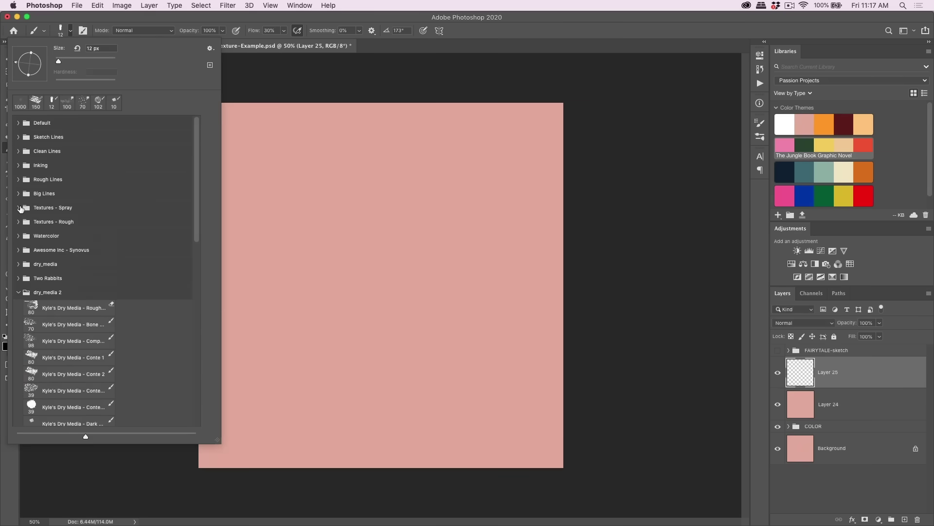
# Step: Try a stroke on Layer 25 with the sprayRough brush from the Textures - Spray group and undo it
pyautogui.click(19, 208)
pyautogui.click(80, 302)
pyautogui.click(86, 287)
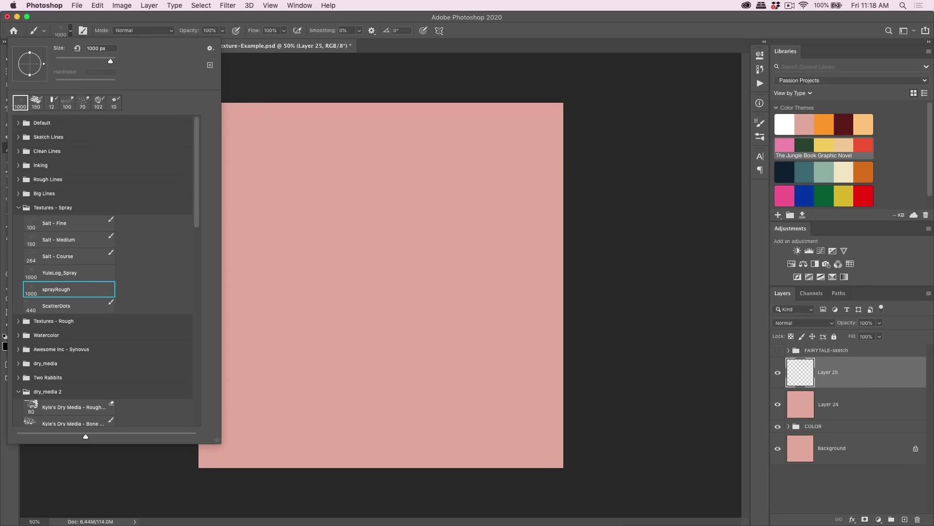
pyautogui.moveTo(351, 135)
pyautogui.mouseDown()
pyautogui.moveTo(360, 198)
pyautogui.moveTo(408, 263)
pyautogui.mouseUp()
pyautogui.press('super+z')
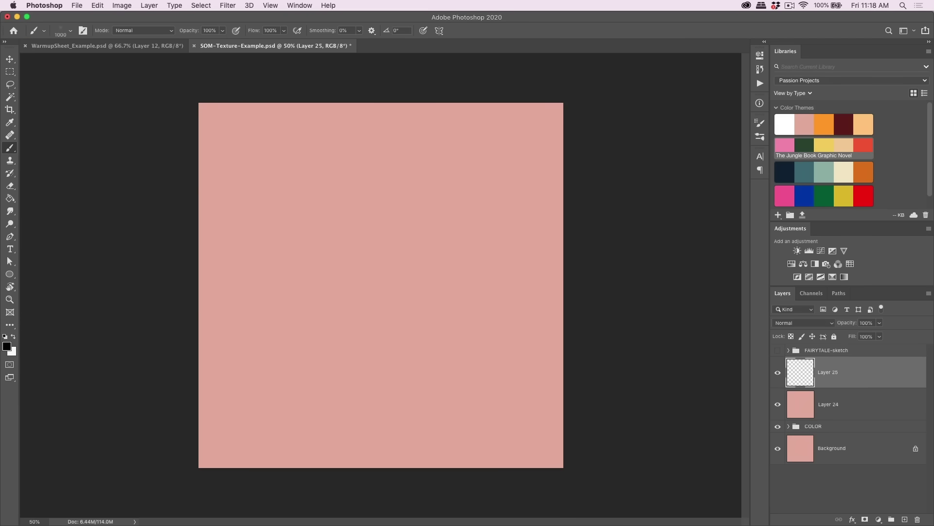
# Step: Draw a circle about 602 px in diameter near the middle of the canvas with the Ellipse tool
pyautogui.rightClick(9, 274)
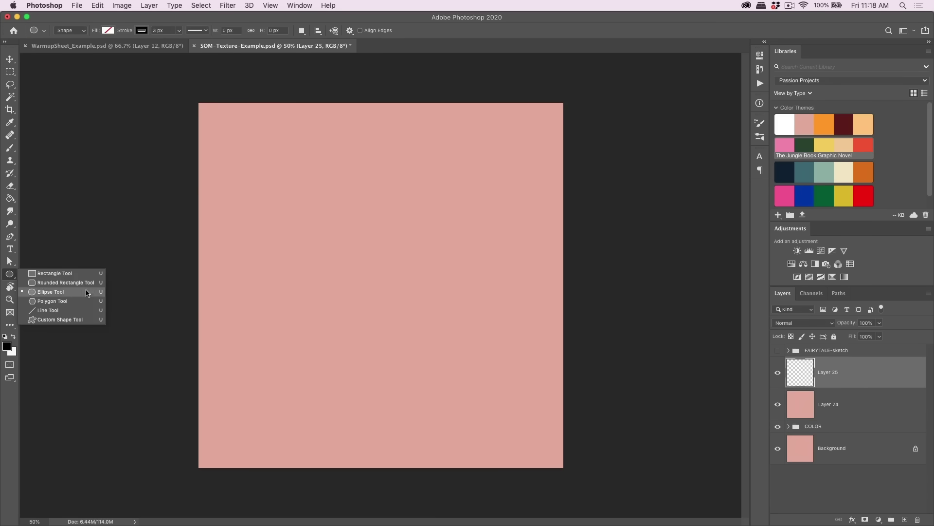
pyautogui.click(49, 291)
pyautogui.moveTo(323, 192); pyautogui.dragTo(470, 338)
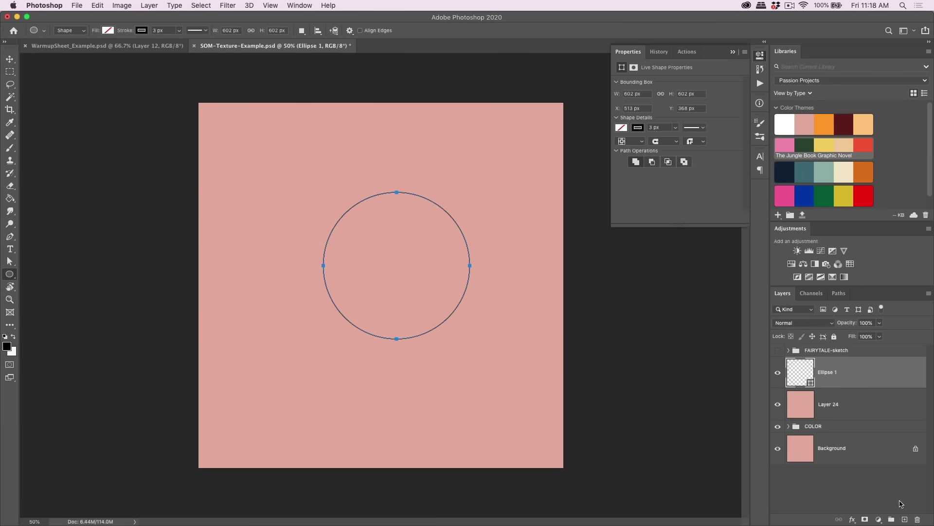
# Step: Fill the circle with black and remove its stroke
pyautogui.click(108, 30)
pyautogui.click(55, 81)
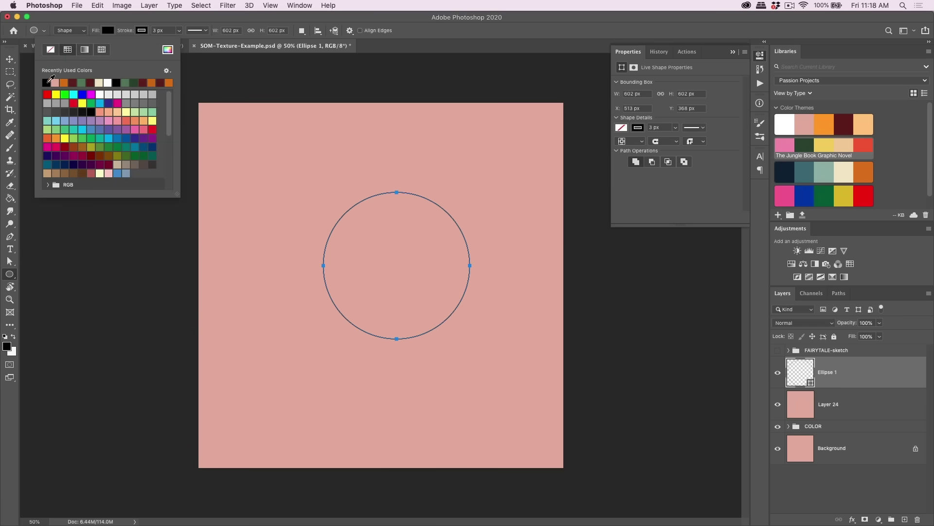
pyautogui.click(142, 30)
pyautogui.click(85, 51)
pyautogui.press('v')
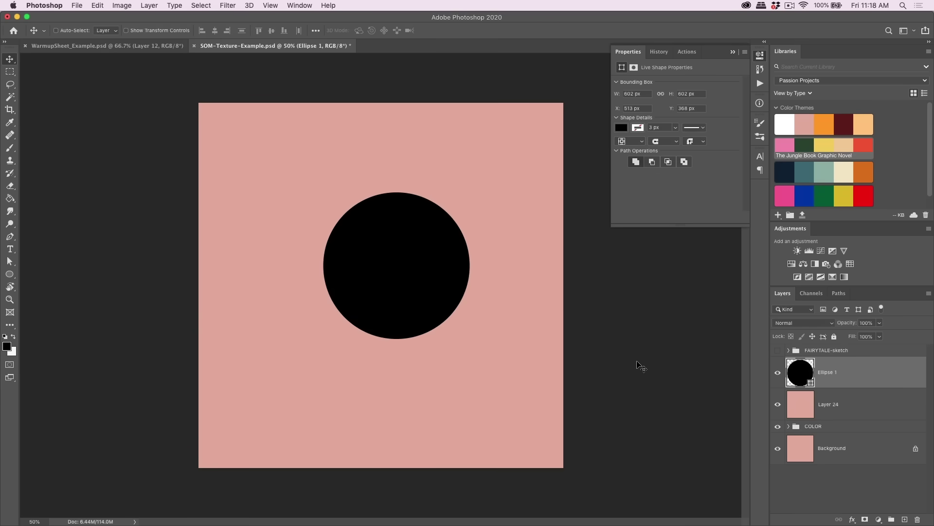
# Step: Add a new layer above the circle and choose a soft round brush from the Default group
pyautogui.click(904, 519)
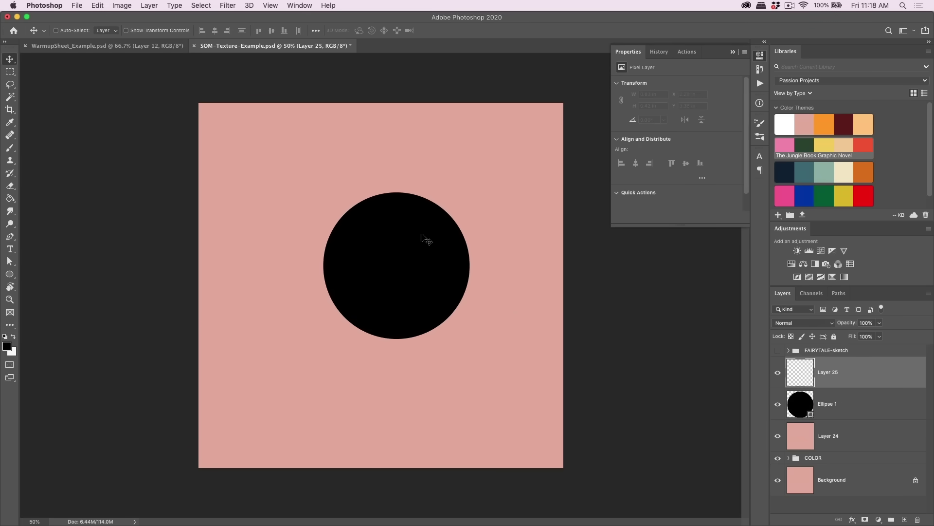
pyautogui.press('b')
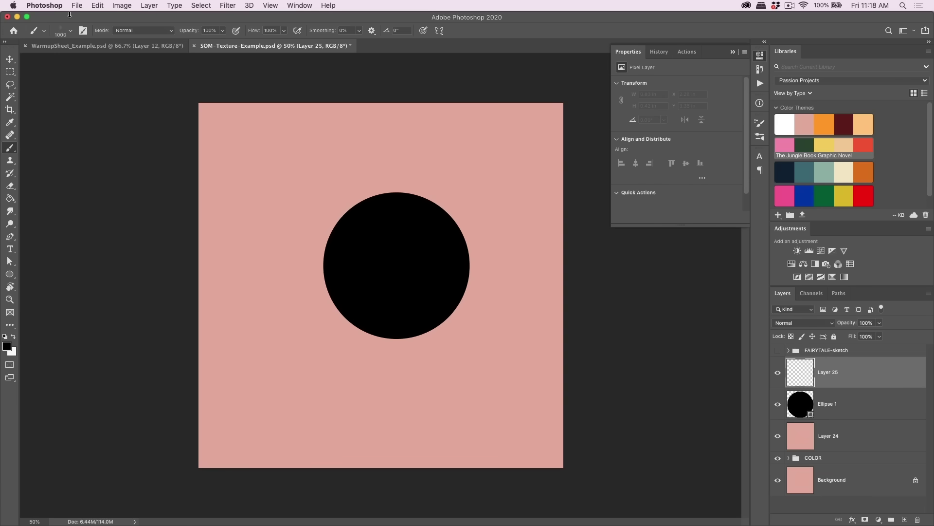
pyautogui.click(70, 33)
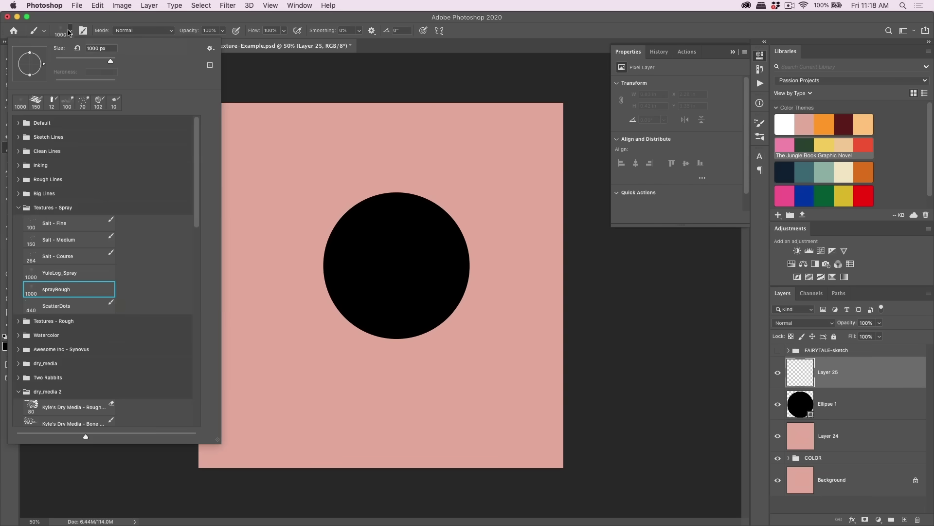
pyautogui.click(46, 123)
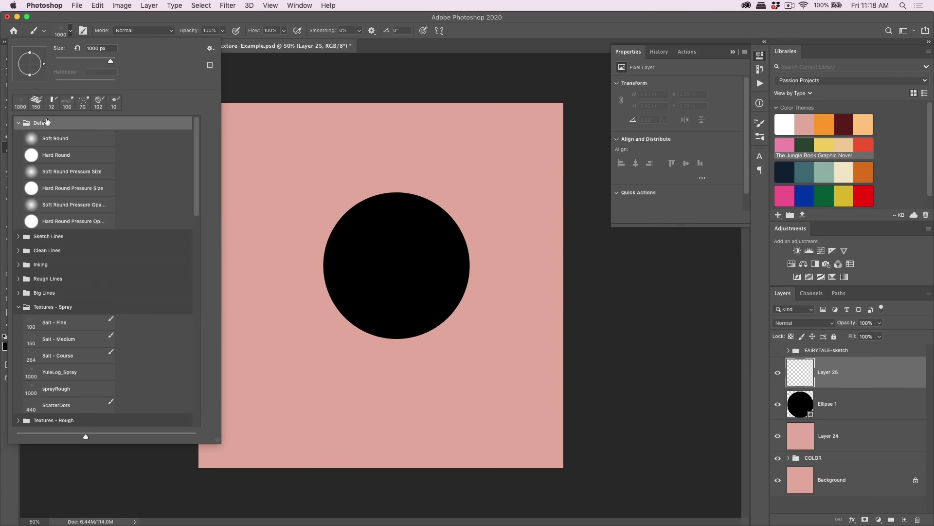
pyautogui.click(67, 141)
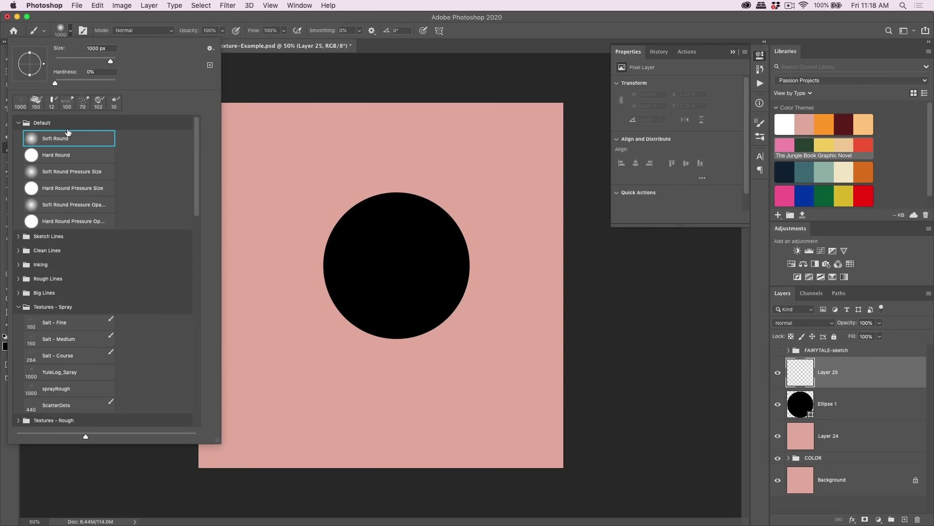
pyautogui.click(88, 175)
pyautogui.click(477, 35)
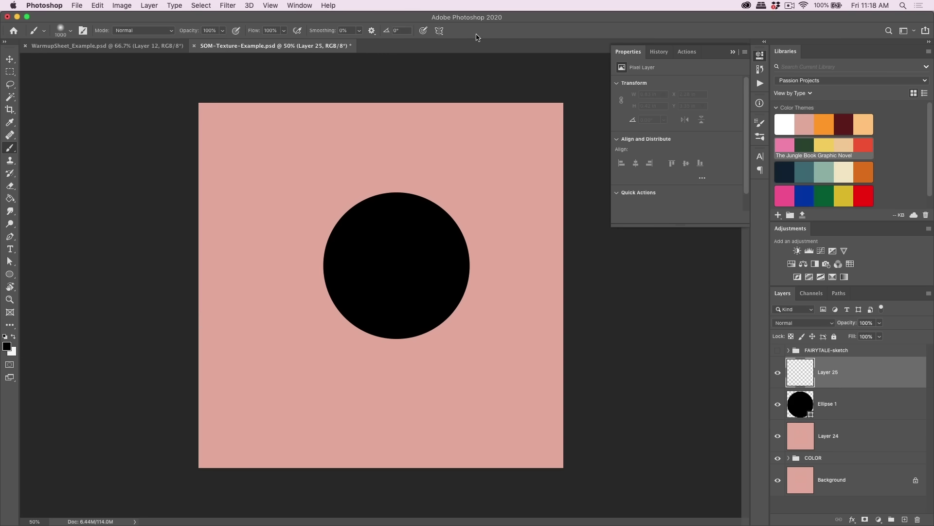
# Step: Set Layer 25's blend mode to Dissolve and make white the foreground color for the brush
pyautogui.click(795, 325)
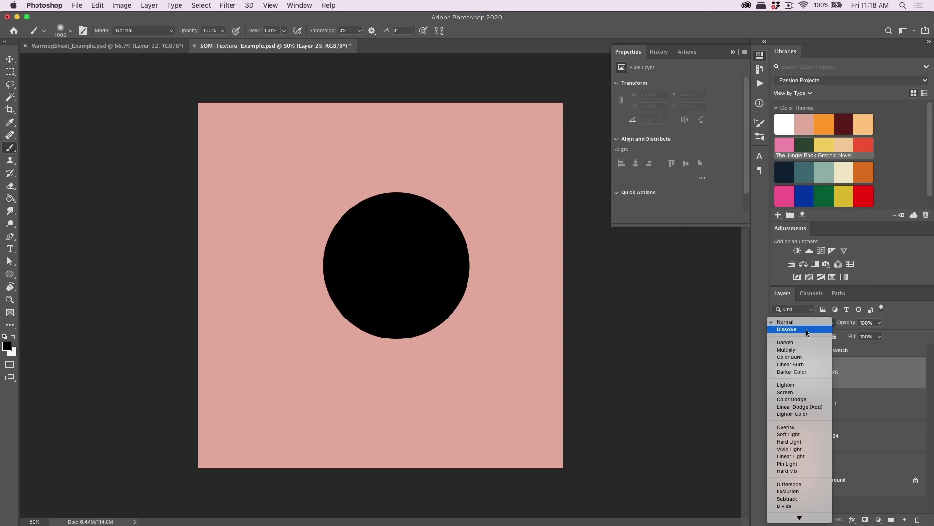
pyautogui.click(807, 332)
pyautogui.press('c')
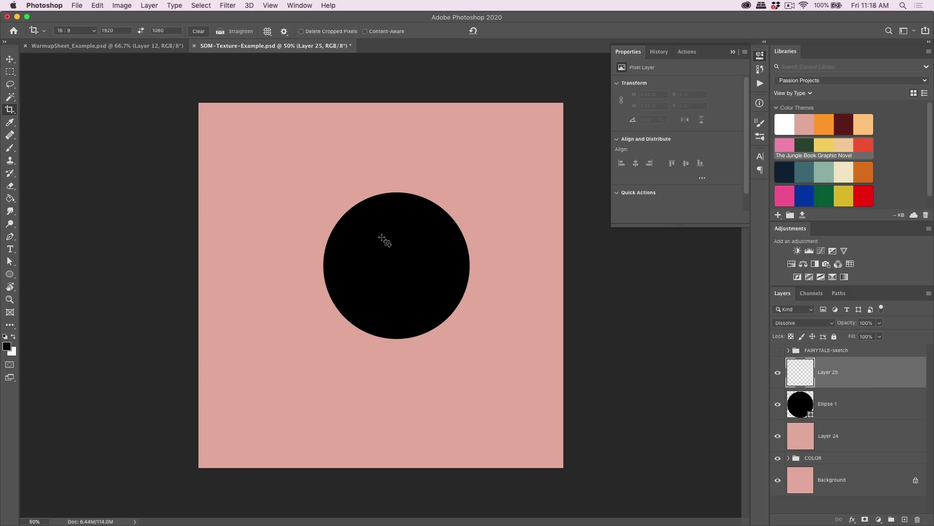
pyautogui.press('b')
pyautogui.press('x')
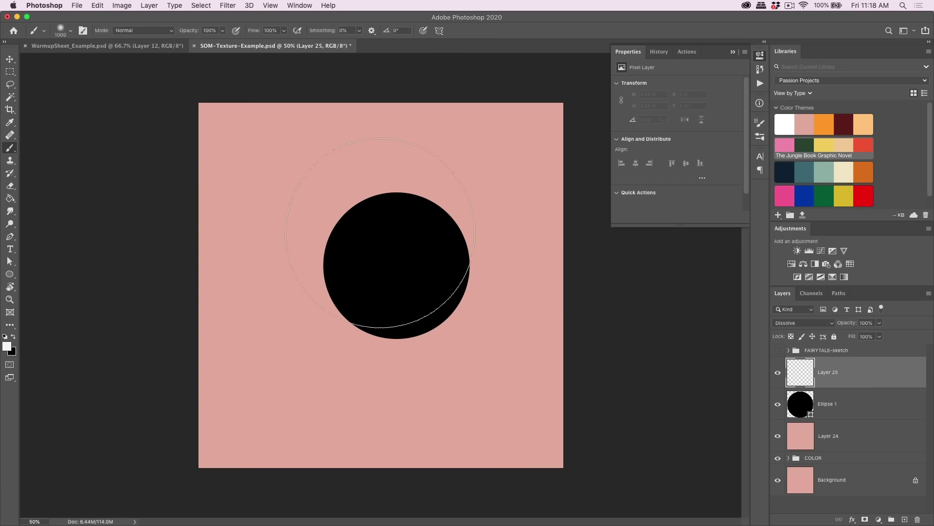
# Step: Undo a white test stroke and paint speckled shading in the background pink over the circle's left side with a 500 px brush
pyautogui.moveTo(292, 312)
pyautogui.mouseDown()
pyautogui.moveTo(371, 202)
pyautogui.moveTo(369, 185)
pyautogui.moveTo(321, 375)
pyautogui.mouseUp()
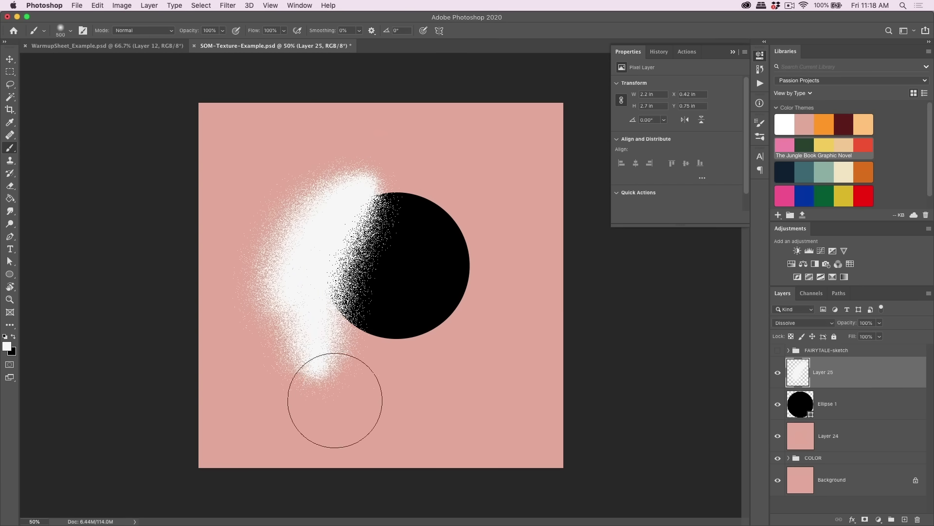
pyautogui.press('super+z')
pyautogui.press('super+a')
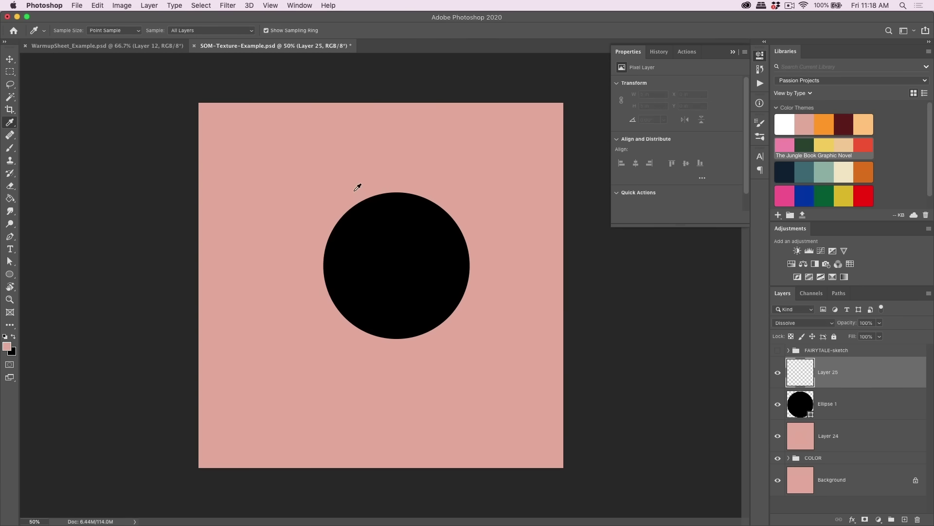
pyautogui.press('b')
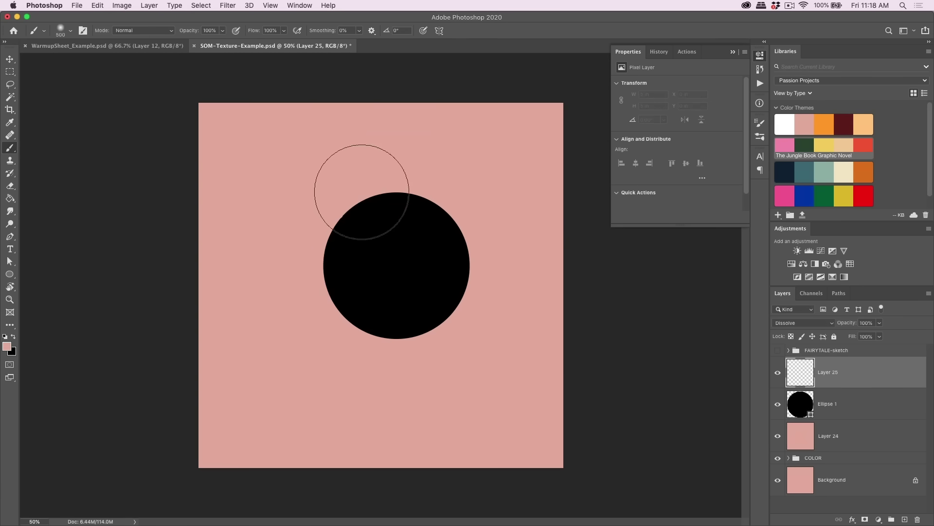
pyautogui.moveTo(358, 191); pyautogui.dragTo(344, 247)
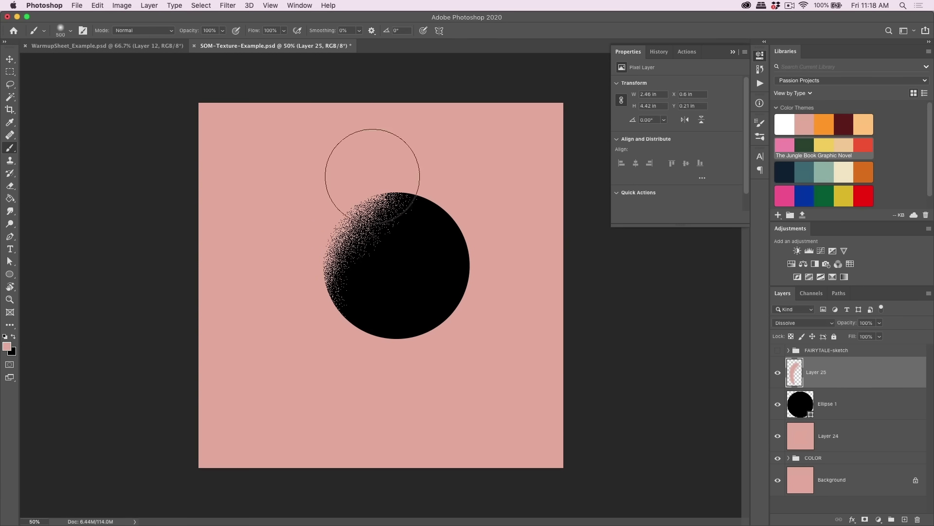
pyautogui.moveTo(373, 176); pyautogui.dragTo(367, 297)
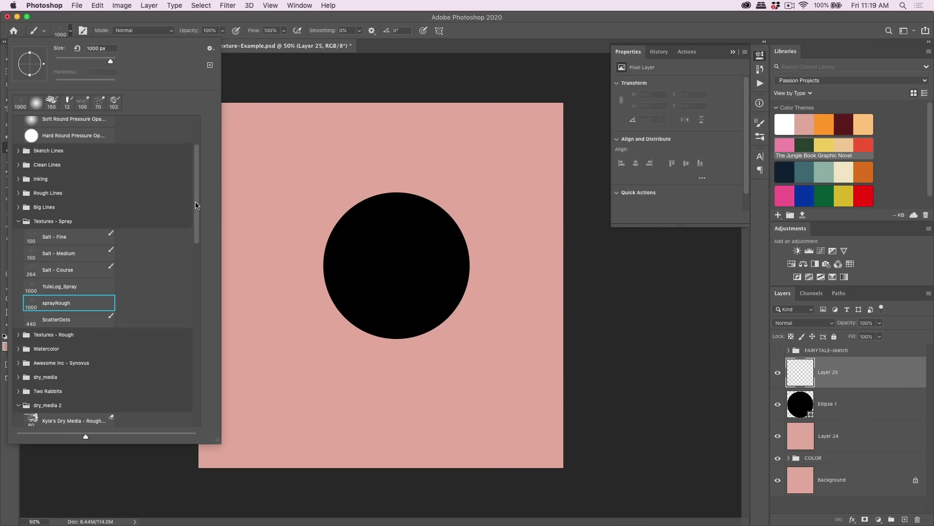
pyautogui.moveTo(196, 205)
pyautogui.mouseDown()
pyautogui.moveTo(198, 251)
pyautogui.moveTo(198, 181)
pyautogui.mouseUp()
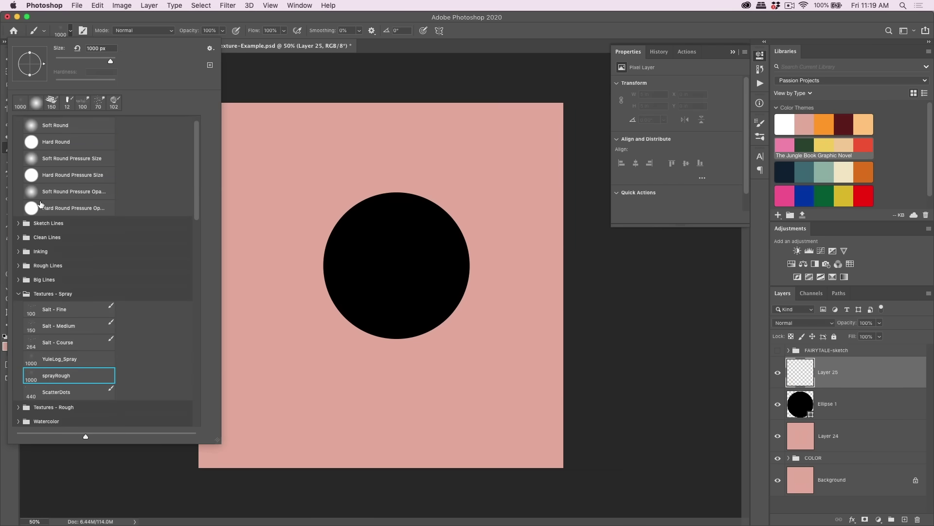
pyautogui.moveTo(195, 212); pyautogui.dragTo(192, 180)
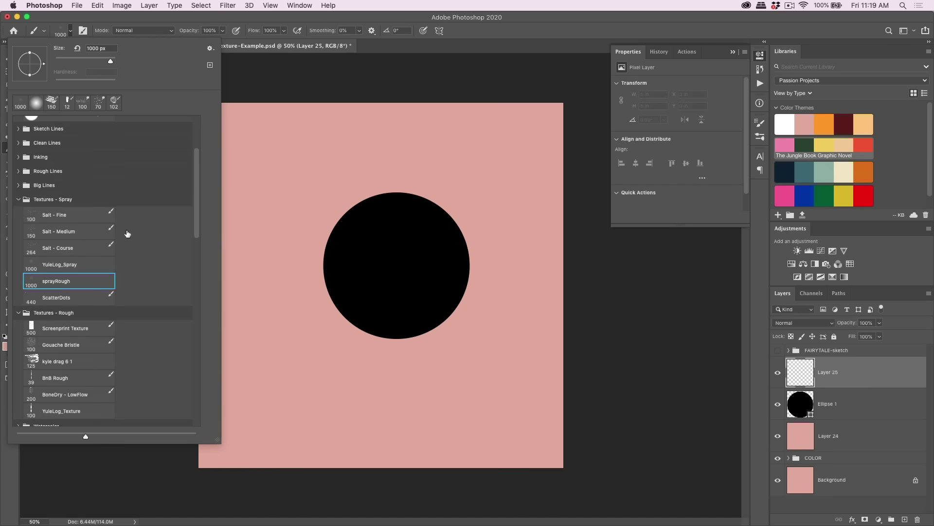
# Step: Try the kyle drag 6 1 brush from Textures - Rough with looping pink strokes over the circle, and clear the layer
pyautogui.moveTo(196, 218); pyautogui.dragTo(197, 235)
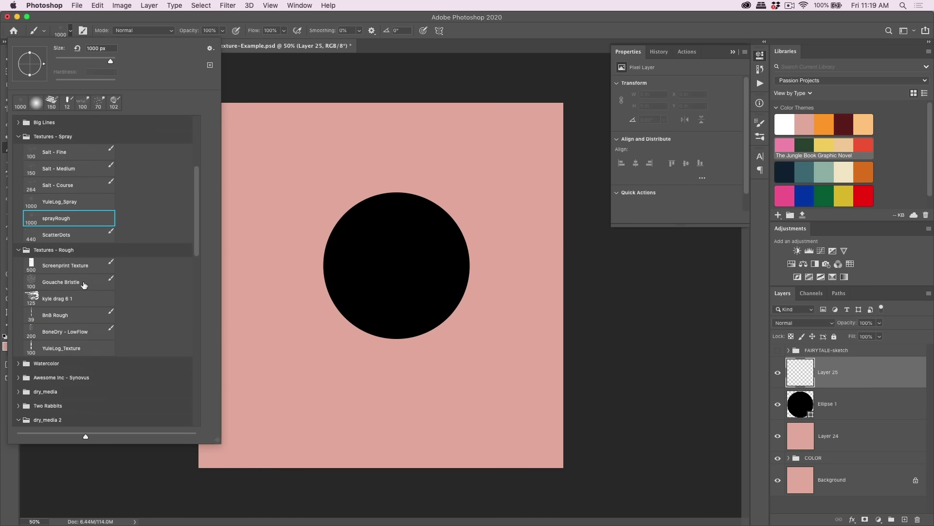
pyautogui.click(83, 299)
pyautogui.moveTo(375, 195)
pyautogui.mouseDown()
pyautogui.moveTo(315, 246)
pyautogui.moveTo(316, 317)
pyautogui.moveTo(375, 170)
pyautogui.moveTo(341, 359)
pyautogui.moveTo(344, 230)
pyautogui.moveTo(383, 345)
pyautogui.moveTo(349, 296)
pyautogui.moveTo(396, 317)
pyautogui.moveTo(394, 283)
pyautogui.moveTo(382, 289)
pyautogui.moveTo(416, 292)
pyautogui.moveTo(437, 325)
pyautogui.mouseUp()
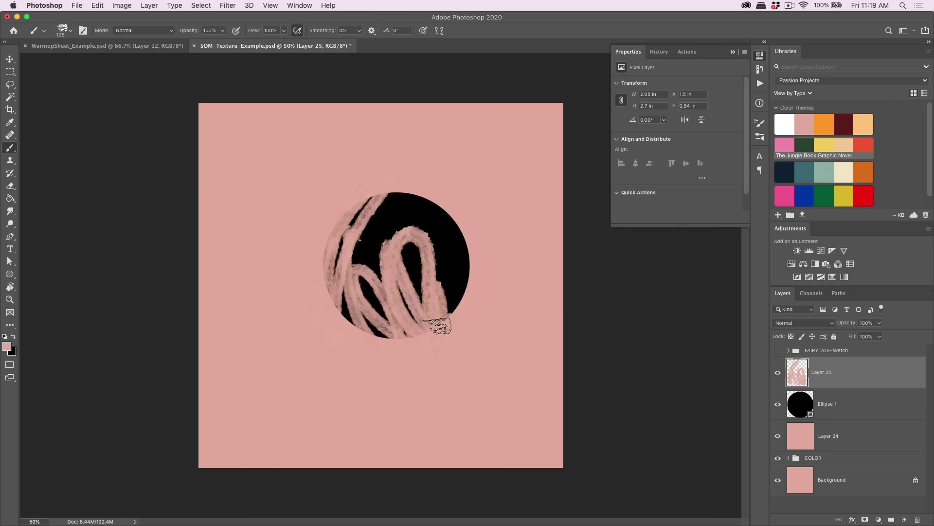
pyautogui.press('super+a')
pyautogui.press('Delete')
pyautogui.press('super+d')
# Step: Try the Screenprint Texture brush at 500 px over the black circle in pink, and clear Layer 25
pyautogui.click(68, 31)
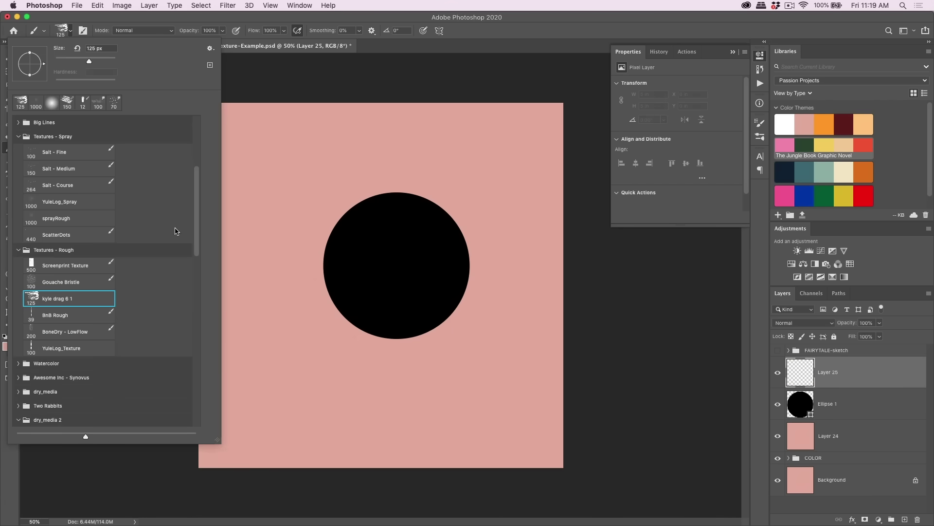
pyautogui.click(81, 265)
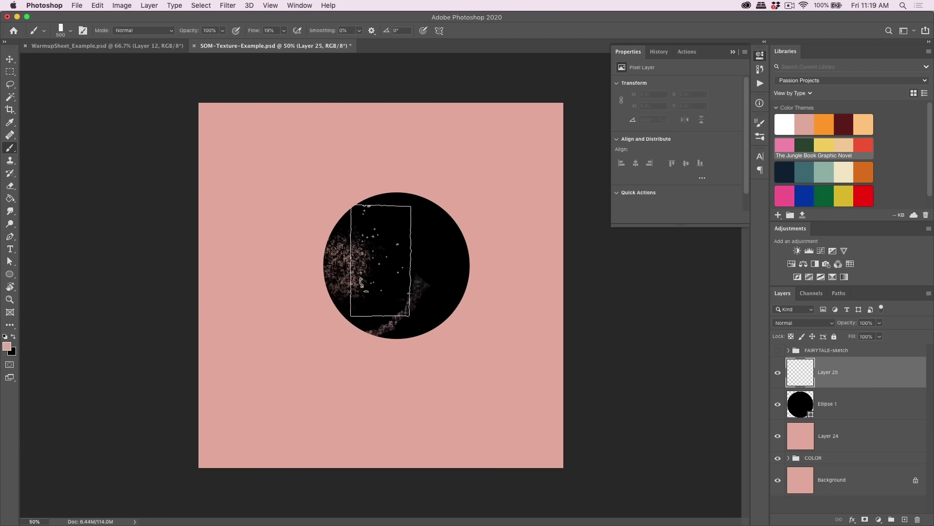
pyautogui.moveTo(381, 261)
pyautogui.mouseDown()
pyautogui.moveTo(374, 319)
pyautogui.moveTo(376, 228)
pyautogui.moveTo(389, 303)
pyautogui.moveTo(434, 387)
pyautogui.moveTo(386, 278)
pyautogui.moveTo(472, 287)
pyautogui.moveTo(347, 359)
pyautogui.moveTo(455, 339)
pyautogui.moveTo(499, 401)
pyautogui.moveTo(421, 352)
pyautogui.moveTo(447, 296)
pyautogui.moveTo(508, 405)
pyautogui.moveTo(497, 444)
pyautogui.mouseUp()
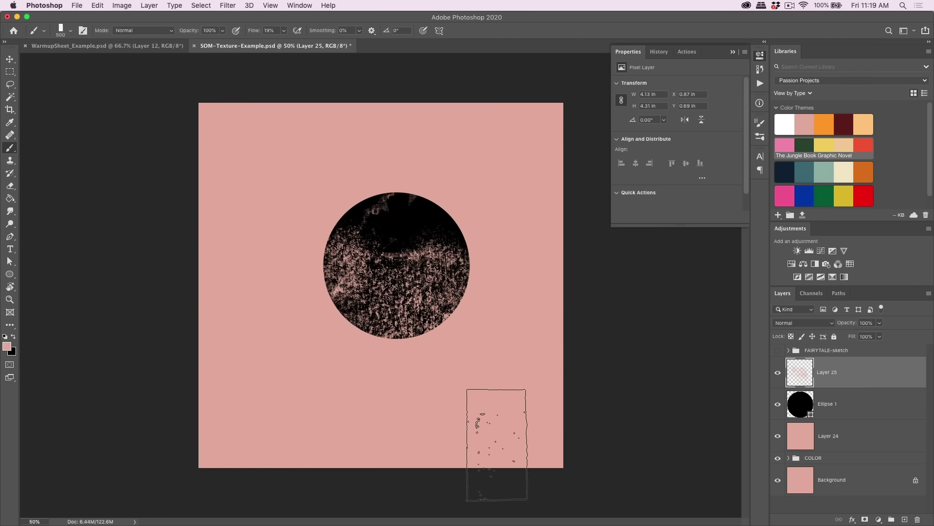
pyautogui.press('super+a')
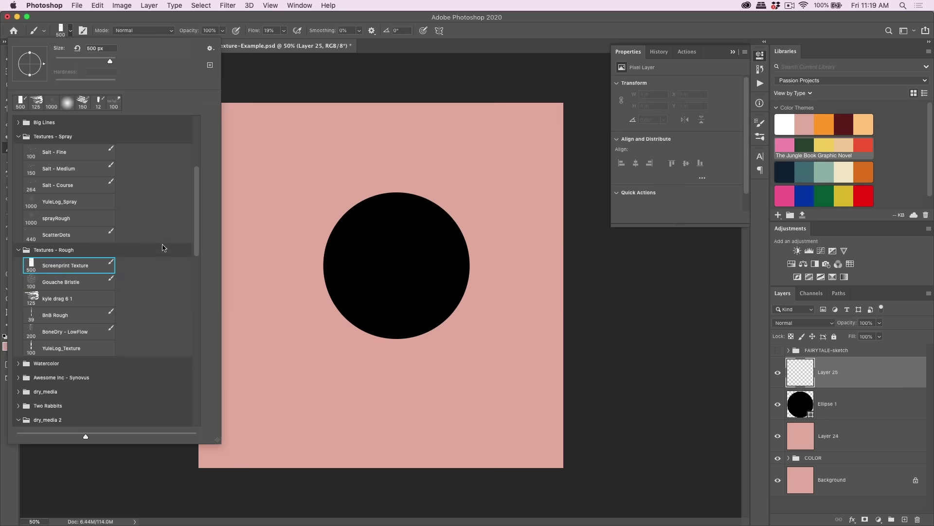
# Step: Try the 200 px BoneDry - LowFlow brush with curved, streaky pink strokes across the circle, and clear Layer 25
pyautogui.click(87, 329)
pyautogui.click(337, 250)
pyautogui.moveTo(342, 211); pyautogui.dragTo(393, 355)
pyautogui.moveTo(364, 221); pyautogui.dragTo(430, 341)
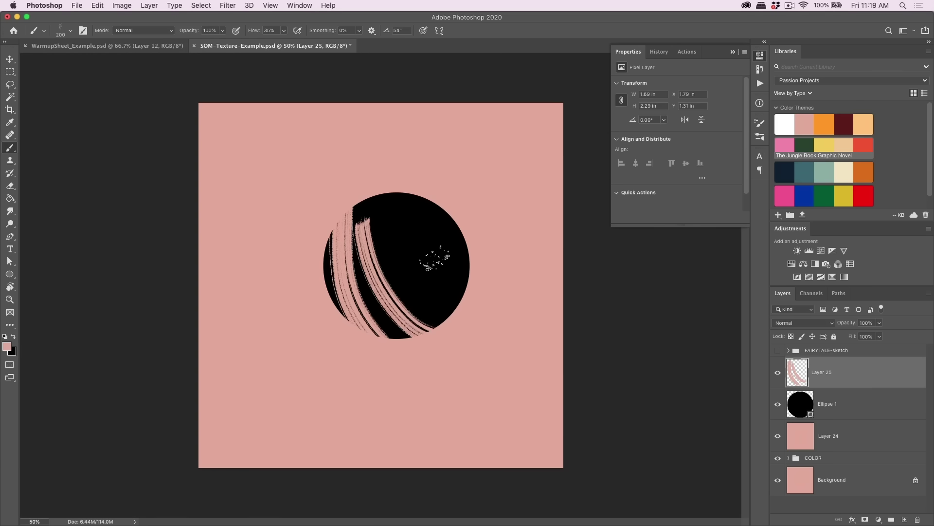
pyautogui.moveTo(415, 214); pyautogui.dragTo(389, 336)
pyautogui.moveTo(452, 263); pyautogui.dragTo(396, 336)
pyautogui.moveTo(467, 277); pyautogui.dragTo(427, 325)
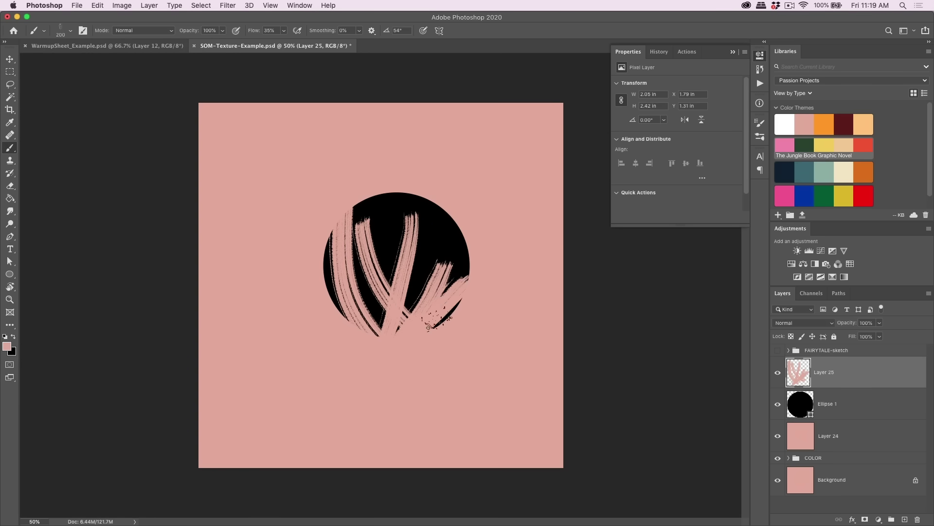
pyautogui.moveTo(460, 297); pyautogui.dragTo(442, 191)
pyautogui.moveTo(440, 285)
pyautogui.mouseDown()
pyautogui.moveTo(423, 210)
pyautogui.moveTo(374, 275)
pyautogui.mouseUp()
pyautogui.moveTo(390, 204); pyautogui.dragTo(419, 312)
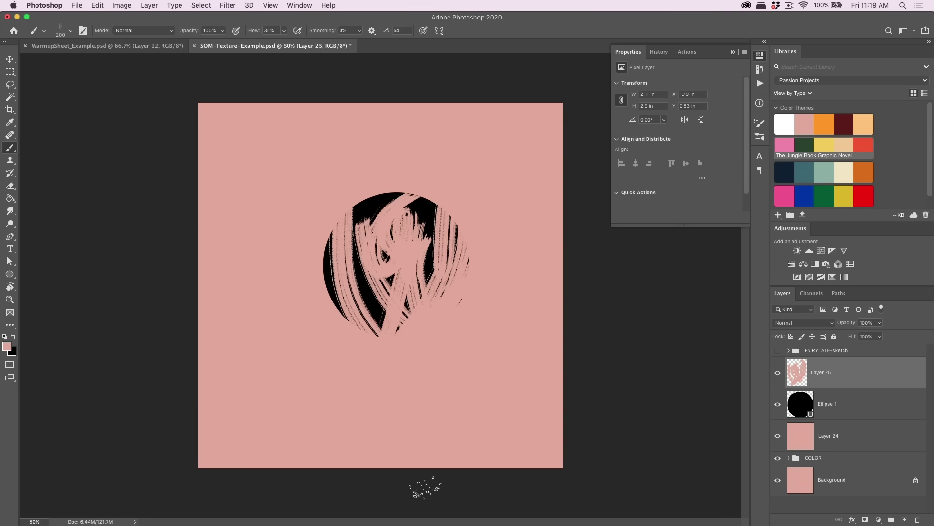
pyautogui.press('super+a')
pyautogui.press('BackSpace')
pyautogui.press('super+d')
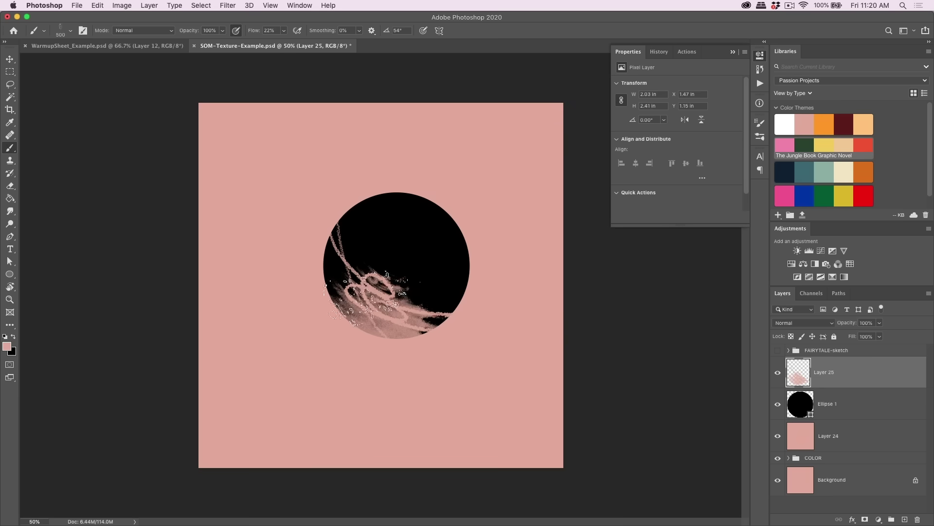
# Step: Paint pink textured strokes over the circle with a 500 px brush at 22% flow
pyautogui.moveTo(366, 298)
pyautogui.mouseDown()
pyautogui.moveTo(450, 321)
pyautogui.moveTo(455, 343)
pyautogui.moveTo(336, 221)
pyautogui.moveTo(453, 372)
pyautogui.moveTo(467, 431)
pyautogui.mouseUp()
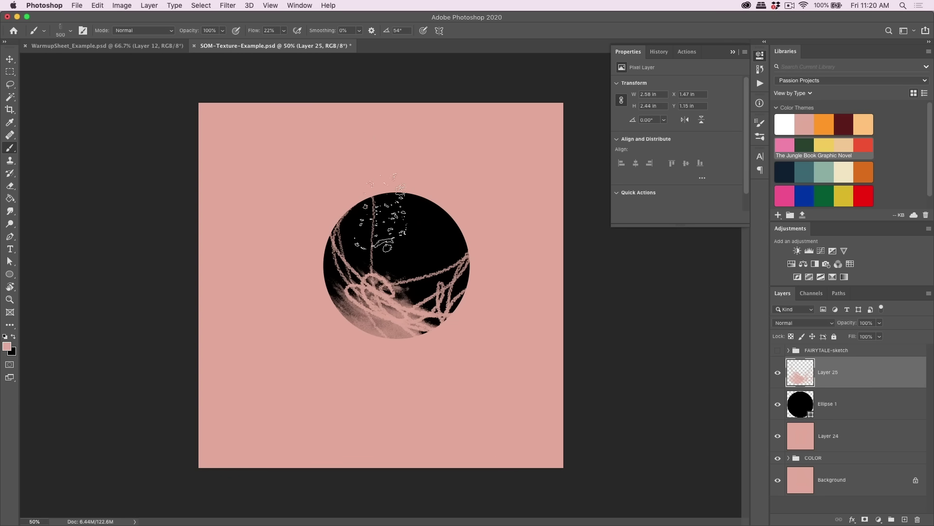
pyautogui.moveTo(382, 219); pyautogui.dragTo(446, 457)
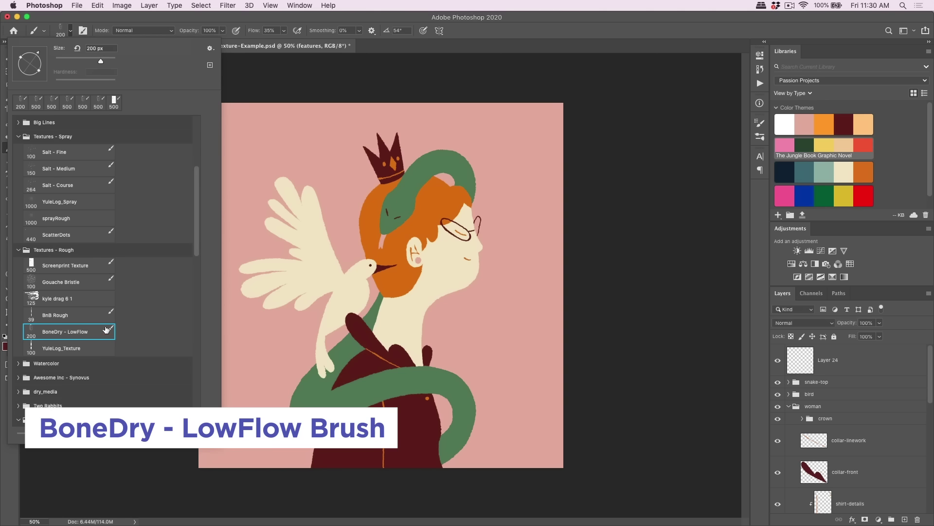
# Step: Test the 200 px BoneDry - LowFlow brush in dark red over the woman's hair on Layer 24, and clear the strokes
pyautogui.click(828, 375)
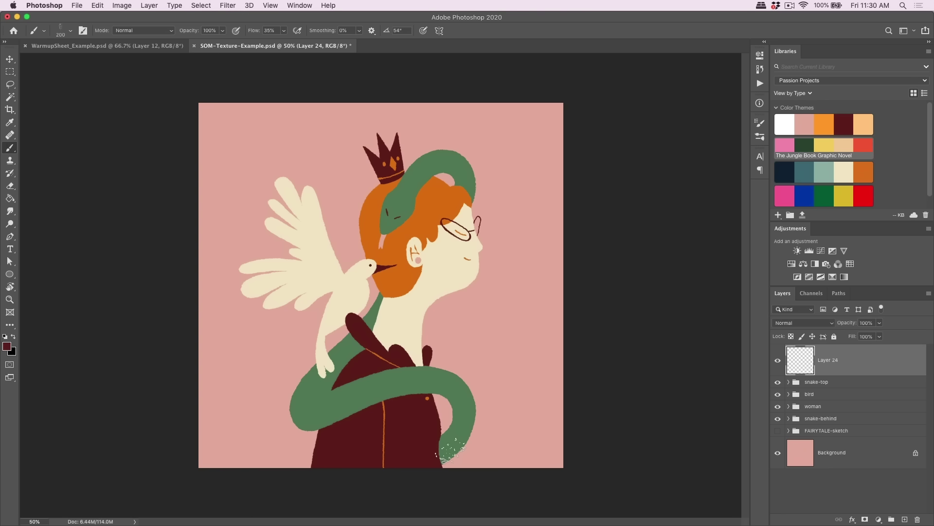
pyautogui.click(70, 31)
pyautogui.click(429, 46)
pyautogui.press('super+equal')
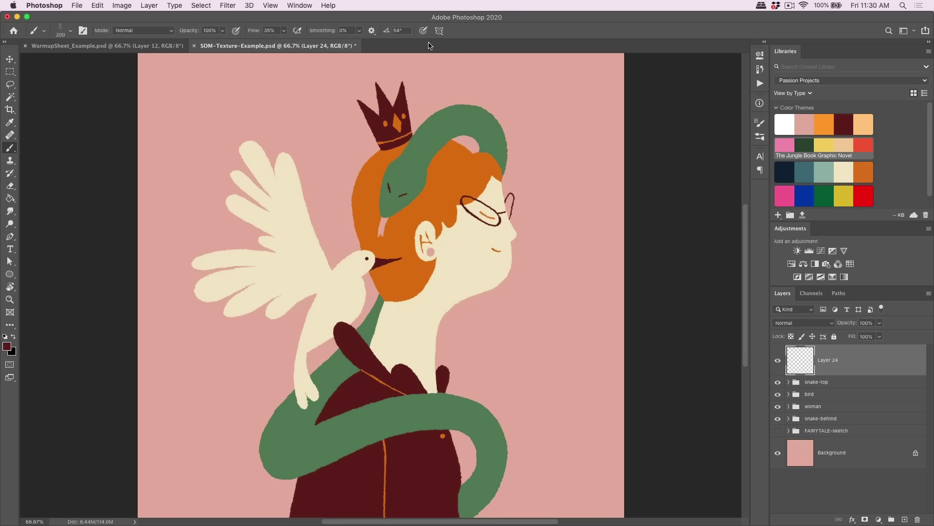
pyautogui.moveTo(343, 172); pyautogui.dragTo(387, 289)
pyautogui.moveTo(363, 187)
pyautogui.mouseDown()
pyautogui.moveTo(408, 281)
pyautogui.moveTo(431, 304)
pyautogui.mouseUp()
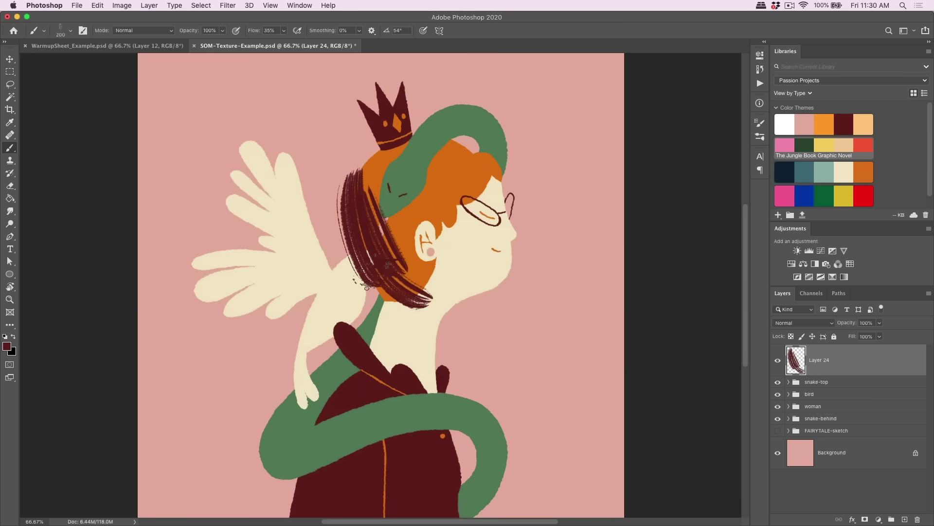
pyautogui.moveTo(367, 287)
pyautogui.mouseDown()
pyautogui.moveTo(399, 273)
pyautogui.moveTo(413, 287)
pyautogui.moveTo(367, 195)
pyautogui.mouseUp()
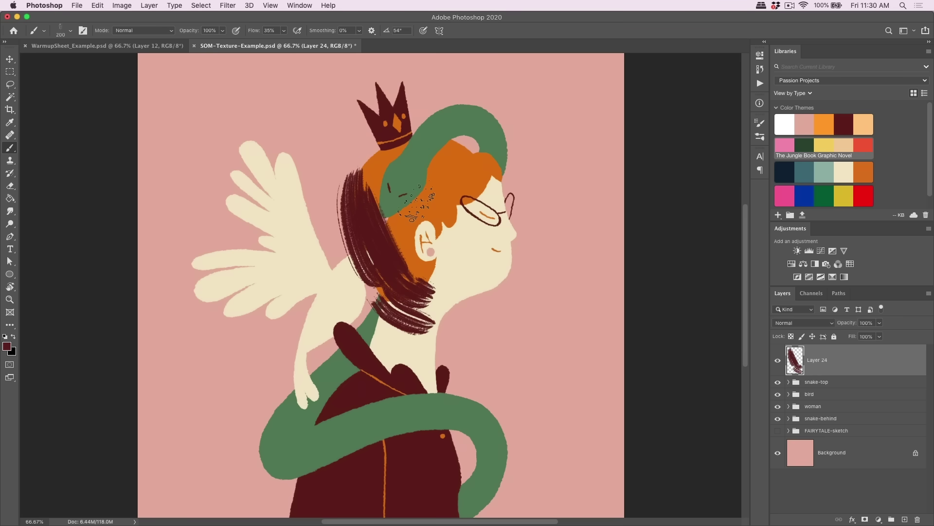
pyautogui.press('super+a')
pyautogui.press('BackSpace')
pyautogui.press('super+d')
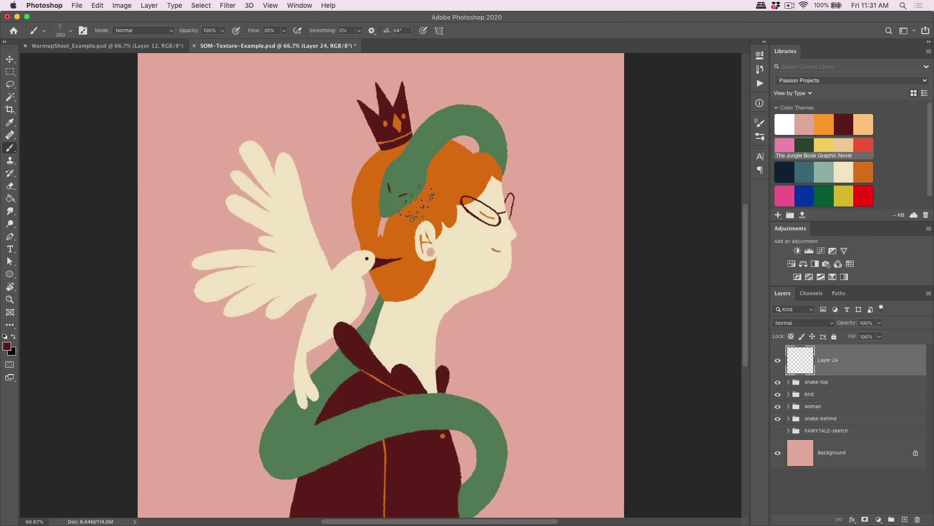
# Step: Paint dense dark red strokes over the woman's hair and neck on Layer 24, and remove them
pyautogui.moveTo(336, 173)
pyautogui.mouseDown()
pyautogui.moveTo(372, 180)
pyautogui.moveTo(421, 325)
pyautogui.mouseUp()
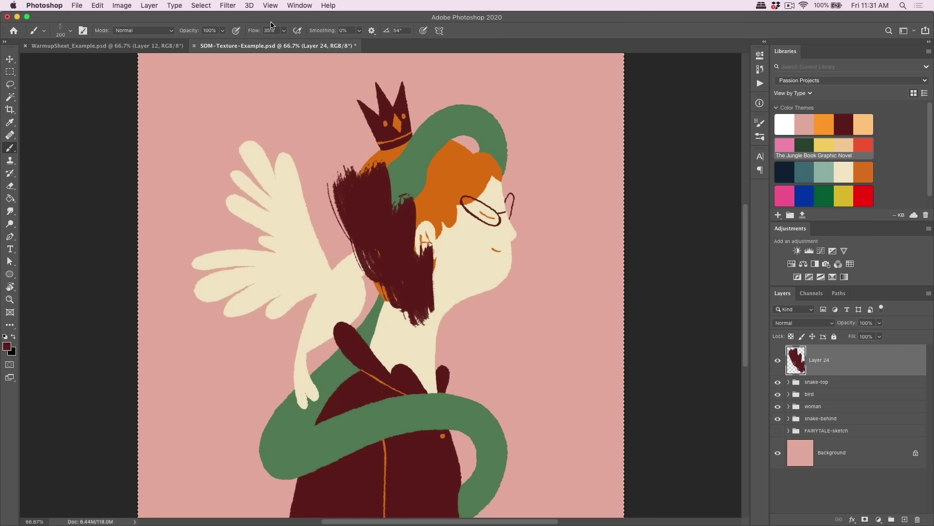
pyautogui.click(284, 31)
pyautogui.click(284, 39)
pyautogui.press('BackSpace')
pyautogui.press('Return')
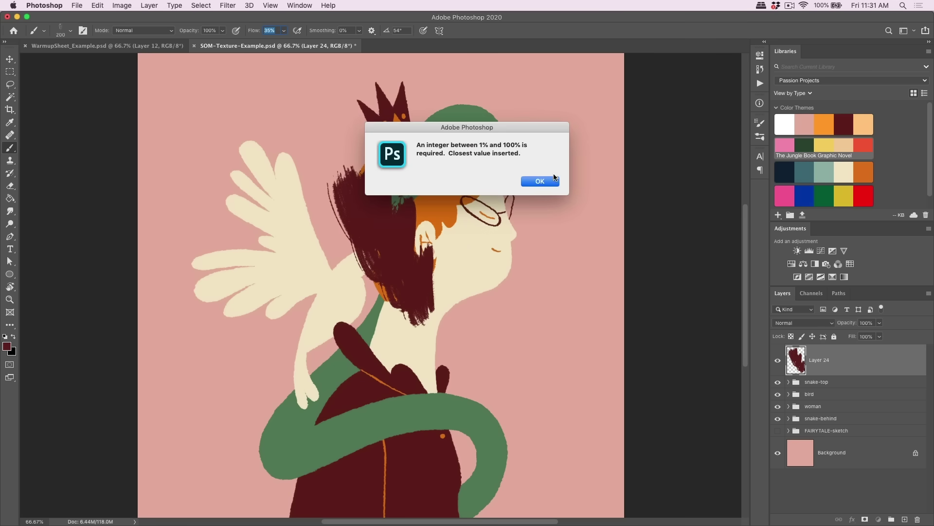
pyautogui.click(553, 178)
pyautogui.press('super+z')
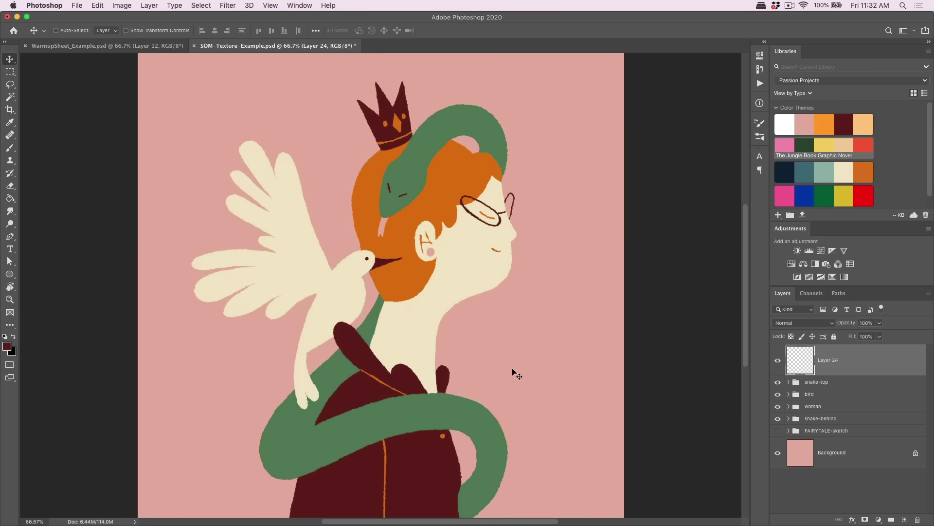
# Step: Set the foreground color to dark blue #0d285f
pyautogui.press('i')
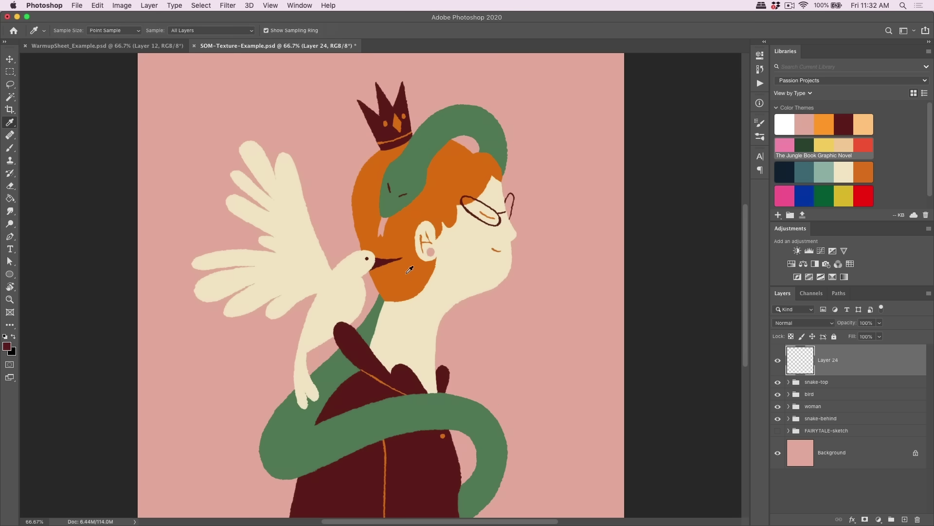
pyautogui.click(6, 346)
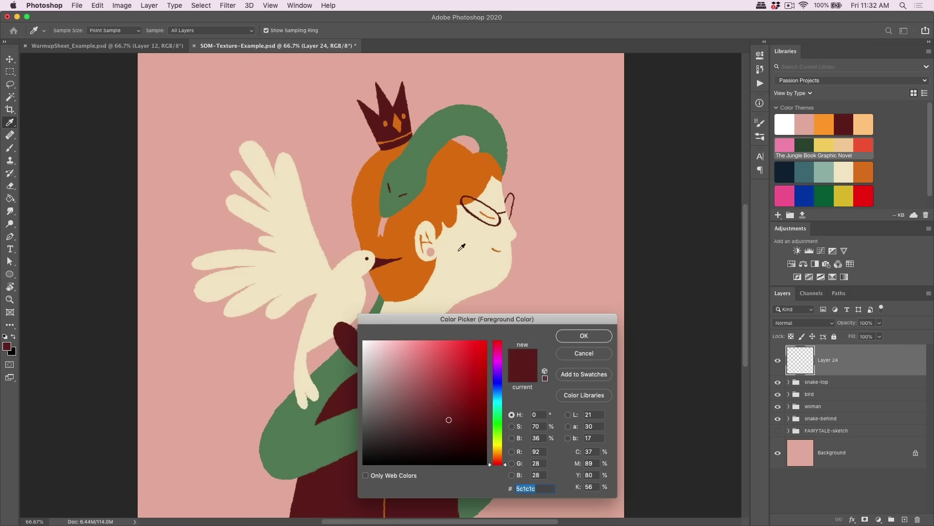
pyautogui.click(494, 389)
pyautogui.moveTo(437, 406)
pyautogui.mouseDown()
pyautogui.moveTo(451, 402)
pyautogui.moveTo(470, 419)
pyautogui.mouseUp()
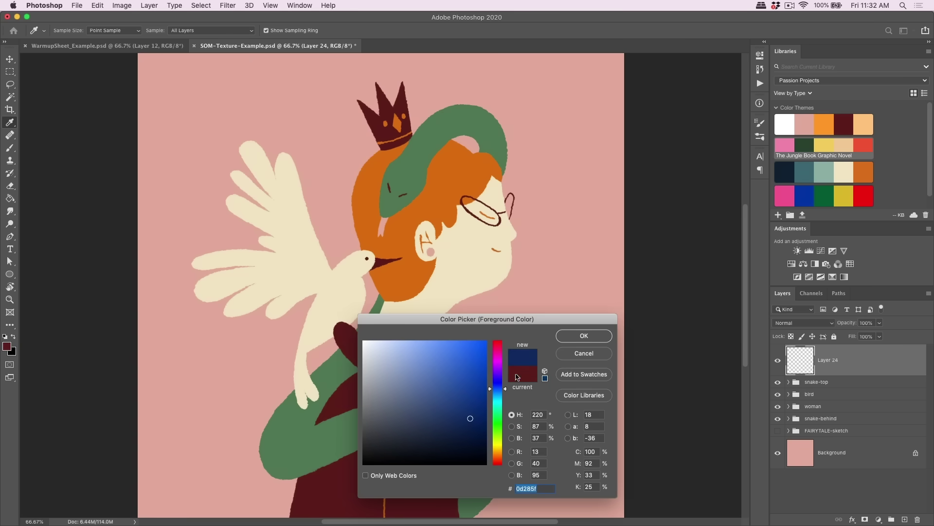
pyautogui.click(584, 336)
# Step: Try dark blue shading along the back of the hair on Layer 24 in Multiply mode at 27% opacity, and clear it
pyautogui.press('b')
pyautogui.moveTo(362, 200); pyautogui.dragTo(404, 287)
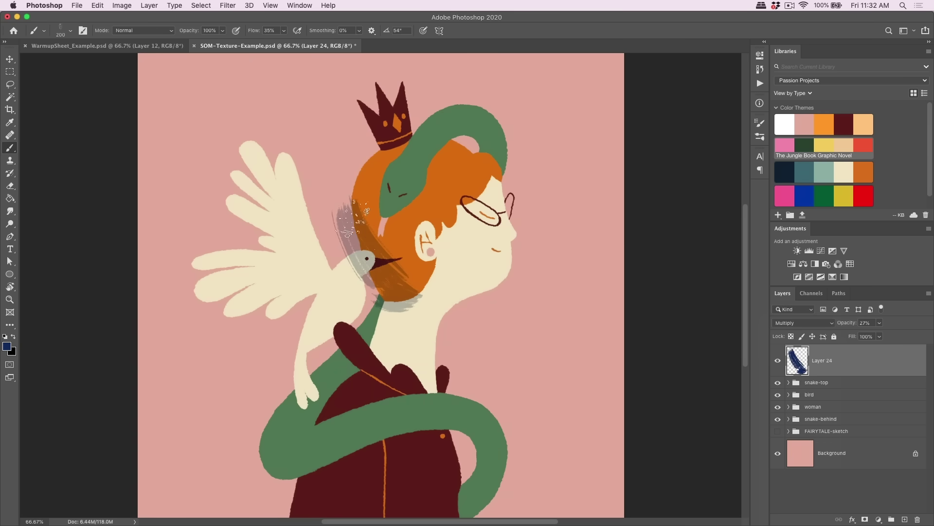
pyautogui.moveTo(360, 219); pyautogui.dragTo(359, 151)
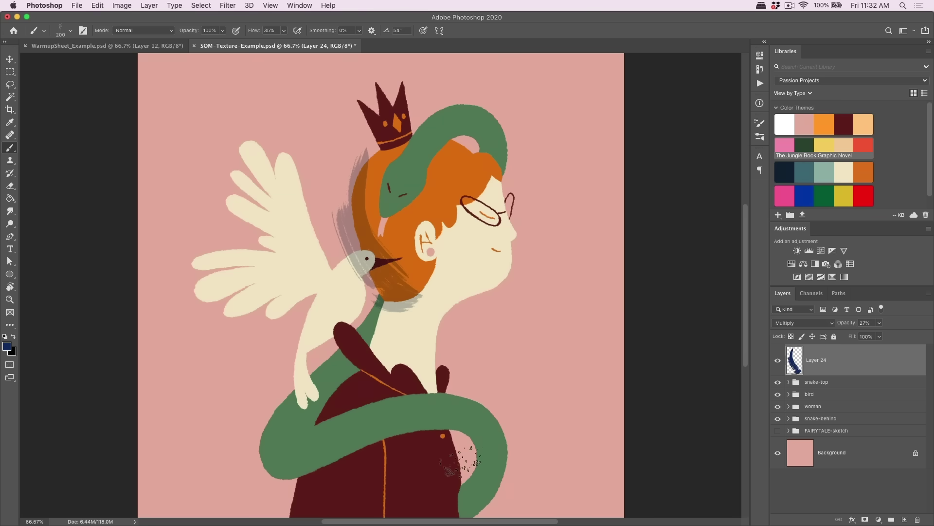
pyautogui.press('super+a')
pyautogui.press('BackSpace')
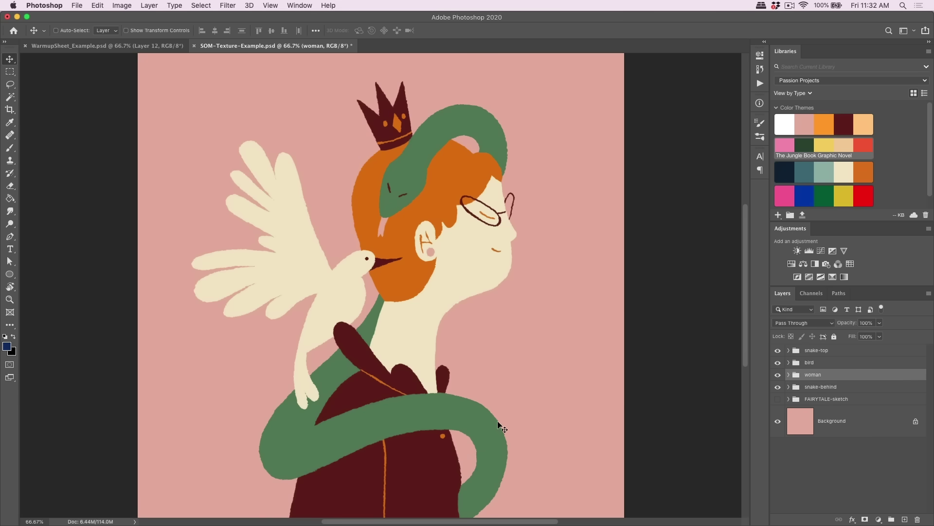
# Step: Select the hair layer inside the woman group and add a new layer directly above it
pyautogui.rightClick(451, 174)
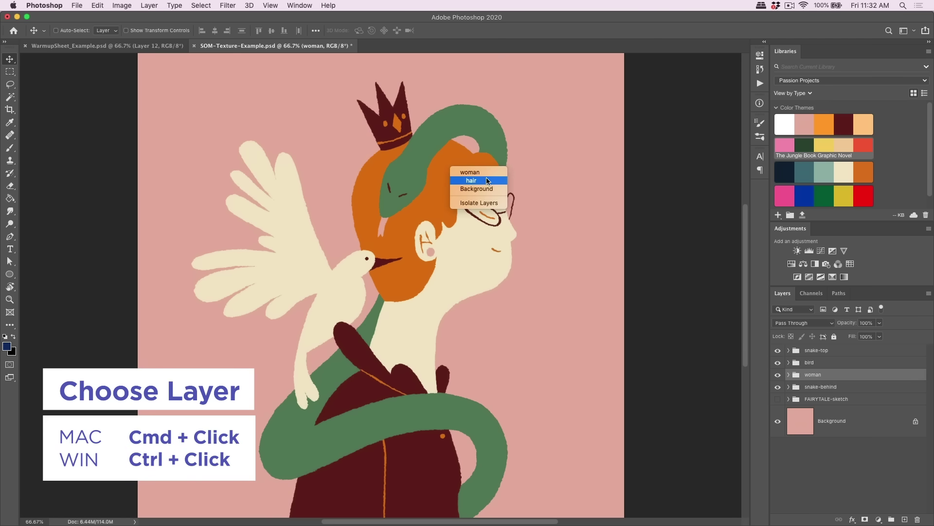
pyautogui.click(486, 183)
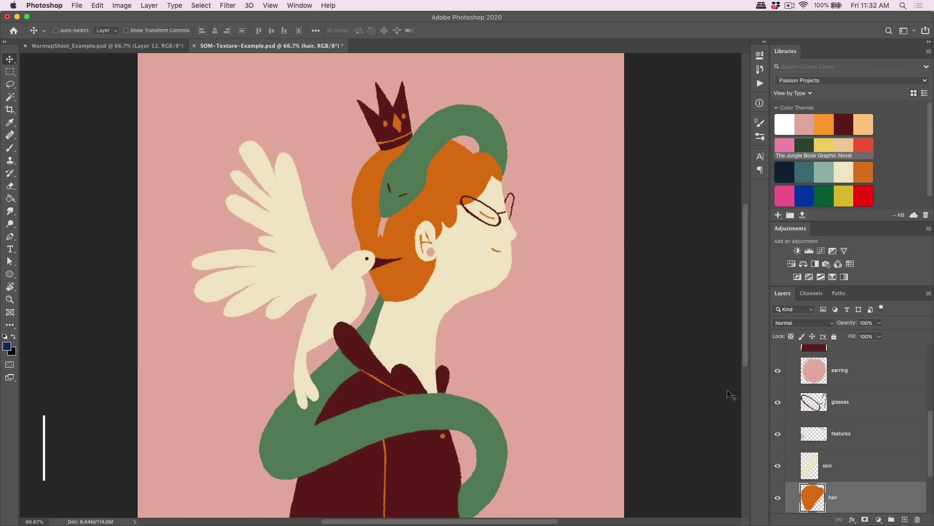
pyautogui.moveTo(929, 447); pyautogui.dragTo(929, 477)
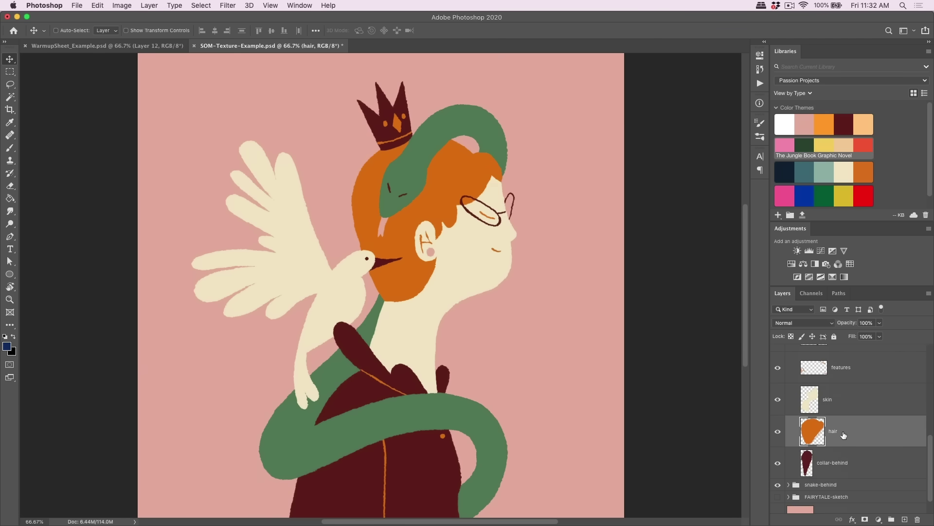
pyautogui.click(905, 520)
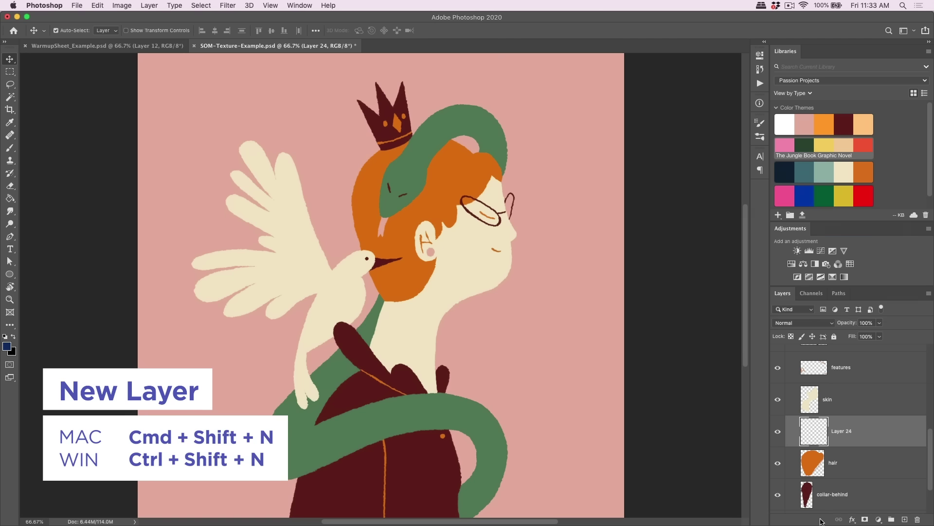
pyautogui.press('super+shift+n')
pyautogui.click(919, 253)
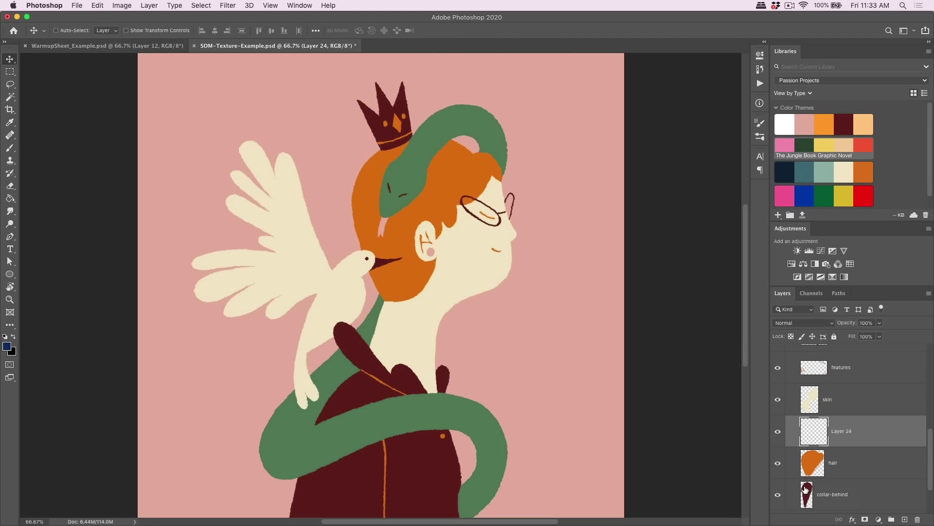
# Step: Rename the new layer above the hair as hair-shadow
pyautogui.doubleClick(842, 431)
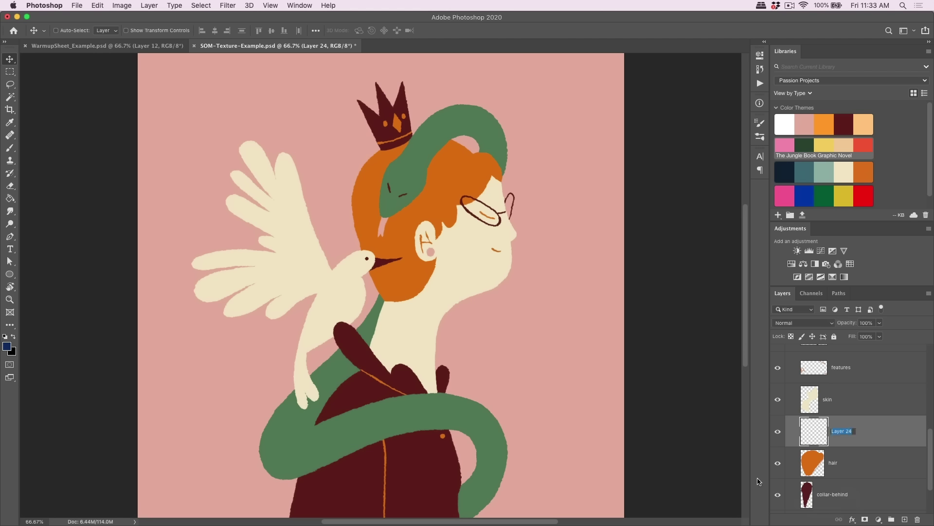
pyautogui.write('hair-shadow')
pyautogui.press('Return')
# Step: Sample the collar's dark red and paint a shadow over the back of the hair on hair-shadow with the 200 px brush
pyautogui.press('b')
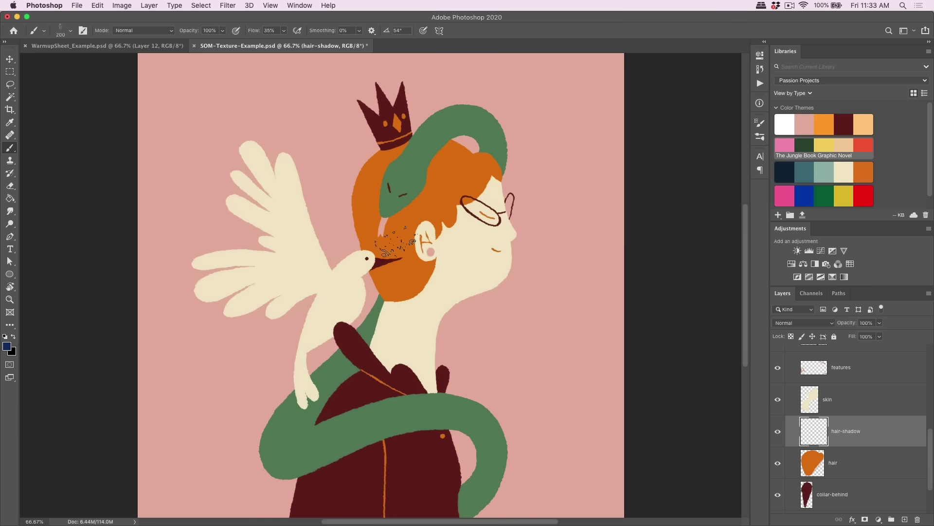
pyautogui.click(435, 441)
pyautogui.hotkey('ctrl', 'z')
pyautogui.press('i')
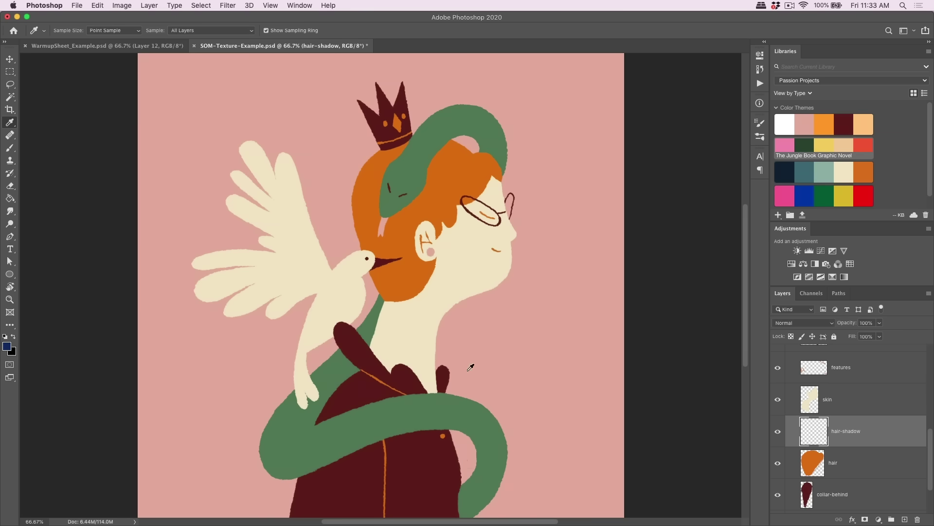
pyautogui.click(374, 359)
pyautogui.press('b')
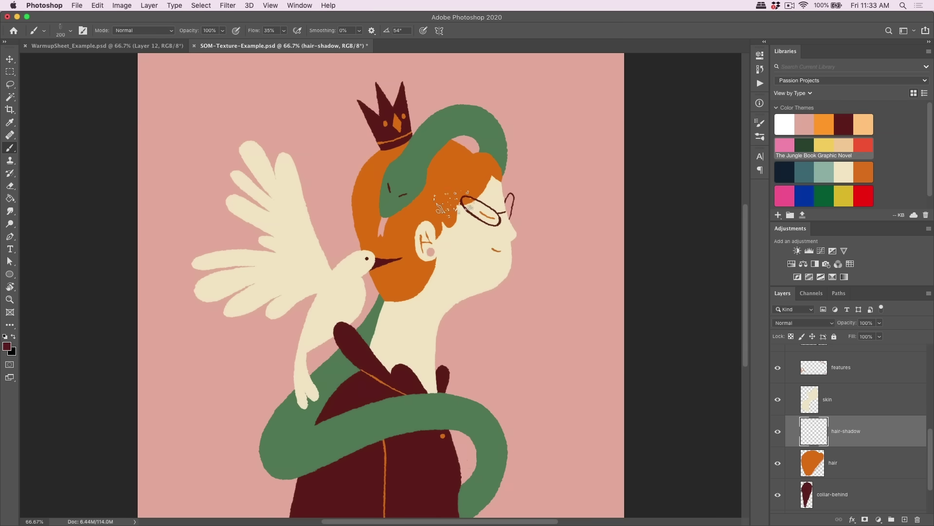
pyautogui.click(348, 190)
pyautogui.moveTo(370, 275); pyautogui.dragTo(433, 248)
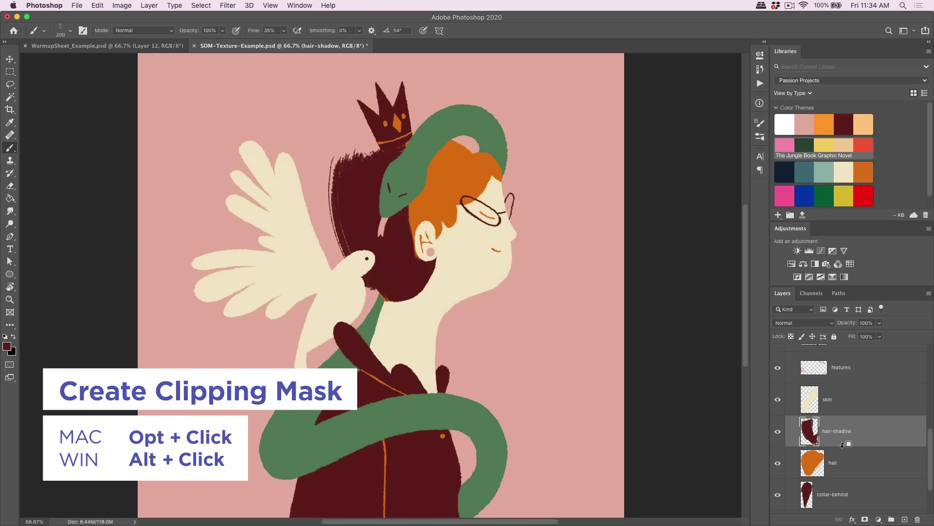
# Step: Clip the hair-shadow layer to the hair layer and clear everything painted on it
pyautogui.keyDown('alt'); pyautogui.click(843, 444); pyautogui.keyUp('alt')
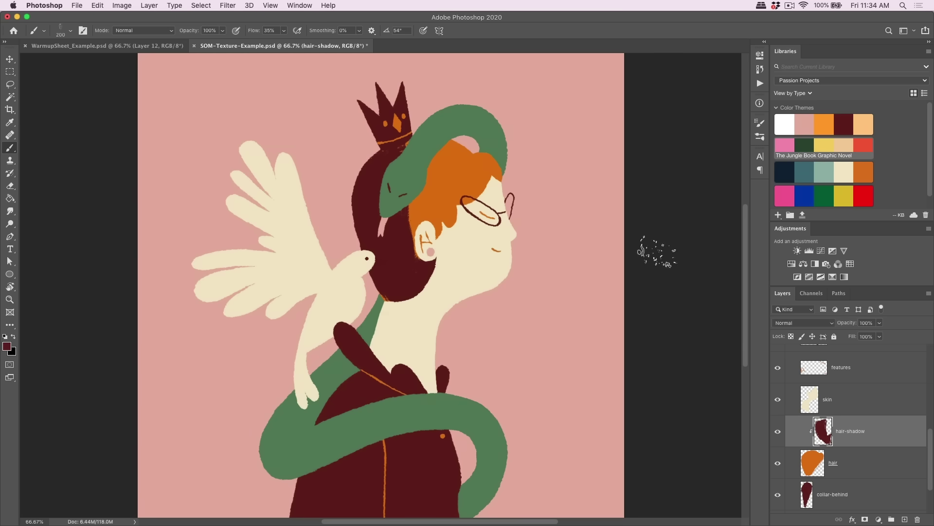
pyautogui.hotkey('ctrl', 'a')
pyautogui.press('Delete')
pyautogui.hotkey('ctrl', 'd')
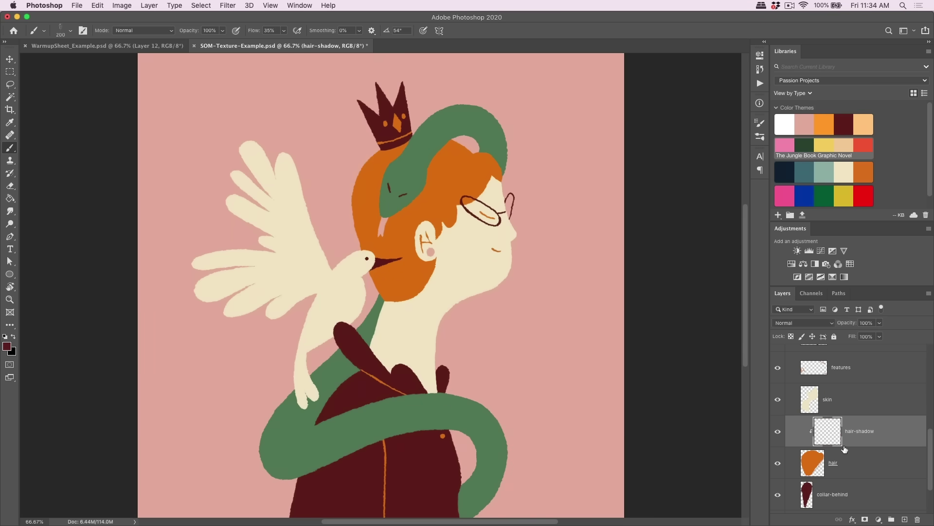
# Step: Enlarge the brush to 300 px, lower its flow to 21%, and paint dark red textured shadow strokes across the back and side of the hair
pyautogui.press(']')
pyautogui.press(']')
pyautogui.click(283, 31)
pyautogui.moveTo(282, 44); pyautogui.dragTo(276, 45)
pyautogui.moveTo(350, 168); pyautogui.dragTo(351, 159)
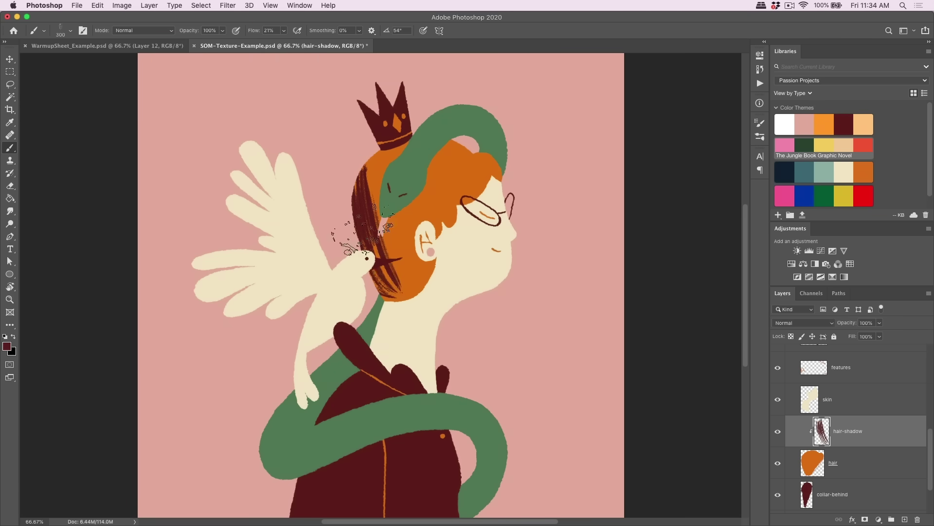
pyautogui.moveTo(363, 231)
pyautogui.mouseDown()
pyautogui.moveTo(424, 305)
pyautogui.moveTo(406, 293)
pyautogui.moveTo(370, 175)
pyautogui.moveTo(380, 251)
pyautogui.moveTo(399, 161)
pyautogui.moveTo(435, 130)
pyautogui.moveTo(372, 162)
pyautogui.moveTo(395, 134)
pyautogui.moveTo(370, 207)
pyautogui.moveTo(426, 270)
pyautogui.moveTo(441, 256)
pyautogui.moveTo(431, 202)
pyautogui.moveTo(446, 198)
pyautogui.moveTo(452, 235)
pyautogui.moveTo(409, 183)
pyautogui.moveTo(428, 237)
pyautogui.moveTo(433, 173)
pyautogui.moveTo(445, 226)
pyautogui.mouseUp()
pyautogui.moveTo(404, 273); pyautogui.dragTo(392, 300)
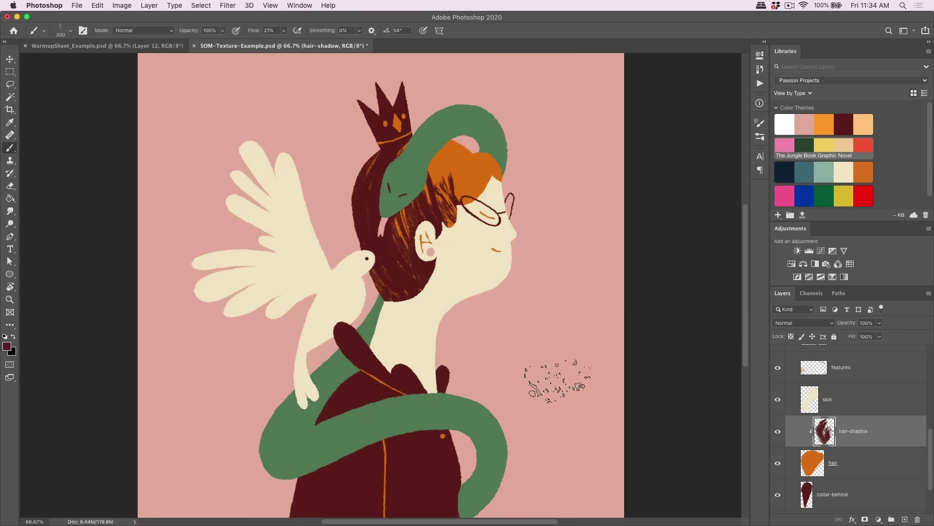
# Step: Add a layer mask to the hair-shadow layer
pyautogui.press('super+minus')
pyautogui.press('super+minus')
pyautogui.press('super+minus')
pyautogui.press('super+minus')
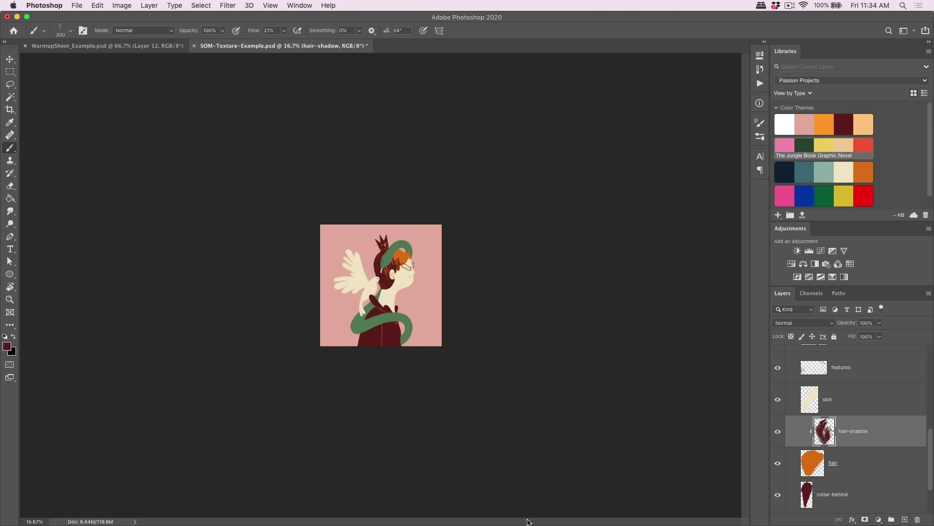
pyautogui.press('super+plus')
pyautogui.press('super+plus')
pyautogui.press('super+plus')
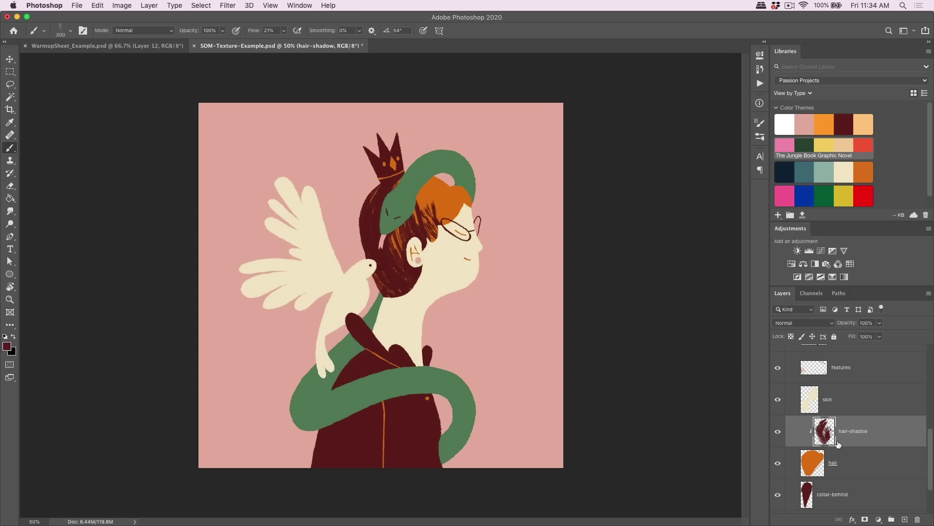
pyautogui.click(866, 520)
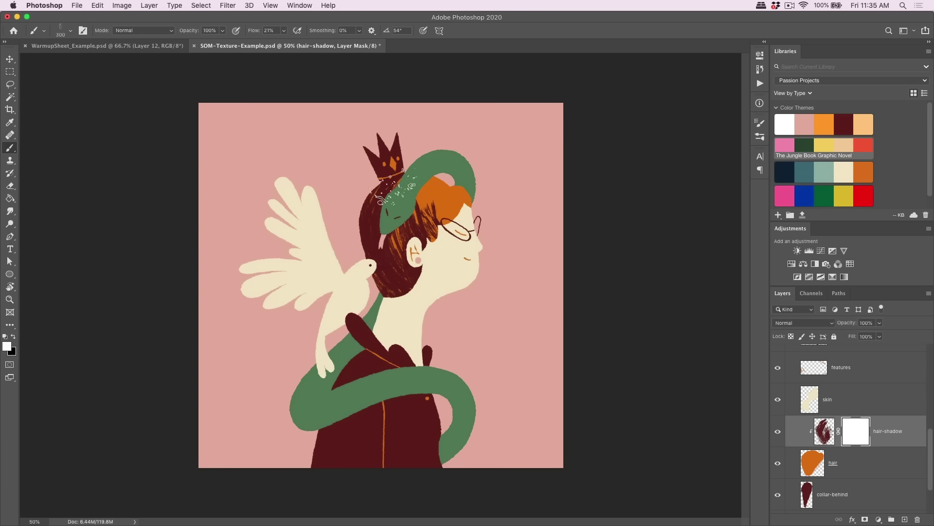
# Step: Paint black on the hair-shadow mask to hide the shadow around the snake's head and the ear
pyautogui.click(5, 336)
pyautogui.moveTo(388, 191)
pyautogui.mouseDown()
pyautogui.moveTo(435, 243)
pyautogui.moveTo(393, 174)
pyautogui.moveTo(437, 233)
pyautogui.moveTo(405, 184)
pyautogui.moveTo(394, 225)
pyautogui.moveTo(399, 201)
pyautogui.moveTo(425, 272)
pyautogui.moveTo(378, 196)
pyautogui.moveTo(411, 285)
pyautogui.mouseUp()
pyautogui.moveTo(392, 219)
pyautogui.mouseDown()
pyautogui.moveTo(395, 248)
pyautogui.moveTo(417, 252)
pyautogui.moveTo(427, 270)
pyautogui.mouseUp()
pyautogui.moveTo(390, 197)
pyautogui.mouseDown()
pyautogui.moveTo(441, 228)
pyautogui.moveTo(430, 216)
pyautogui.mouseUp()
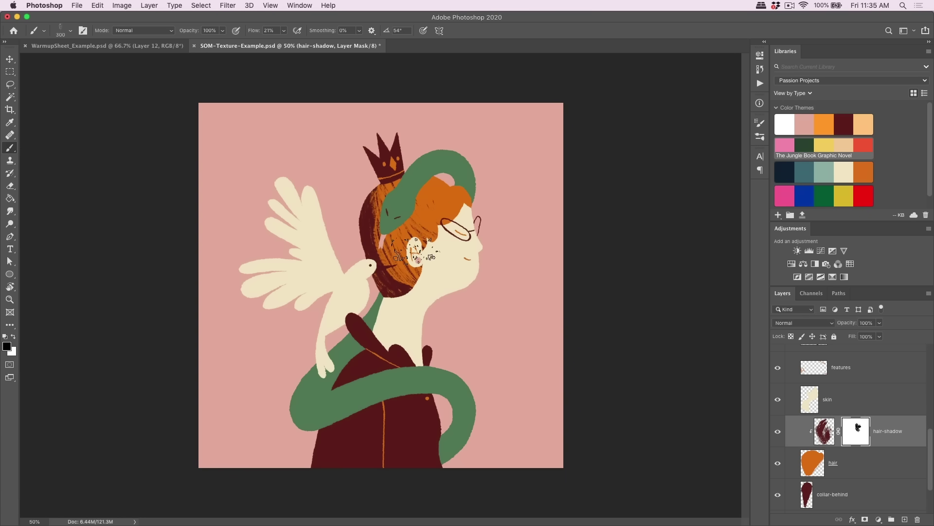
# Step: Disable the hair-shadow layer mask to compare the unmasked shadow, and enable the mask again
pyautogui.rightClick(855, 428)
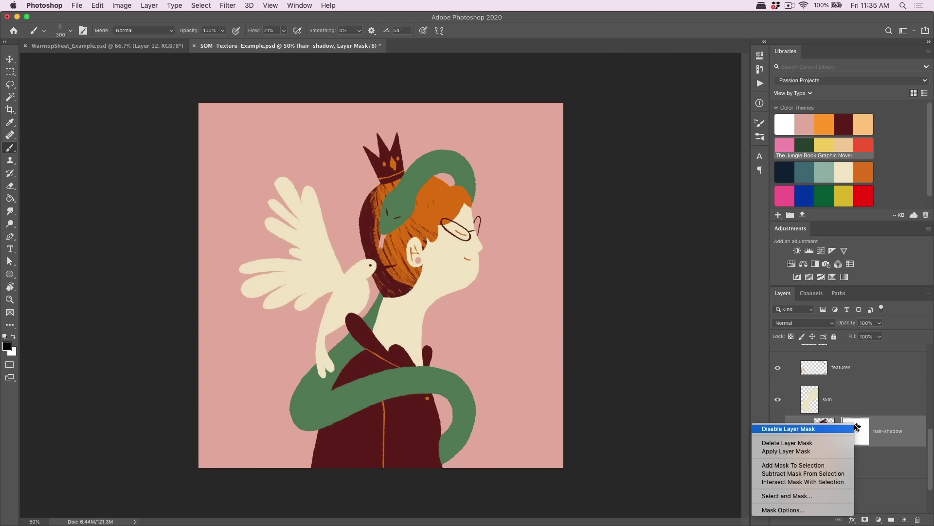
pyautogui.click(828, 428)
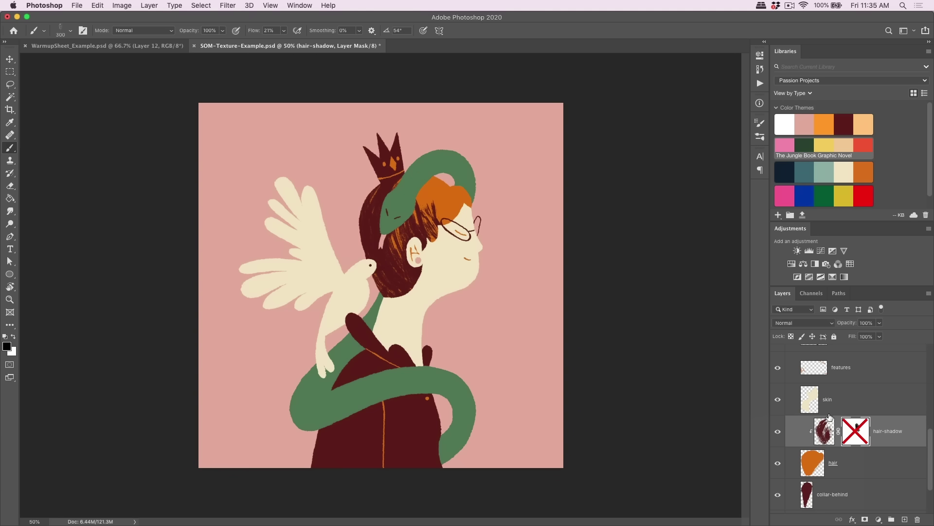
pyautogui.click(849, 430)
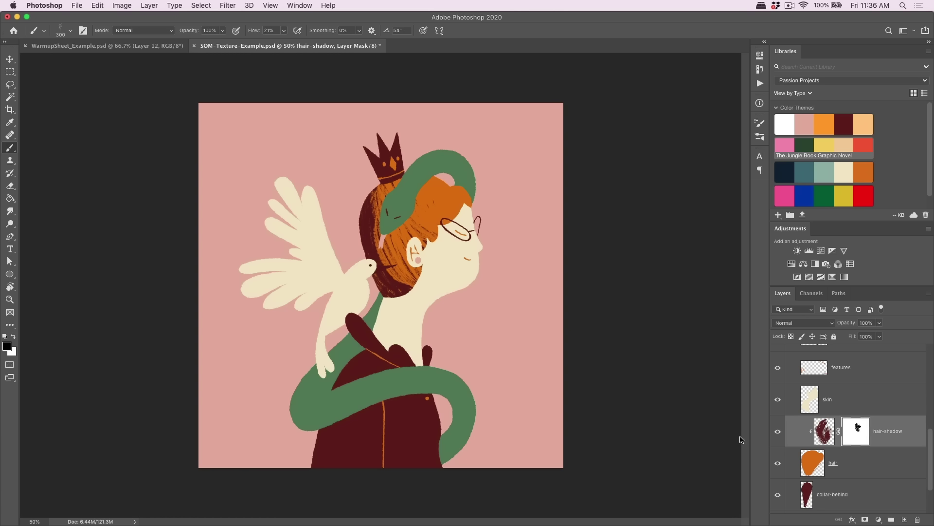
# Step: Rework the hair-shadow mask with alternating white and black strokes, making streaks across the back of the hair
pyautogui.keyDown('super'); pyautogui.click(854, 422); pyautogui.keyUp('super')
pyautogui.press('x')
pyautogui.press('super+d')
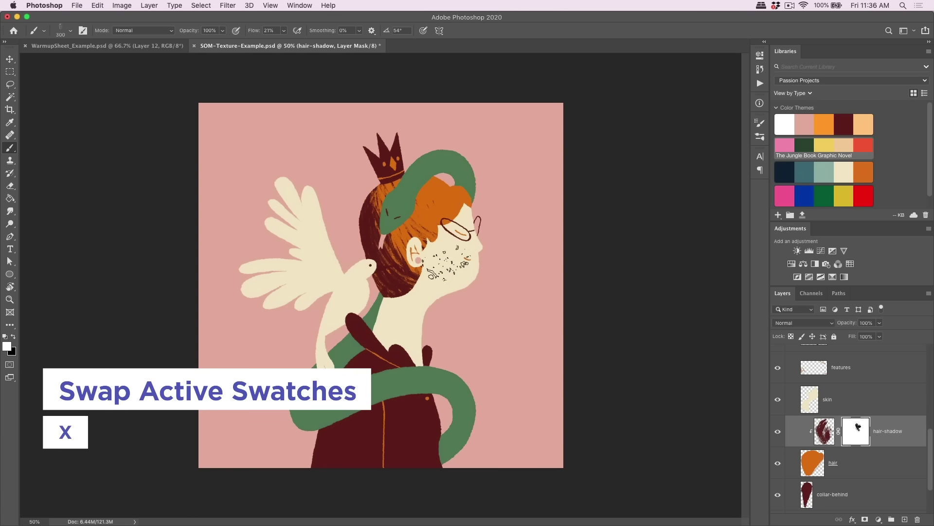
pyautogui.press('x')
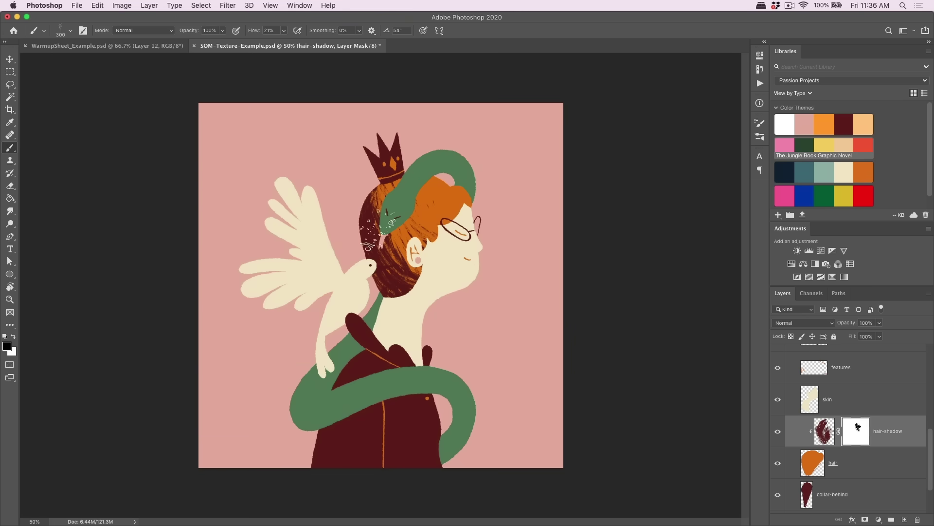
pyautogui.moveTo(396, 267)
pyautogui.mouseDown()
pyautogui.moveTo(382, 195)
pyautogui.moveTo(377, 236)
pyautogui.moveTo(365, 197)
pyautogui.moveTo(430, 243)
pyautogui.mouseUp()
pyautogui.press('x')
pyautogui.moveTo(373, 263)
pyautogui.mouseDown()
pyautogui.moveTo(409, 285)
pyautogui.moveTo(390, 234)
pyautogui.moveTo(356, 251)
pyautogui.moveTo(384, 309)
pyautogui.moveTo(359, 270)
pyautogui.moveTo(424, 266)
pyautogui.mouseUp()
pyautogui.press('x')
pyautogui.press('x')
pyautogui.press('x')
pyautogui.press('x')
pyautogui.moveTo(358, 219)
pyautogui.mouseDown()
pyautogui.moveTo(396, 269)
pyautogui.moveTo(411, 261)
pyautogui.moveTo(406, 234)
pyautogui.moveTo(430, 251)
pyautogui.mouseUp()
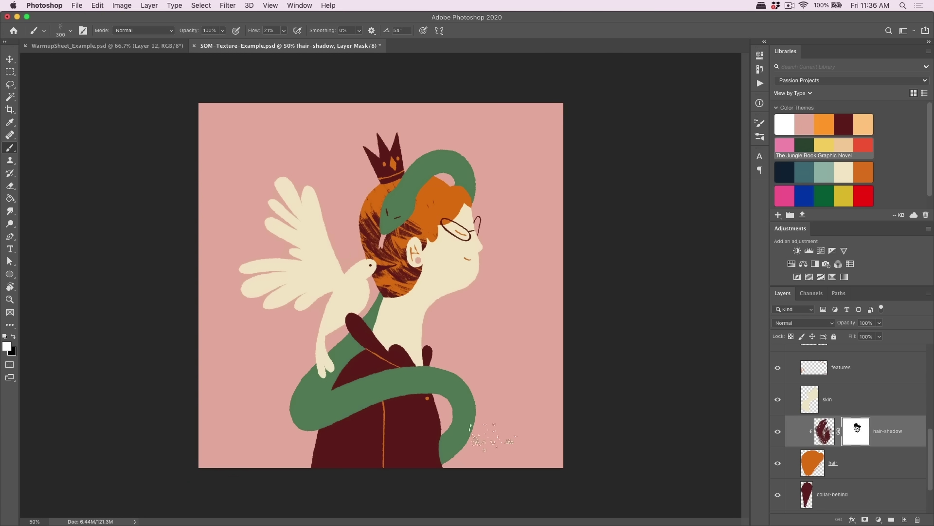
# Step: Set the hair-shadow layer's opacity to 50%
pyautogui.click(818, 441)
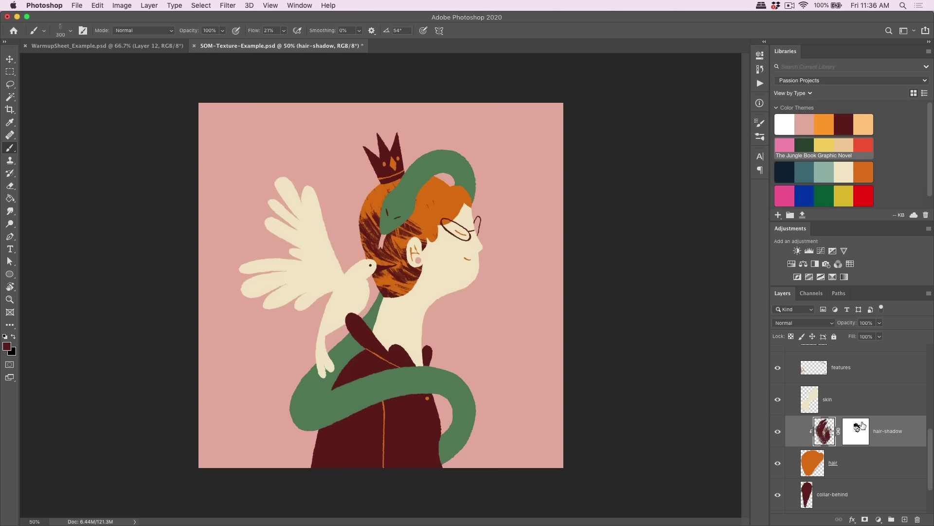
pyautogui.click(879, 323)
pyautogui.click(869, 323)
pyautogui.write('50')
pyautogui.press('Return')
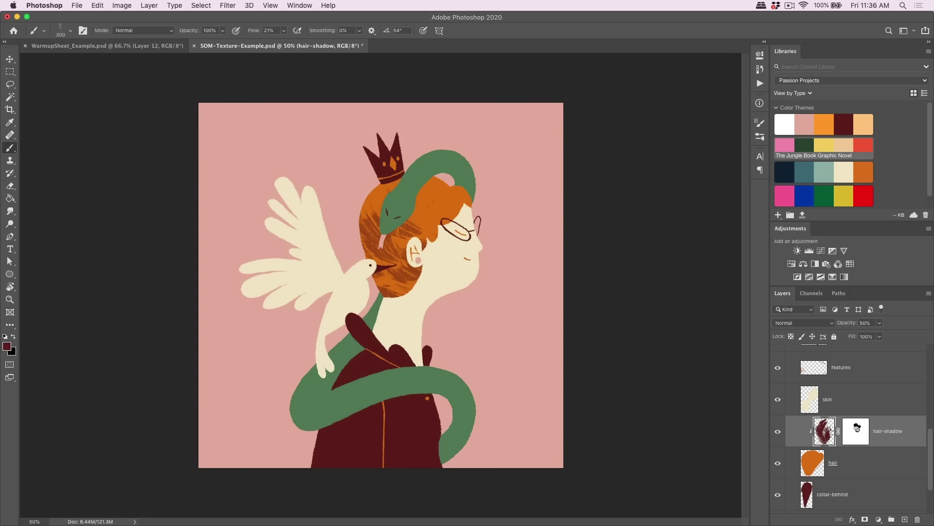
# Step: Retouch the hair-shadow mask in white and black to restore shadow along the back of the hair, and set the layer's opacity to 33%
pyautogui.click(857, 428)
pyautogui.press('d')
pyautogui.press('x')
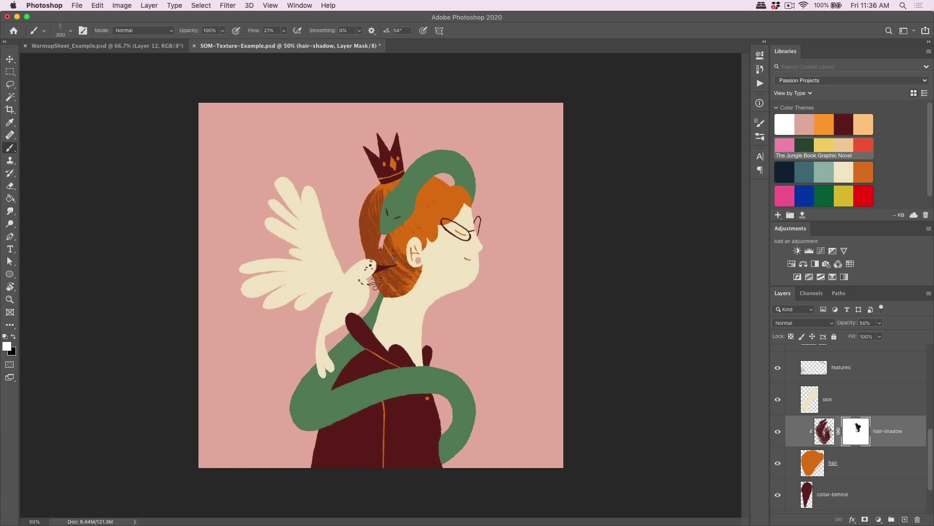
pyautogui.press('x')
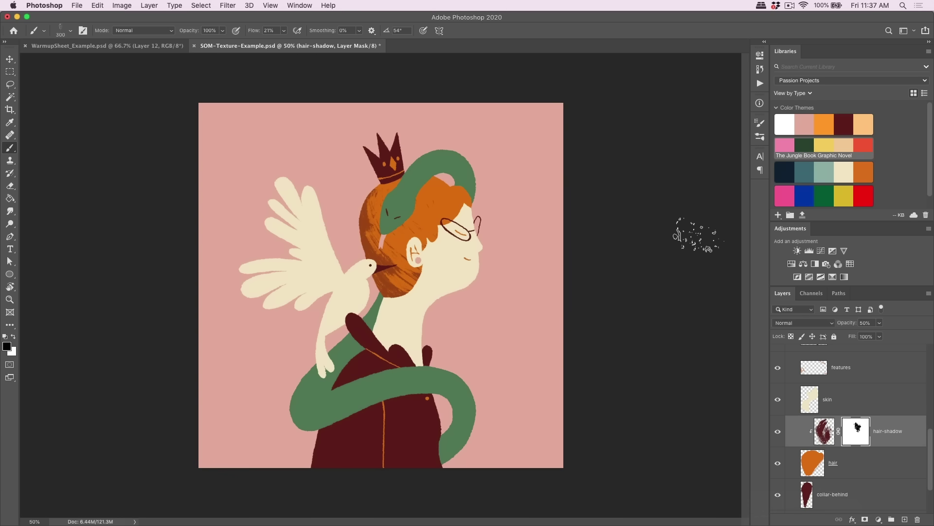
pyautogui.click(879, 323)
pyautogui.moveTo(879, 334); pyautogui.dragTo(871, 335)
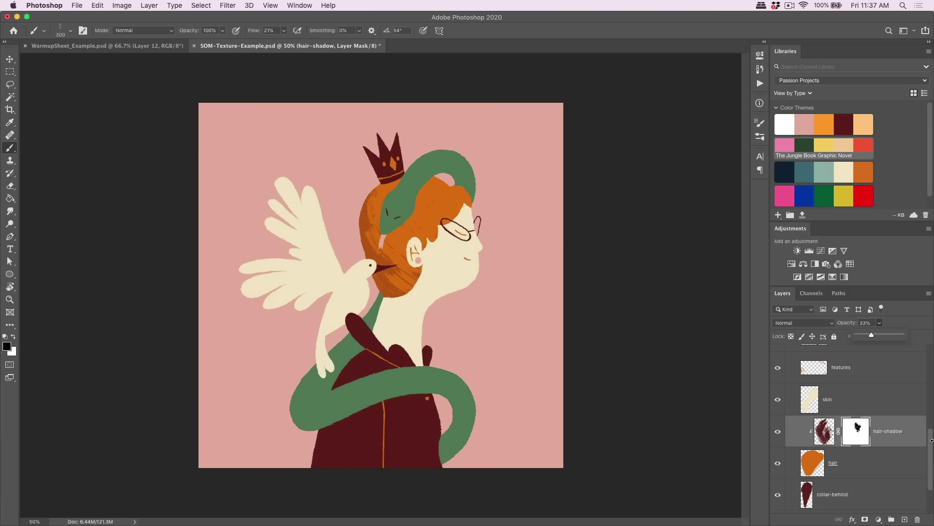
# Step: Merge the hair-shadow layer with the hair layer, and undo the merge
pyautogui.moveTo(929, 447); pyautogui.dragTo(923, 398)
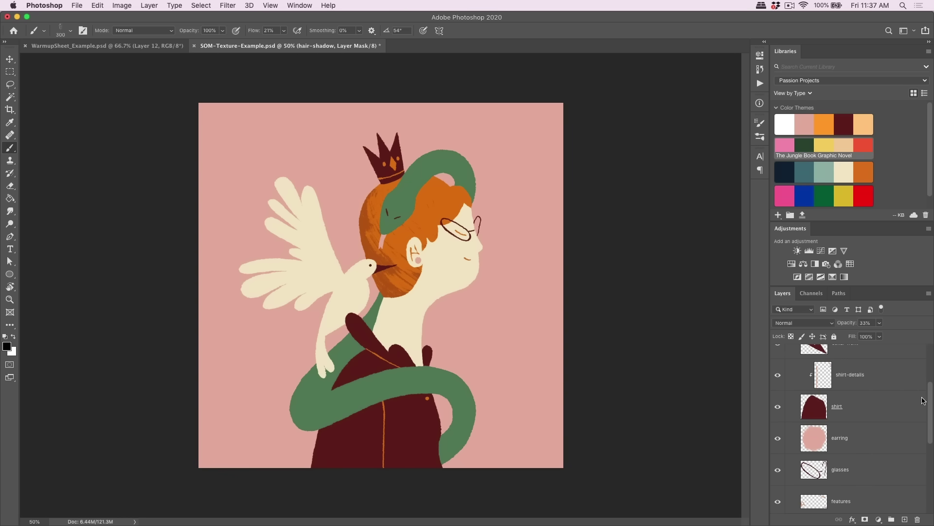
pyautogui.moveTo(923, 400); pyautogui.dragTo(917, 473)
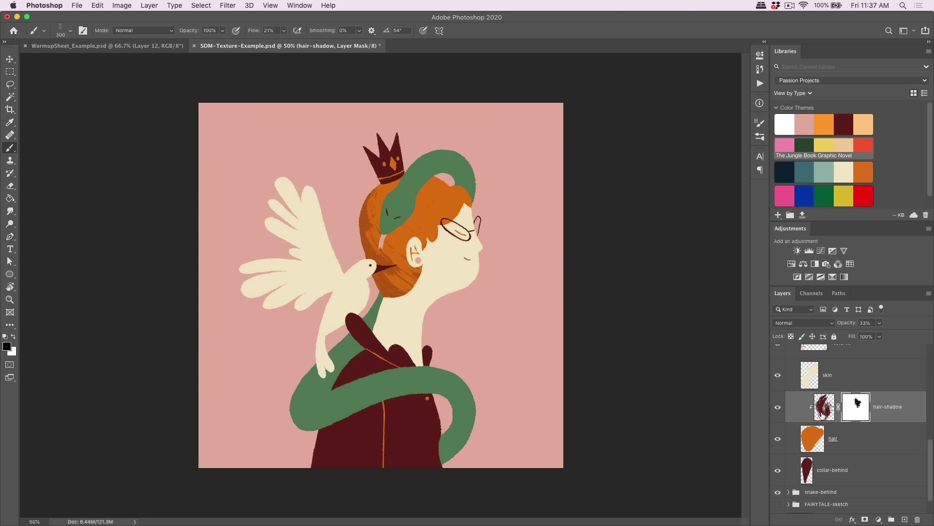
pyautogui.keyDown('shift'); pyautogui.click(825, 439); pyautogui.keyUp('shift')
pyautogui.hotkey('ctrl', 'e')
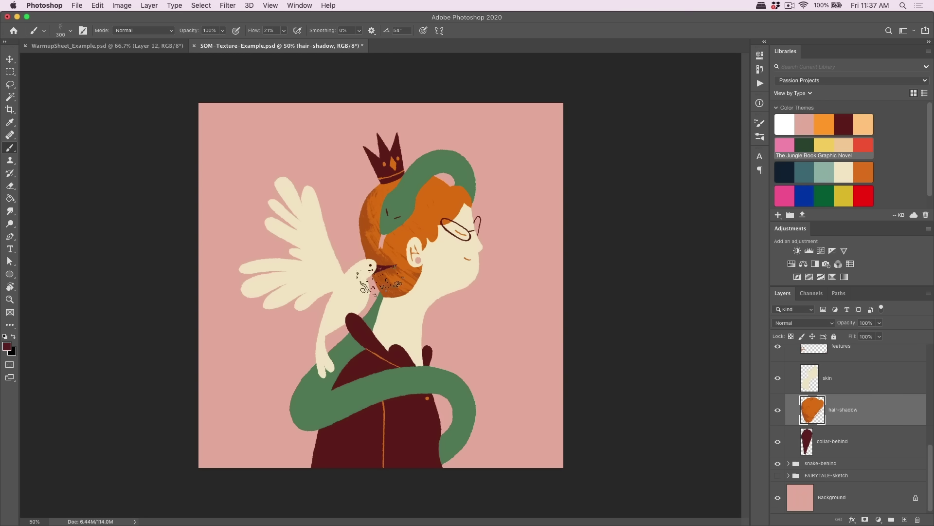
pyautogui.press('w')
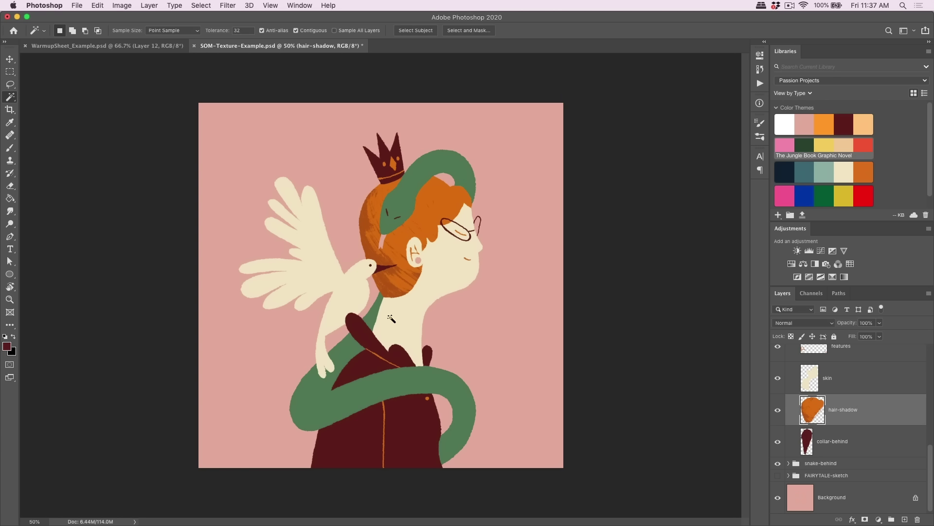
pyautogui.press('super+z')
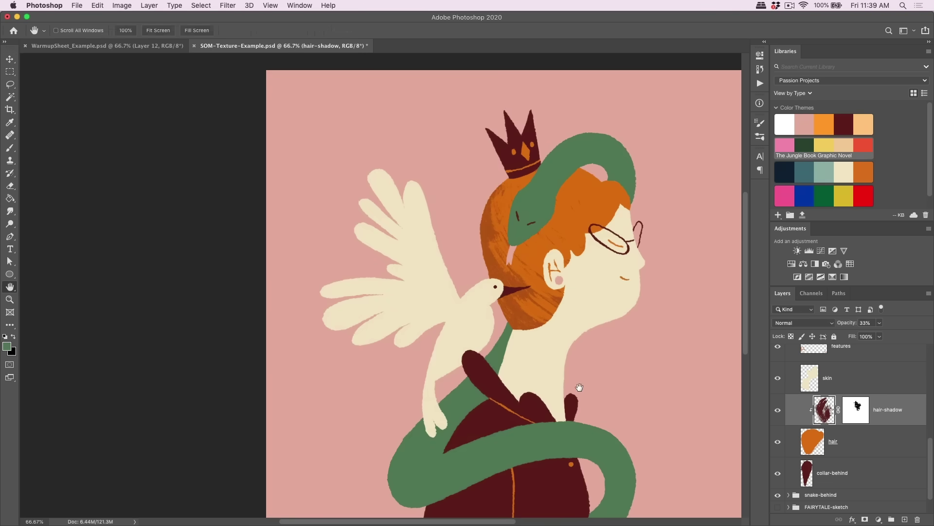
# Step: Add a new layer above wing-behind and clip it to that layer
pyautogui.rightClick(413, 239)
pyautogui.click(441, 251)
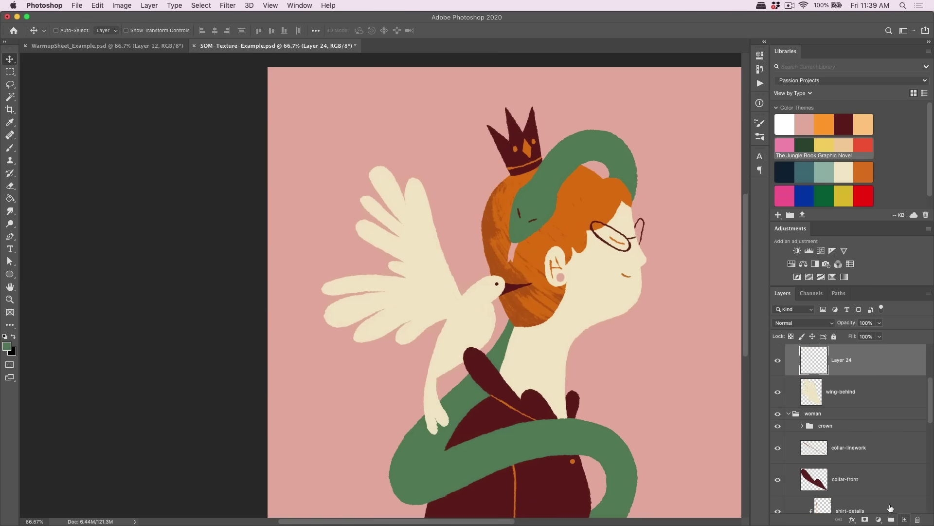
pyautogui.click(904, 519)
pyautogui.keyDown('alt'); pyautogui.click(838, 397); pyautogui.keyUp('alt')
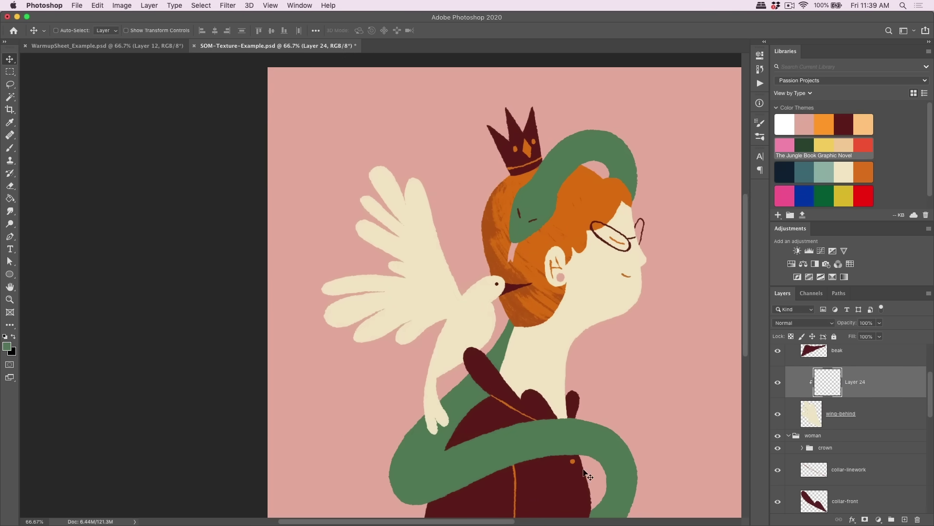
# Step: Sample the shirt's dark red and brush textured shading onto the base of the bird's rear wing, refining it with a layer mask
pyautogui.press('i')
pyautogui.click(542, 490)
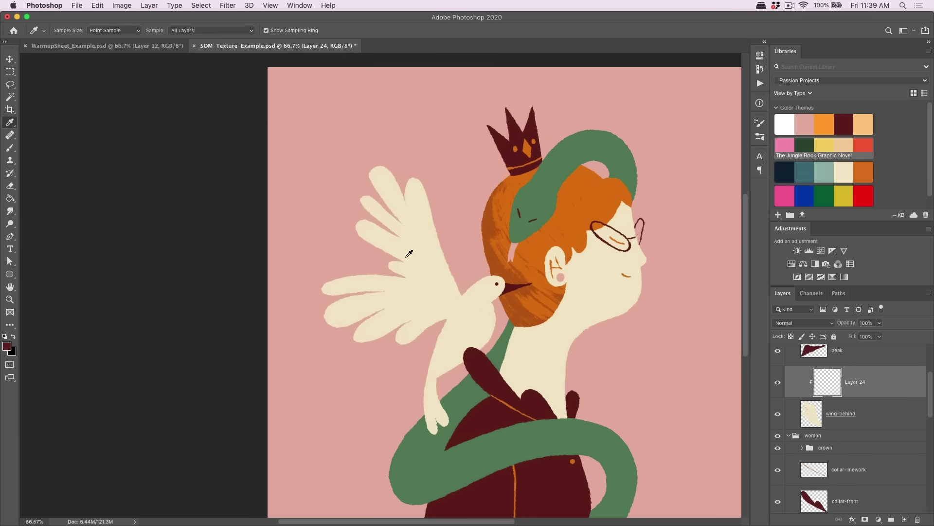
pyautogui.press('b')
pyautogui.click(64, 28)
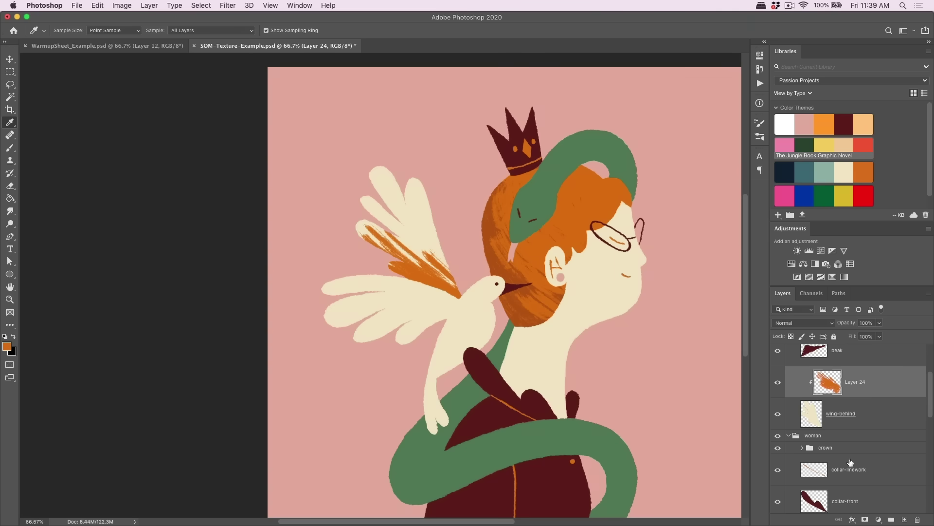
pyautogui.click(865, 519)
pyautogui.press('b')
pyautogui.moveTo(433, 280)
pyautogui.mouseDown()
pyautogui.moveTo(417, 260)
pyautogui.moveTo(454, 285)
pyautogui.moveTo(418, 267)
pyautogui.mouseUp()
pyautogui.press('x')
pyautogui.moveTo(455, 292)
pyautogui.mouseDown()
pyautogui.moveTo(444, 318)
pyautogui.moveTo(356, 232)
pyautogui.moveTo(431, 280)
pyautogui.mouseUp()
pyautogui.press('x')
pyautogui.press('x')
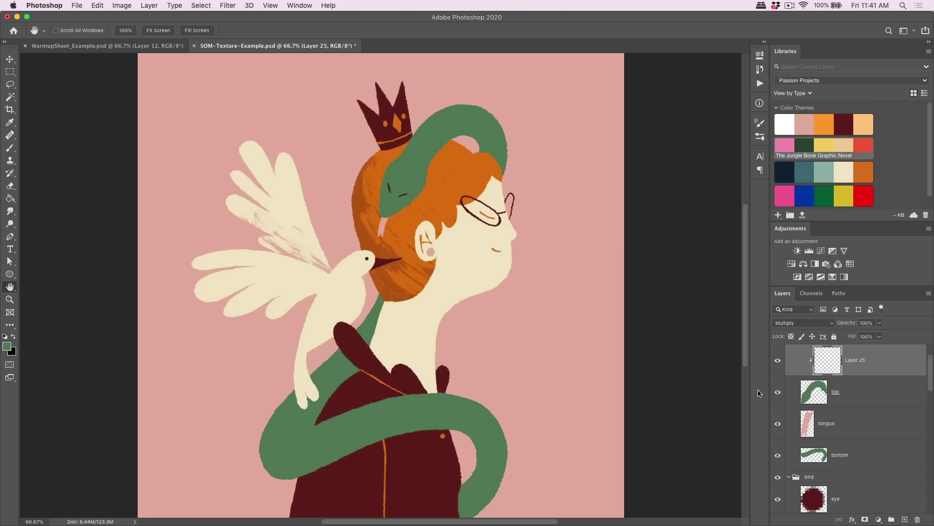
# Step: Paint a green textured shadow along the inner edge of the snake's upper loop on Layer 25, and erase the excess near its neck
pyautogui.press('b')
pyautogui.moveTo(428, 160)
pyautogui.mouseDown()
pyautogui.moveTo(470, 131)
pyautogui.moveTo(489, 134)
pyautogui.mouseUp()
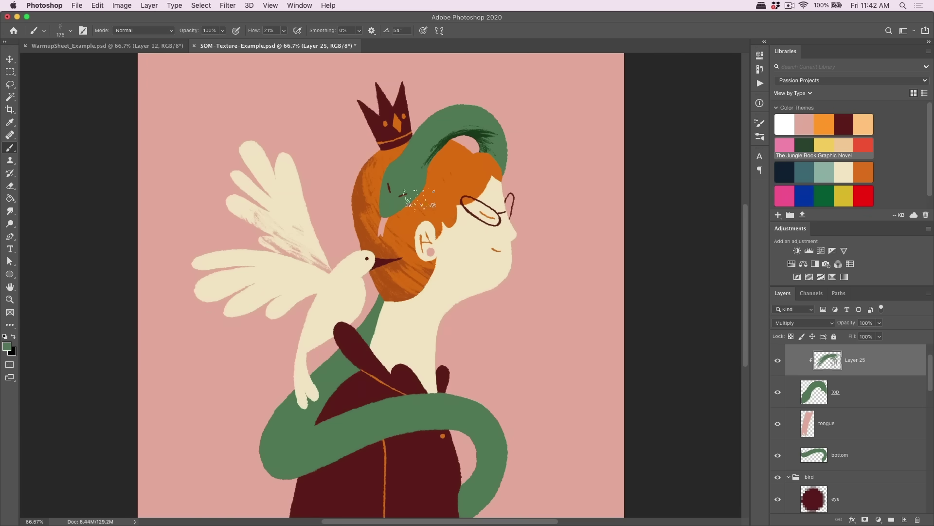
pyautogui.press('e')
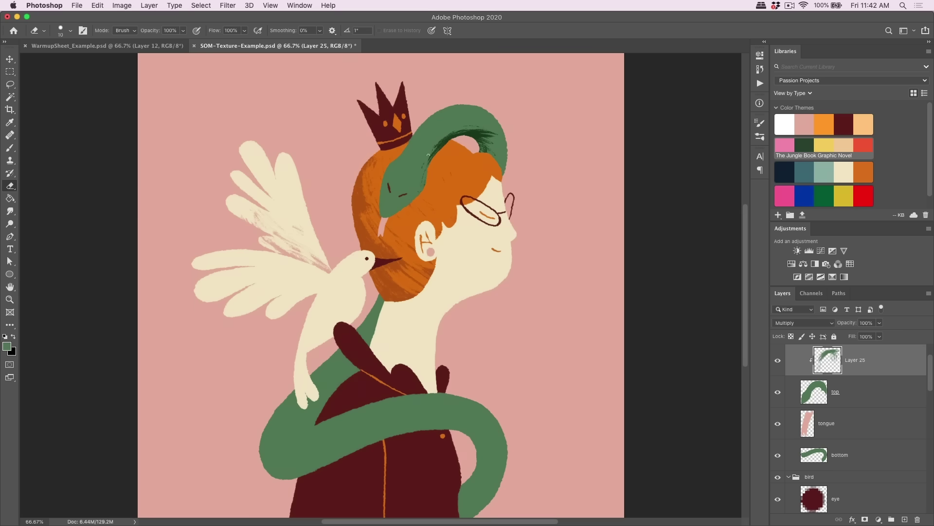
pyautogui.moveTo(417, 191); pyautogui.dragTo(428, 161)
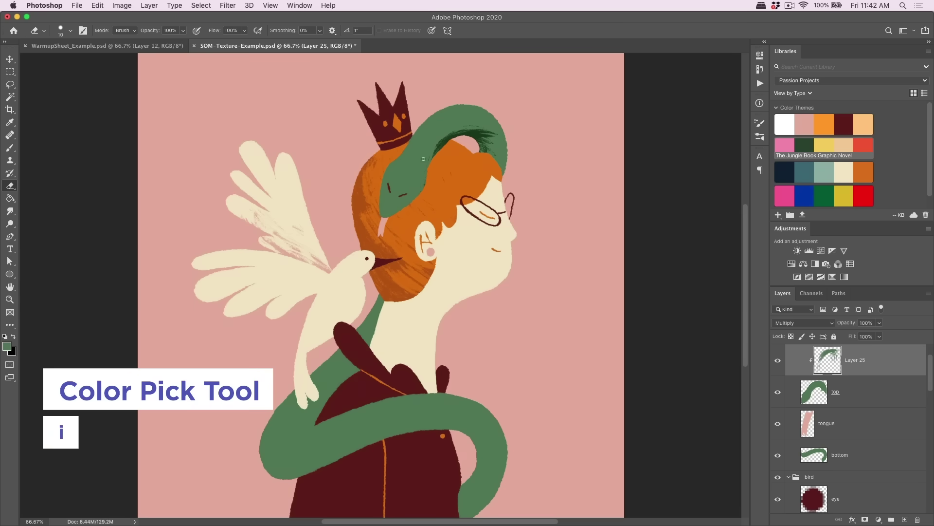
# Step: Rename the snake's clipped shading layer as snake-texture and lower its opacity to 71%
pyautogui.press('i')
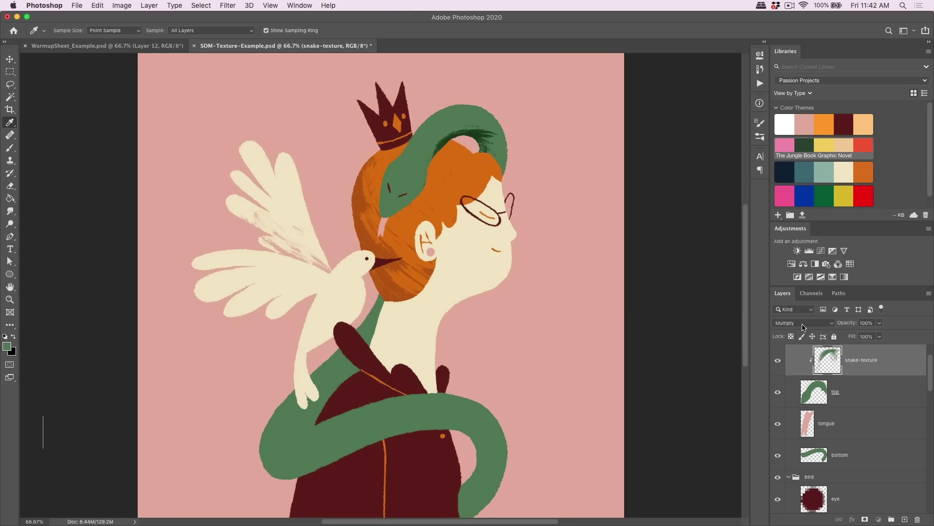
pyautogui.click(803, 322)
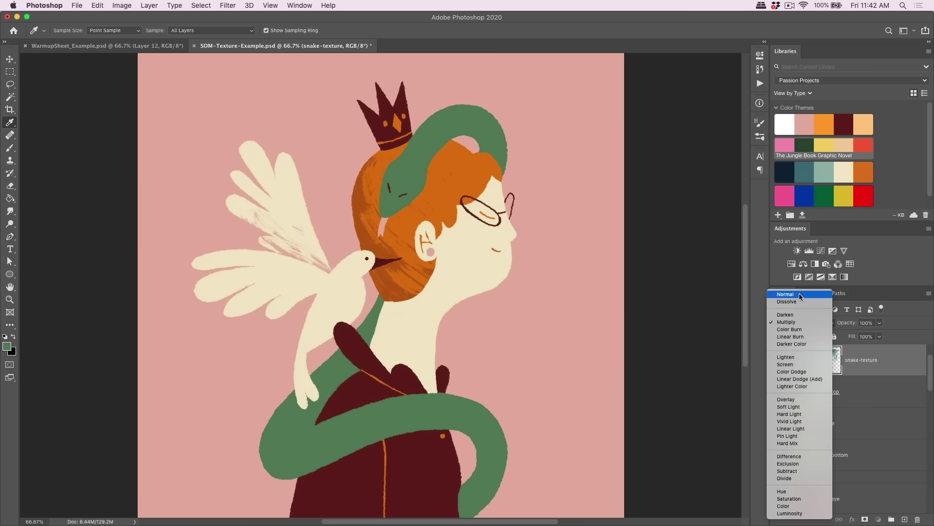
pyautogui.press('Escape')
pyautogui.click(879, 323)
pyautogui.moveTo(880, 334); pyautogui.dragTo(866, 335)
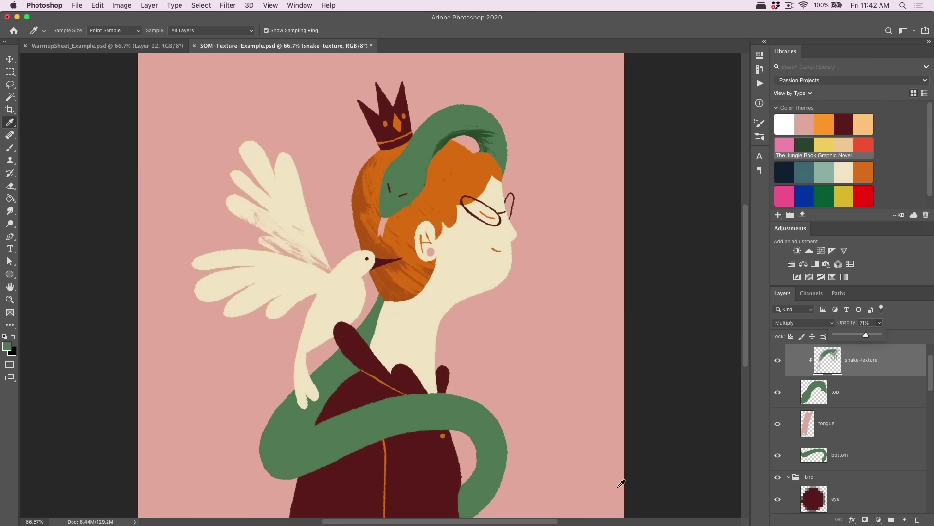
# Step: Extend the textured shadow down the end of the snake's upper loop on the snake-texture layer
pyautogui.click(828, 363)
pyautogui.press('b')
pyautogui.moveTo(480, 157); pyautogui.dragTo(501, 212)
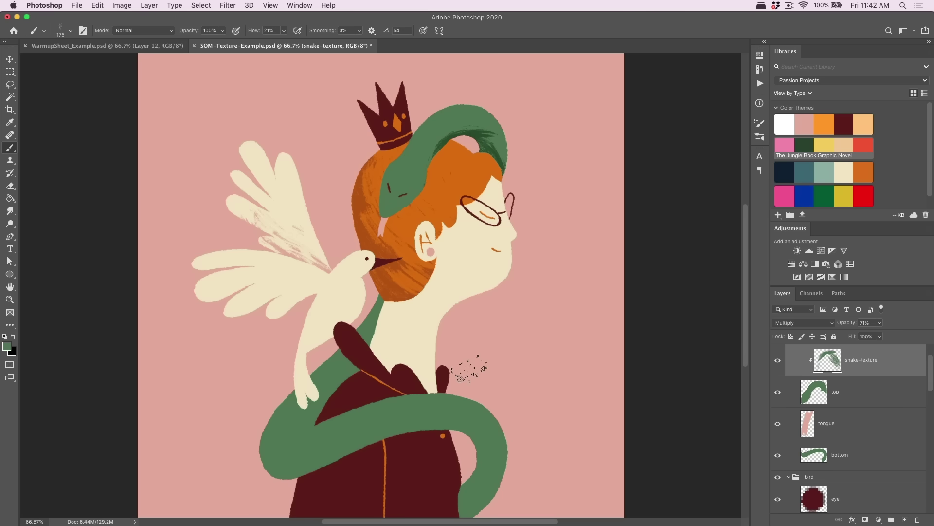
# Step: Add a new layer above the snake's tail layer, clip it to tail, and name it shadow
pyautogui.press('space')
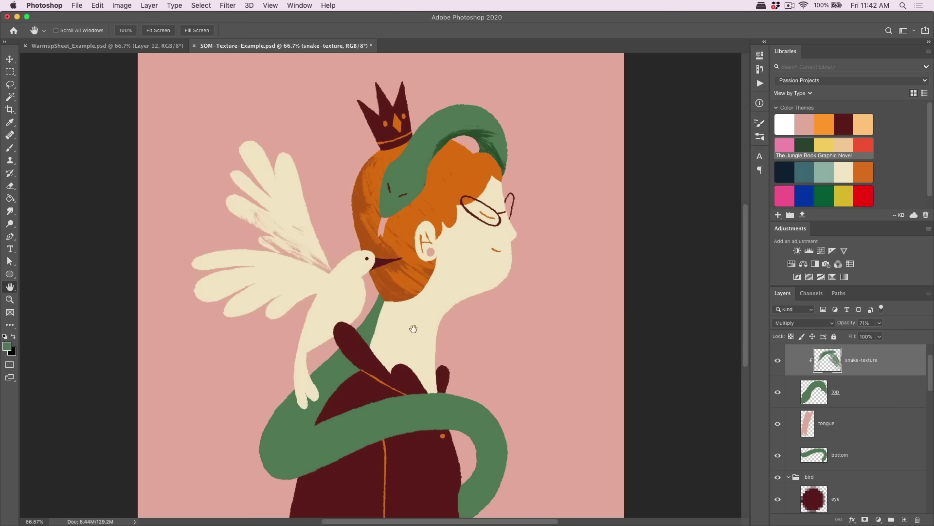
pyautogui.press('v')
pyautogui.rightClick(365, 317)
pyautogui.click(392, 330)
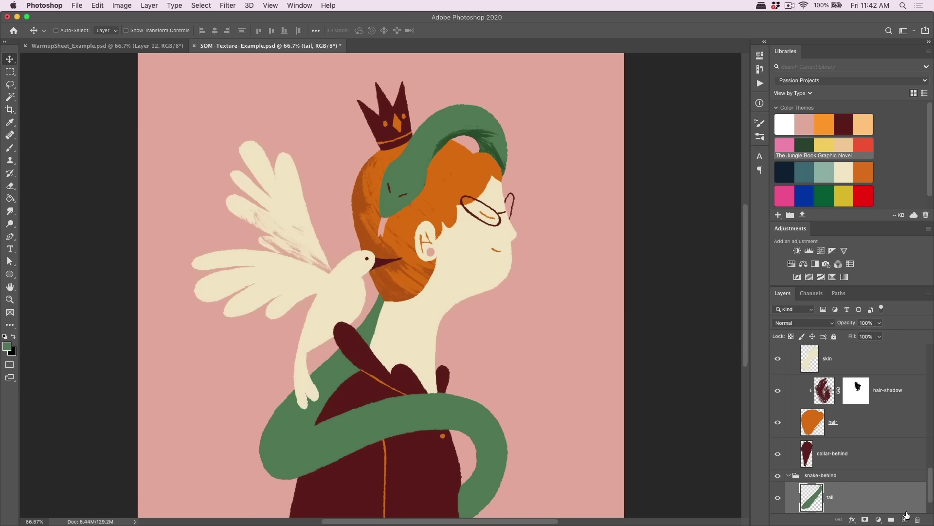
pyautogui.click(905, 520)
pyautogui.keyDown('alt'); pyautogui.click(881, 457); pyautogui.keyUp('alt')
pyautogui.doubleClick(862, 440)
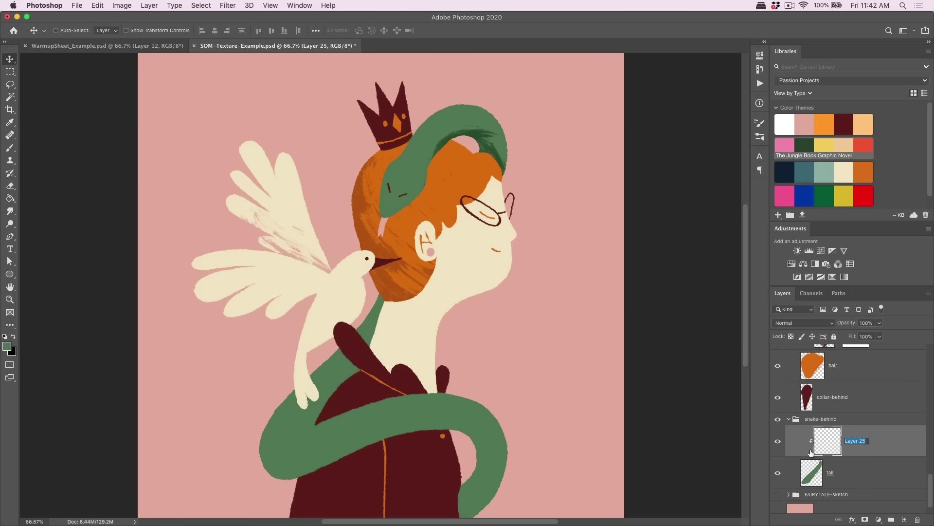
pyautogui.write('shadow')
pyautogui.press('Return')
# Step: Set the tail's shadow layer to Multiply and brush textured green shading along the tail behind the collar
pyautogui.press('b')
pyautogui.moveTo(358, 363); pyautogui.dragTo(379, 312)
pyautogui.click(803, 323)
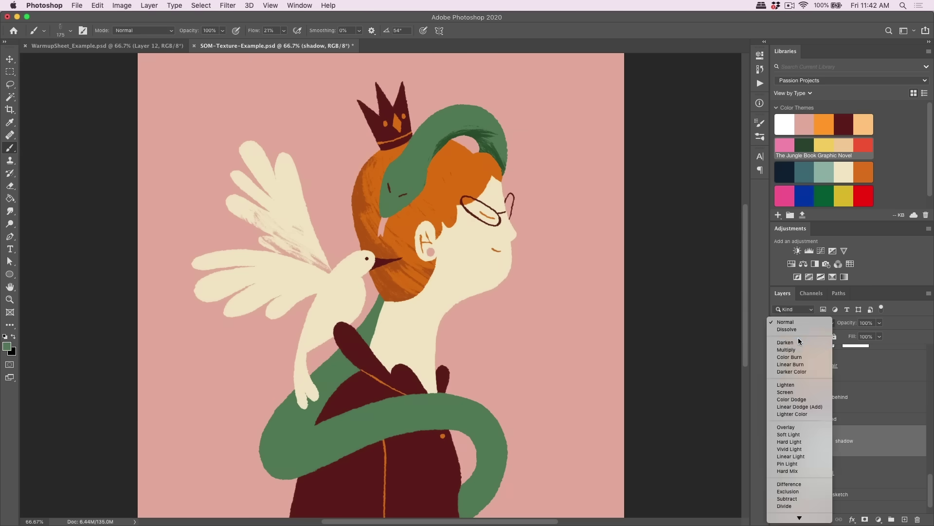
pyautogui.click(798, 350)
pyautogui.press('space')
pyautogui.moveTo(396, 378); pyautogui.dragTo(432, 294)
pyautogui.moveTo(407, 244)
pyautogui.mouseDown()
pyautogui.moveTo(389, 281)
pyautogui.moveTo(345, 317)
pyautogui.mouseUp()
pyautogui.moveTo(392, 277)
pyautogui.mouseDown()
pyautogui.moveTo(337, 327)
pyautogui.moveTo(348, 317)
pyautogui.moveTo(333, 351)
pyautogui.mouseUp()
# Step: Lower the tail shadow's opacity to 54% and deepen the shading where the tail meets the front coil
pyautogui.press('v')
pyautogui.press('5')
pyautogui.press('4')
pyautogui.scroll(2, 866, 487)
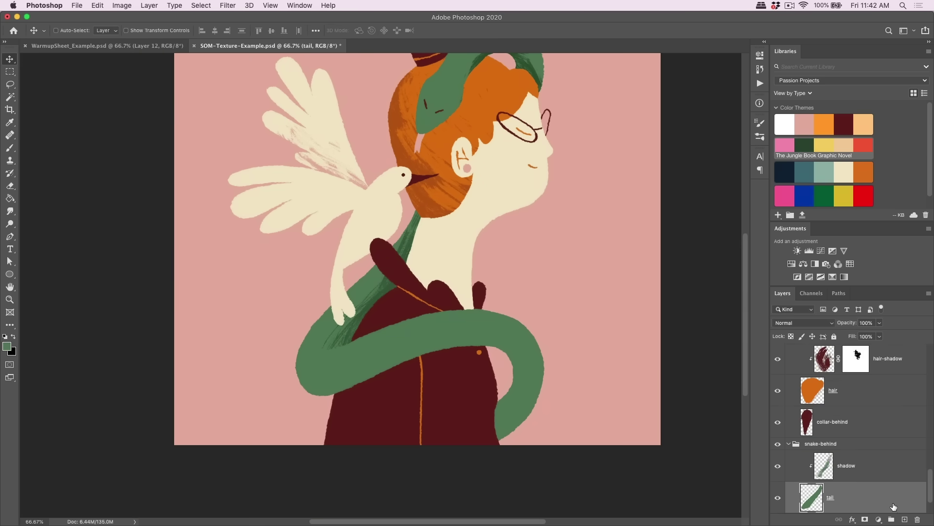
pyautogui.press('b')
pyautogui.moveTo(338, 347)
pyautogui.mouseDown()
pyautogui.moveTo(376, 318)
pyautogui.moveTo(321, 368)
pyautogui.moveTo(361, 324)
pyautogui.moveTo(317, 351)
pyautogui.mouseUp()
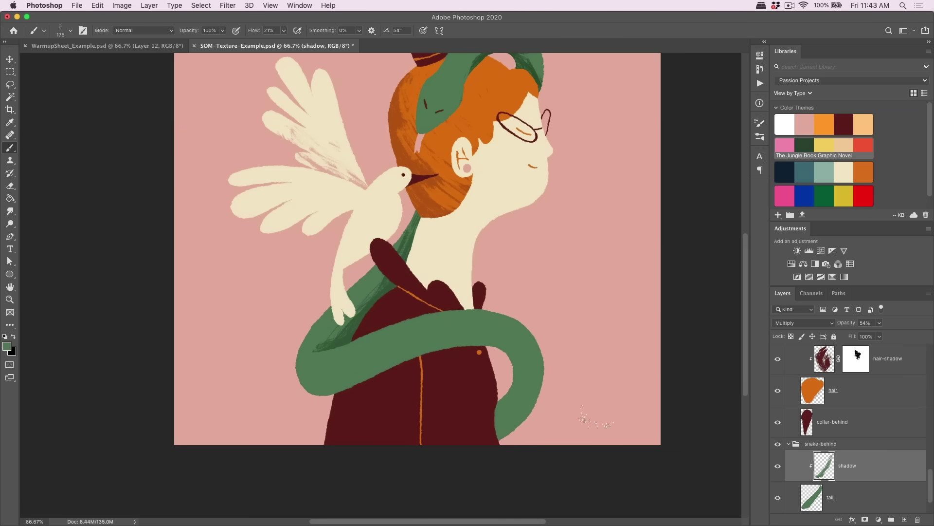
pyautogui.moveTo(880, 322); pyautogui.dragTo(884, 336)
# Step: Add a new layer above the snake's bottom layer and clip it to that layer
pyautogui.press('v')
pyautogui.rightClick(502, 326)
pyautogui.click(523, 350)
pyautogui.click(870, 444)
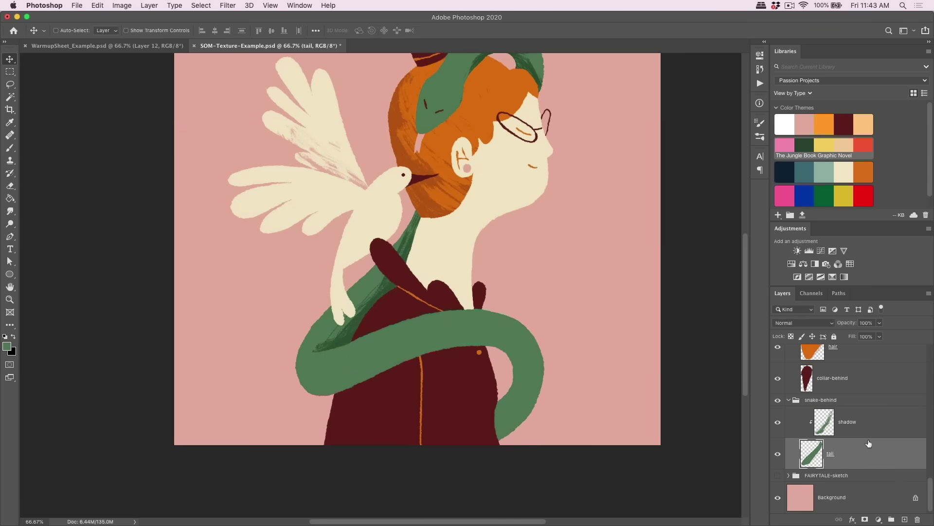
pyautogui.rightClick(519, 346)
pyautogui.click(874, 447)
pyautogui.click(904, 519)
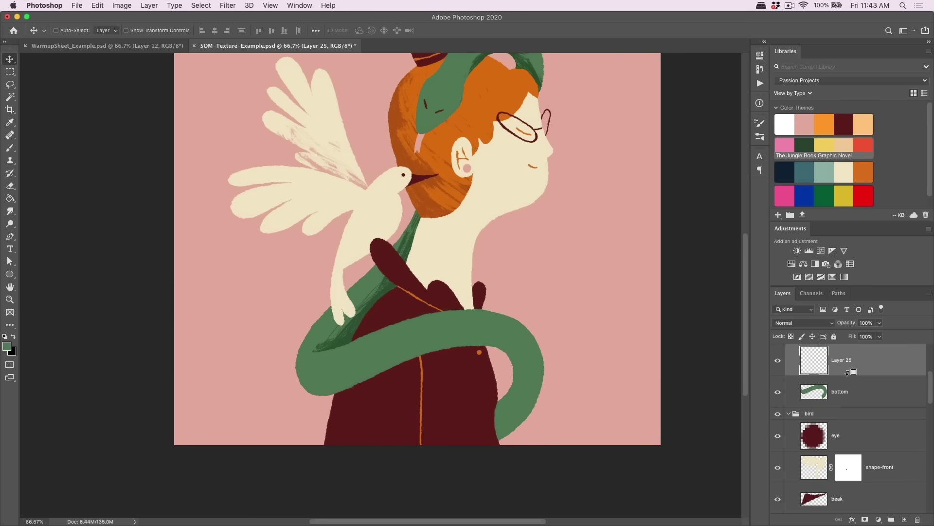
pyautogui.keyDown('alt'); pyautogui.click(851, 376); pyautogui.keyUp('alt')
# Step: Set the clipped layer to Multiply and paint a textured shadow along the inner edge of the snake's lower coil
pyautogui.press('b')
pyautogui.click(804, 322)
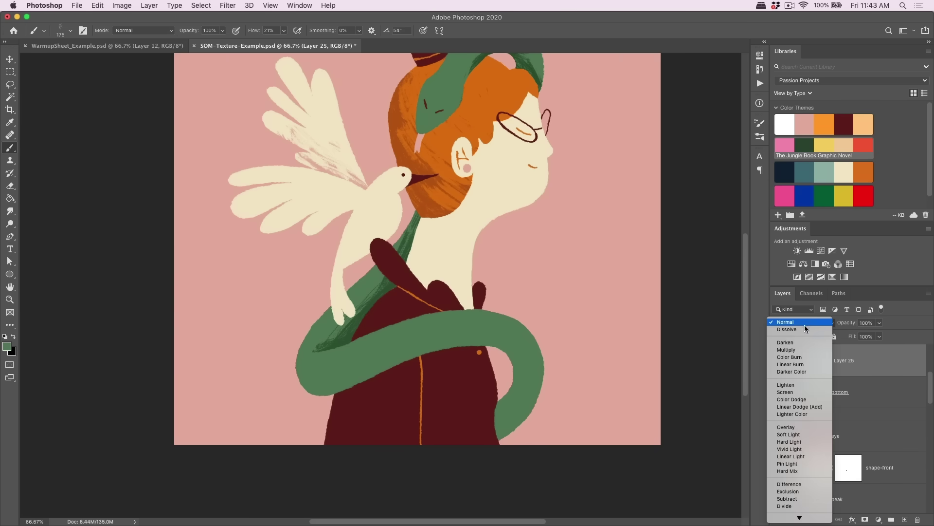
pyautogui.click(801, 351)
pyautogui.moveTo(504, 416)
pyautogui.mouseDown()
pyautogui.moveTo(493, 336)
pyautogui.moveTo(509, 366)
pyautogui.moveTo(504, 378)
pyautogui.moveTo(469, 334)
pyautogui.moveTo(506, 385)
pyautogui.moveTo(481, 363)
pyautogui.moveTo(485, 333)
pyautogui.moveTo(503, 404)
pyautogui.moveTo(498, 385)
pyautogui.moveTo(477, 452)
pyautogui.moveTo(520, 381)
pyautogui.mouseUp()
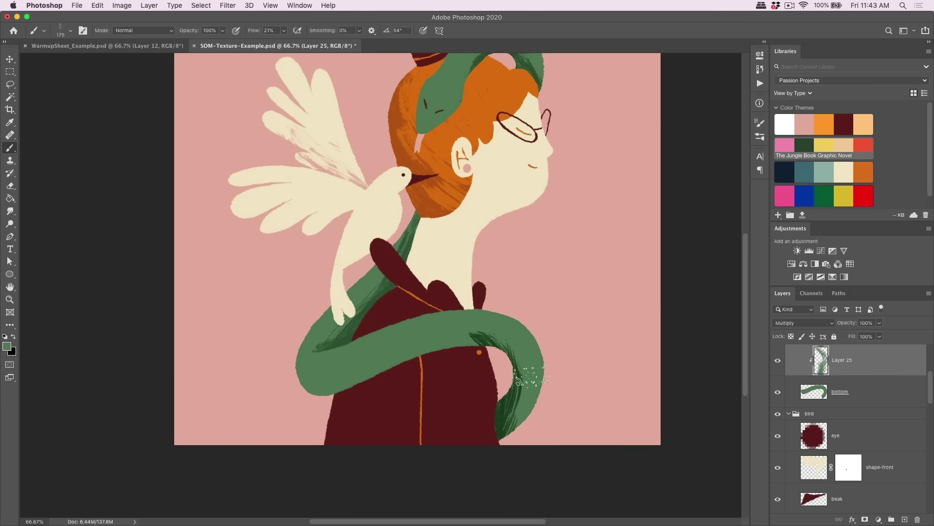
# Step: Mask the lower coil's shading to soften the start of the shadow, and reduce the layer's opacity to 74%
pyautogui.click(865, 520)
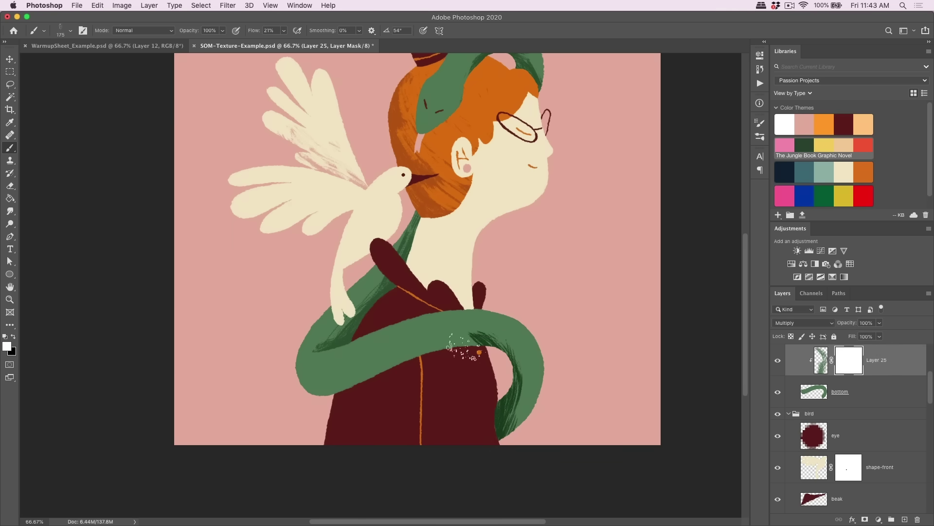
pyautogui.press('d')
pyautogui.moveTo(484, 345)
pyautogui.mouseDown()
pyautogui.moveTo(476, 347)
pyautogui.moveTo(479, 419)
pyautogui.moveTo(491, 401)
pyautogui.moveTo(483, 465)
pyautogui.mouseUp()
pyautogui.press('super+z')
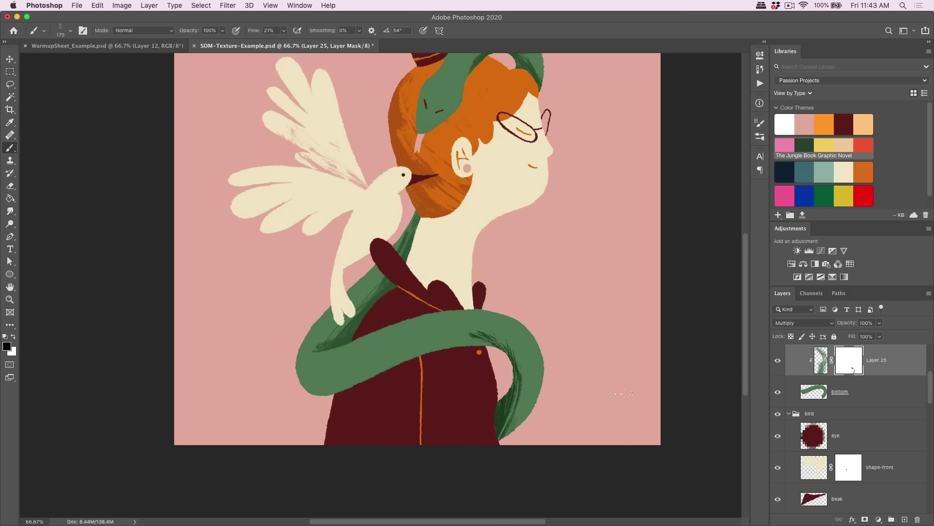
pyautogui.moveTo(880, 323); pyautogui.dragTo(871, 333)
pyautogui.press('super+minus')
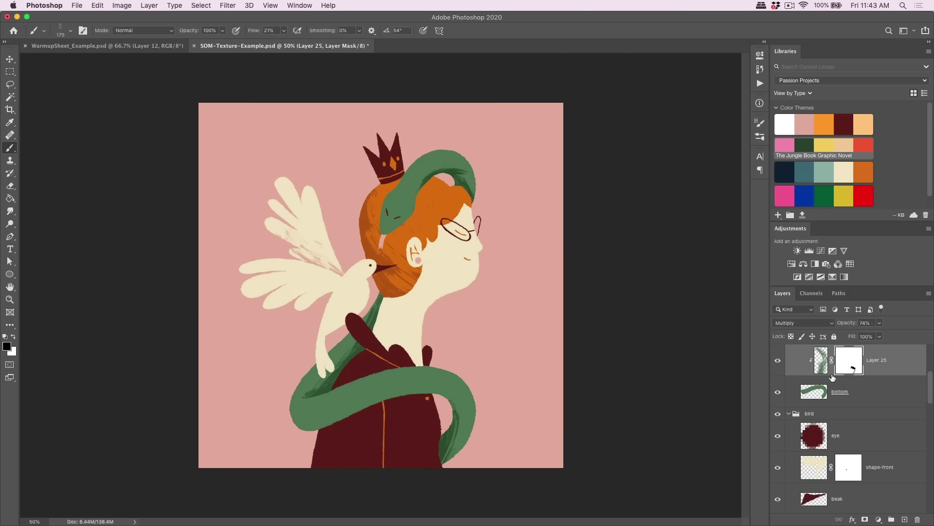
# Step: Rename the clipped shading layer above bottom as shadow
pyautogui.click(866, 395)
pyautogui.doubleClick(875, 365)
pyautogui.write('shadow')
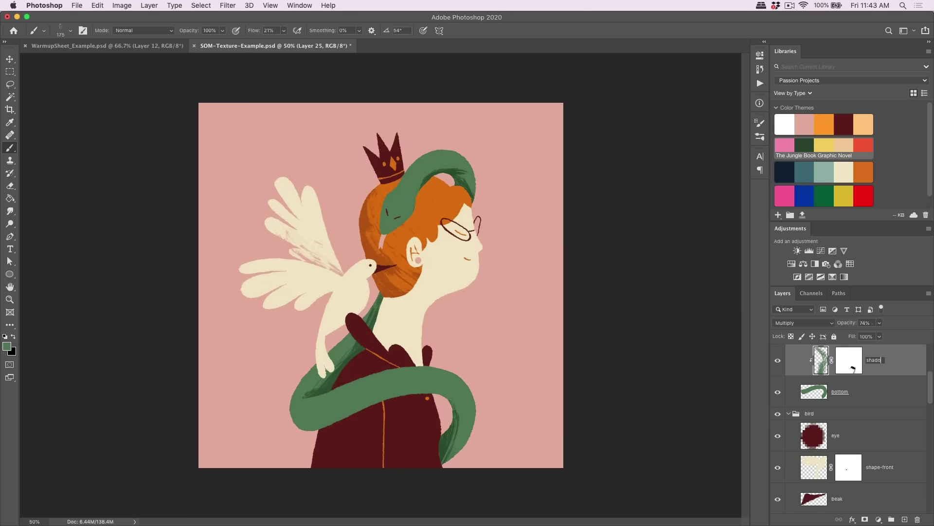
pyautogui.press('Return')
# Step: Add a clipped layer between bottom and its shadow, sample the snake's green, and set the layer to Screen
pyautogui.hotkey('alt', '[')
pyautogui.press('super+shift+alt+n')
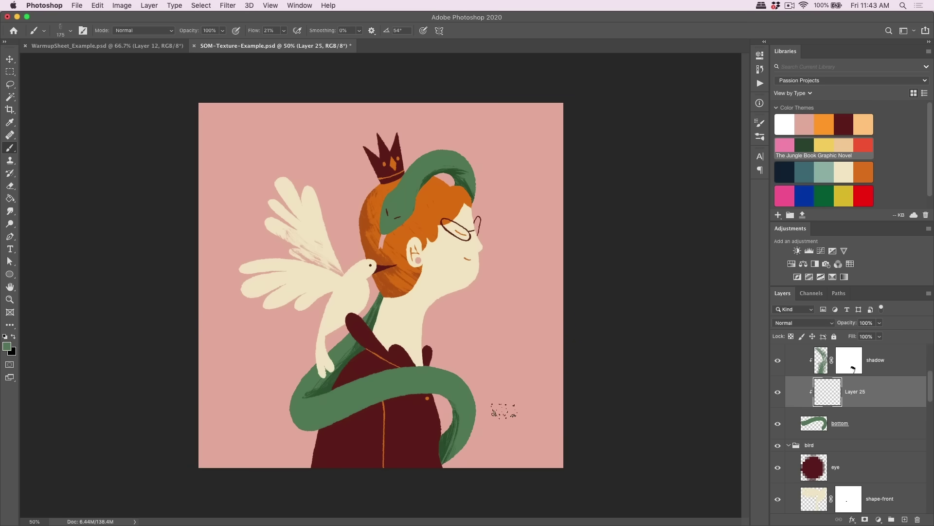
pyautogui.press('i')
pyautogui.click(448, 381)
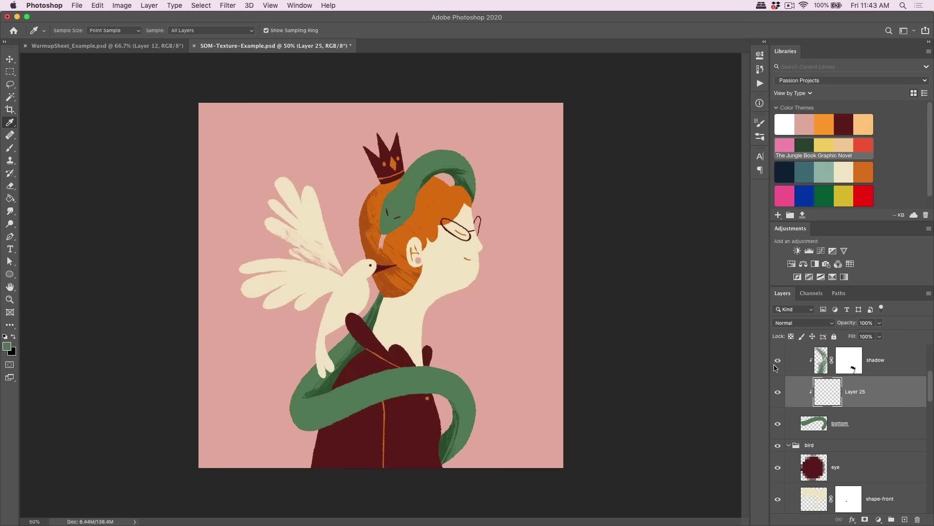
pyautogui.click(791, 325)
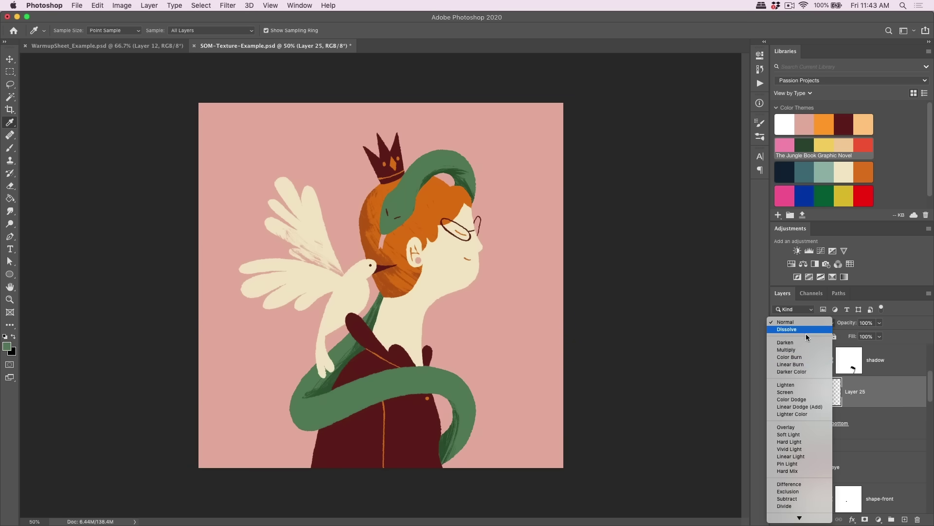
pyautogui.click(812, 391)
# Step: Brush light textured highlights along the upper edge of the snake's lower coil
pyautogui.press('b')
pyautogui.moveTo(384, 371)
pyautogui.mouseDown()
pyautogui.moveTo(448, 370)
pyautogui.moveTo(477, 397)
pyautogui.mouseUp()
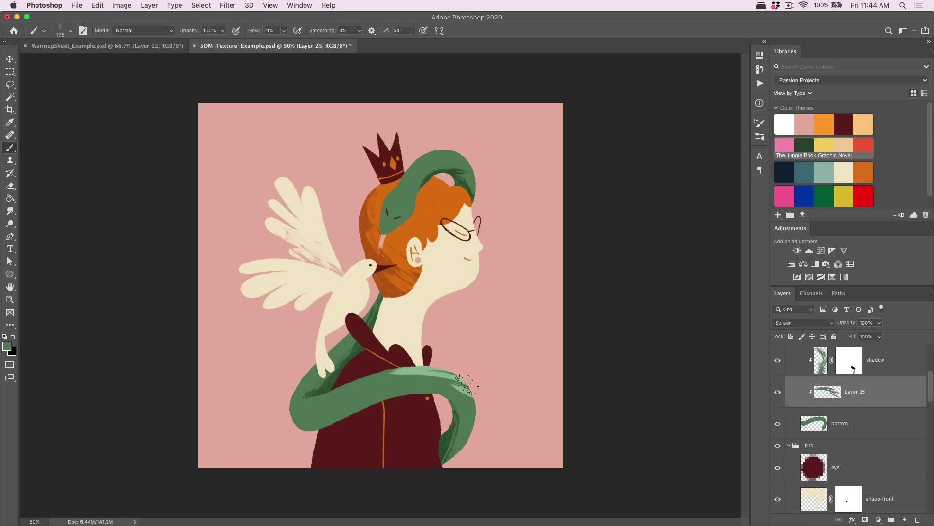
pyautogui.moveTo(417, 372)
pyautogui.mouseDown()
pyautogui.moveTo(361, 389)
pyautogui.moveTo(453, 385)
pyautogui.mouseUp()
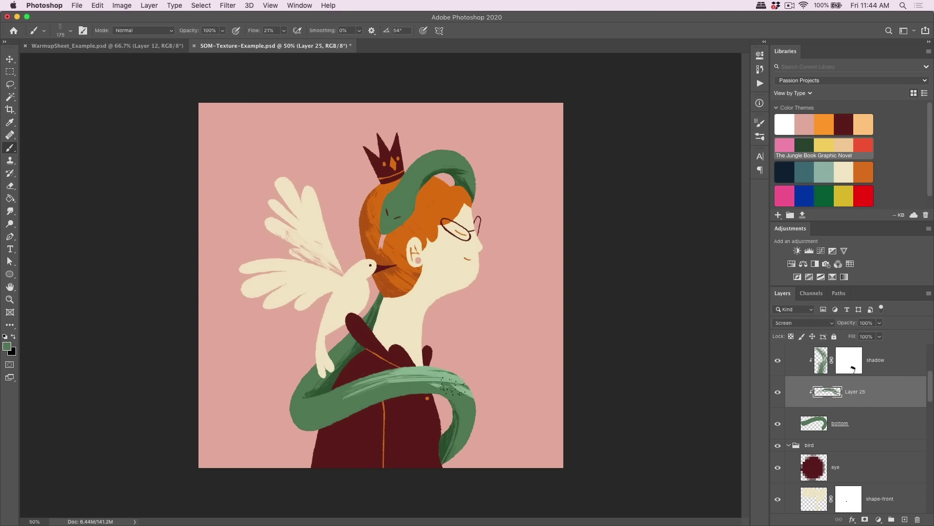
# Step: Add a layer mask to the coil's highlight, brush away the excess, and lower the layer's opacity to 45%
pyautogui.click(863, 520)
pyautogui.moveTo(352, 394)
pyautogui.mouseDown()
pyautogui.moveTo(384, 380)
pyautogui.moveTo(455, 390)
pyautogui.mouseUp()
pyautogui.moveTo(399, 371)
pyautogui.mouseDown()
pyautogui.moveTo(449, 385)
pyautogui.moveTo(480, 409)
pyautogui.mouseUp()
pyautogui.click(879, 323)
pyautogui.moveTo(864, 335); pyautogui.dragTo(860, 335)
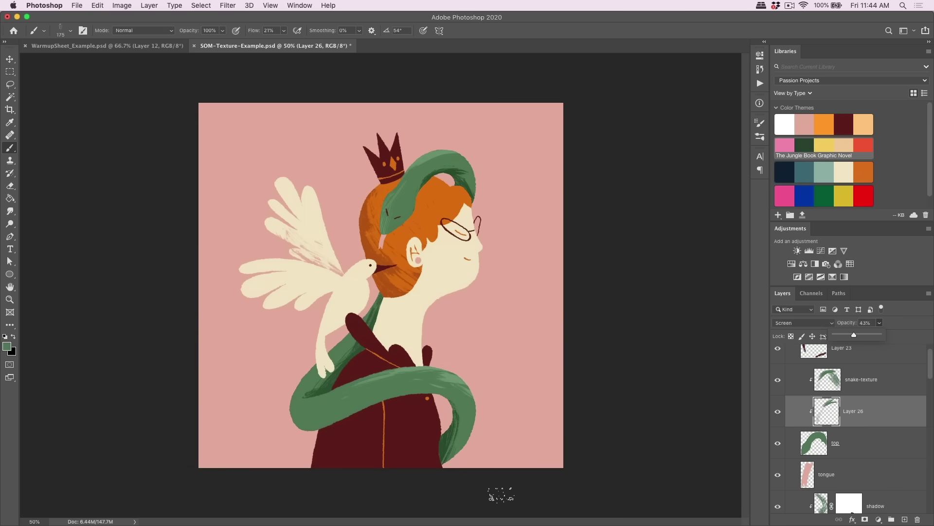
# Step: Add a new layer clipped to the bird's shape-front layer and name it wing-texture
pyautogui.press('super+equal')
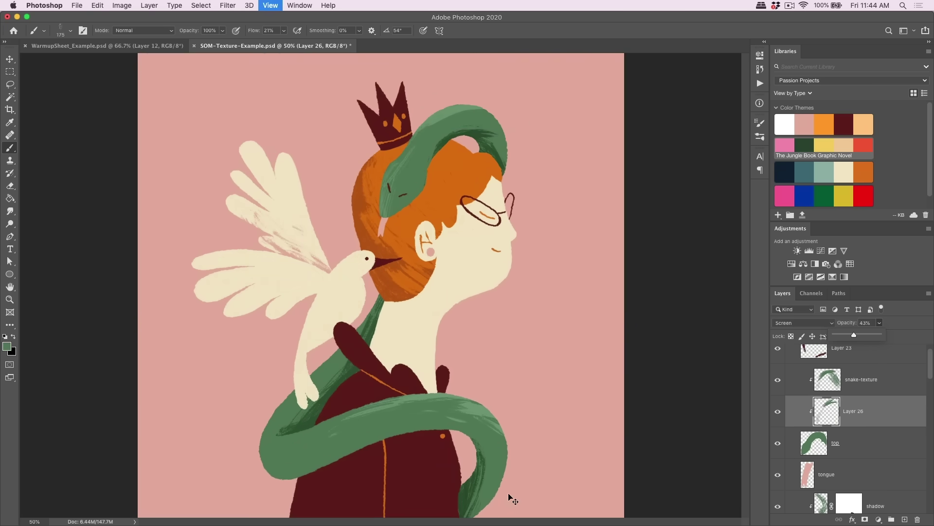
pyautogui.press('h')
pyautogui.moveTo(502, 496); pyautogui.dragTo(605, 405)
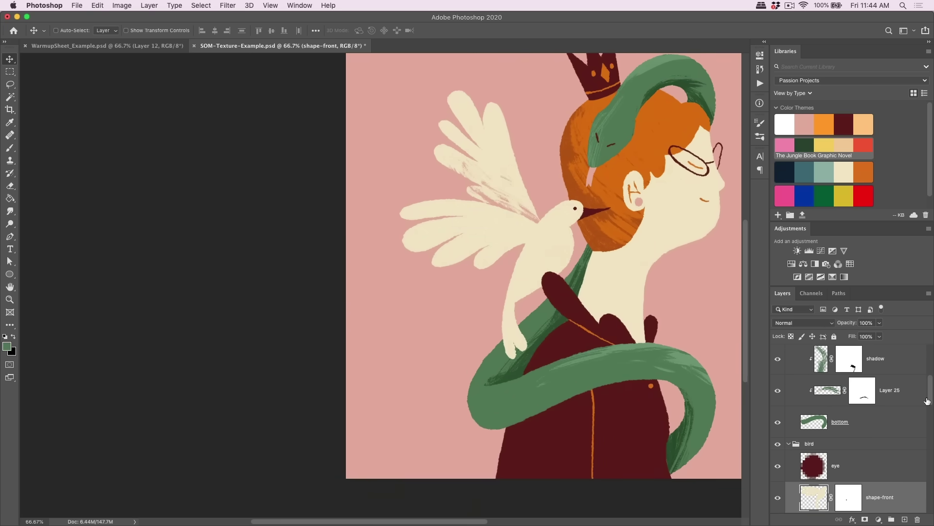
pyautogui.scroll(-3, 927, 400)
pyautogui.click(904, 520)
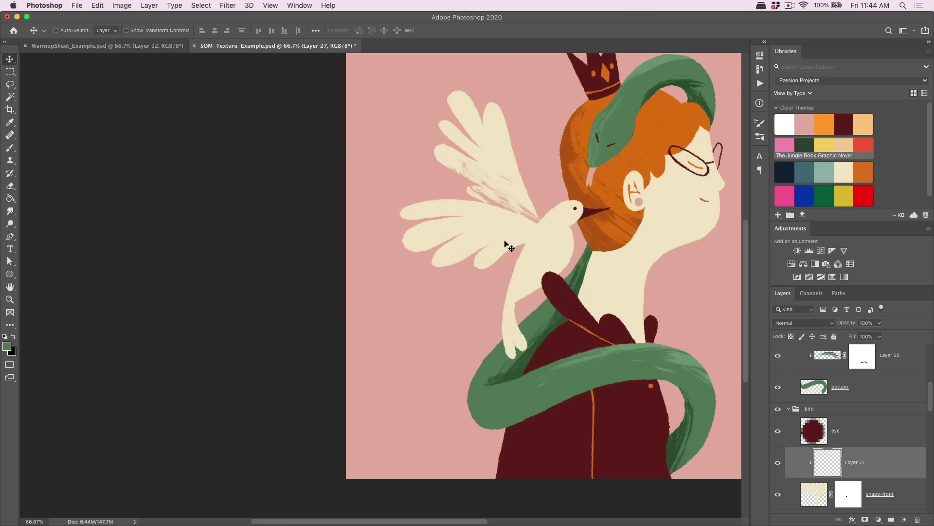
pyautogui.doubleClick(845, 462)
pyautogui.write('wing-texture')
pyautogui.press('Return')
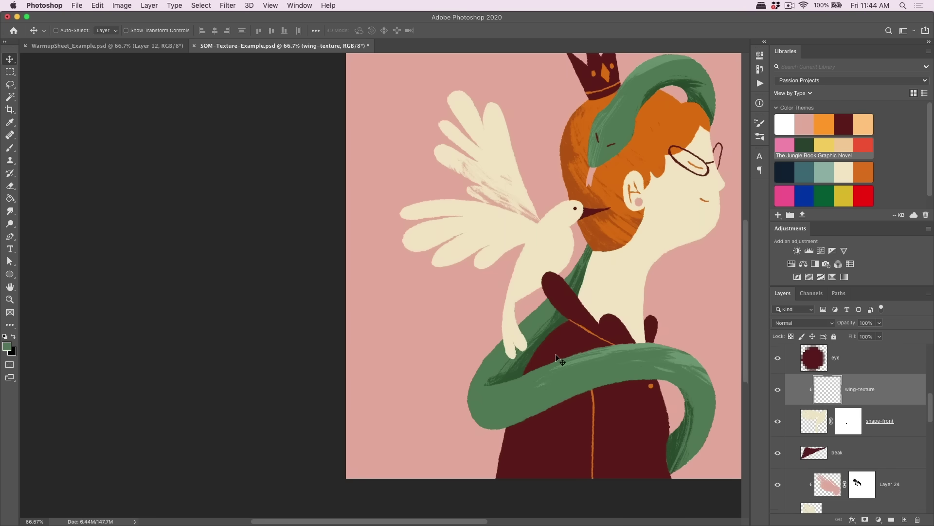
# Step: Lasso a selection around the lowest feather of the bird's front wing, following the feather's upper edge
pyautogui.press('l')
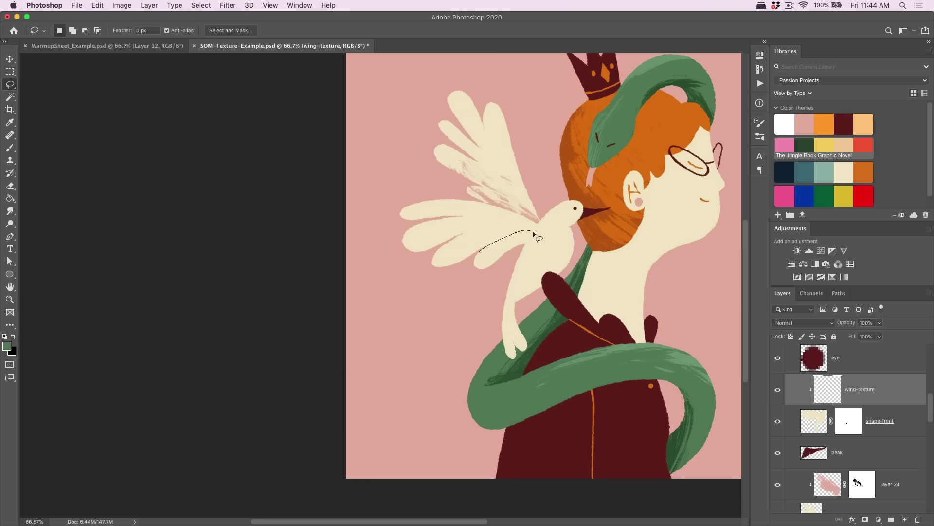
pyautogui.moveTo(528, 242)
pyautogui.mouseDown()
pyautogui.moveTo(509, 256)
pyautogui.moveTo(481, 253)
pyautogui.mouseUp()
pyautogui.press('super+d')
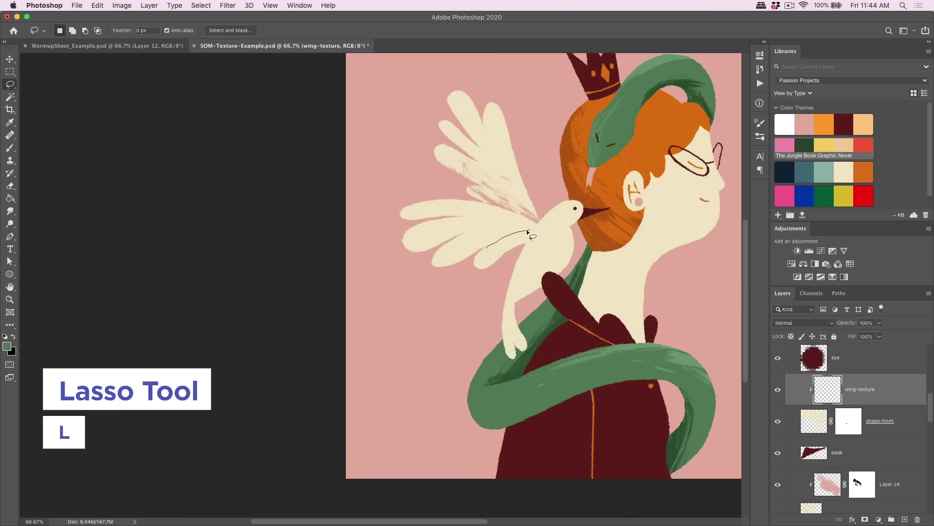
pyautogui.moveTo(528, 230); pyautogui.dragTo(536, 243)
pyautogui.moveTo(462, 277); pyautogui.dragTo(461, 275)
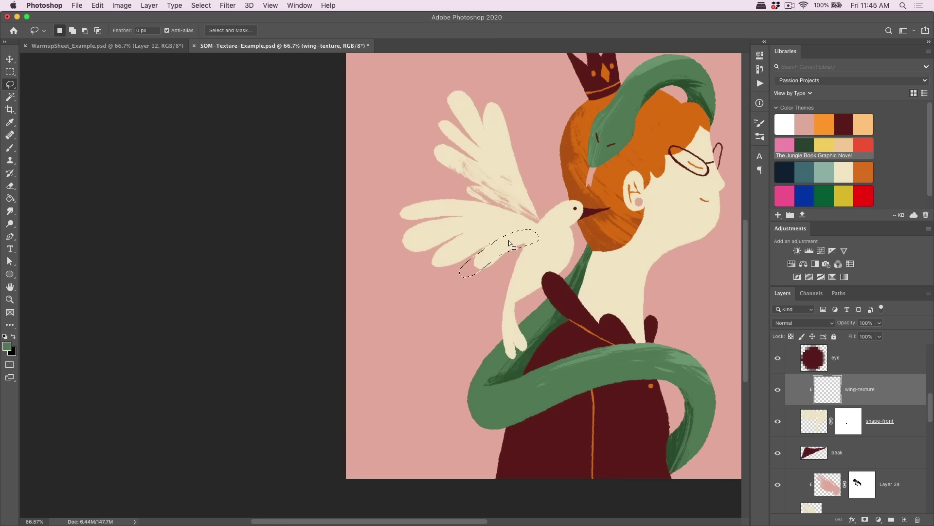
pyautogui.moveTo(538, 253); pyautogui.dragTo(486, 249)
# Step: Sample the background pink, brush texture inside the feather selection, and deselect it
pyautogui.press('i')
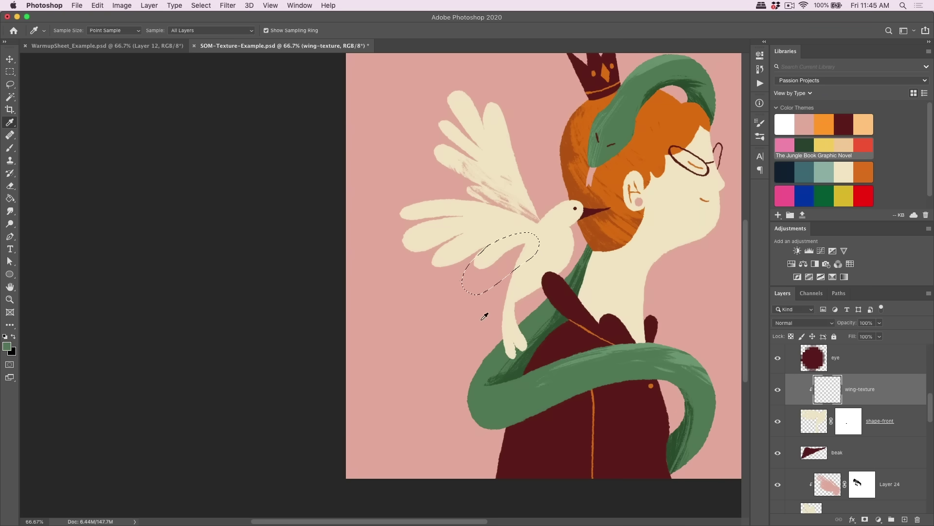
pyautogui.click(487, 314)
pyautogui.press('b')
pyautogui.moveTo(486, 250); pyautogui.dragTo(512, 234)
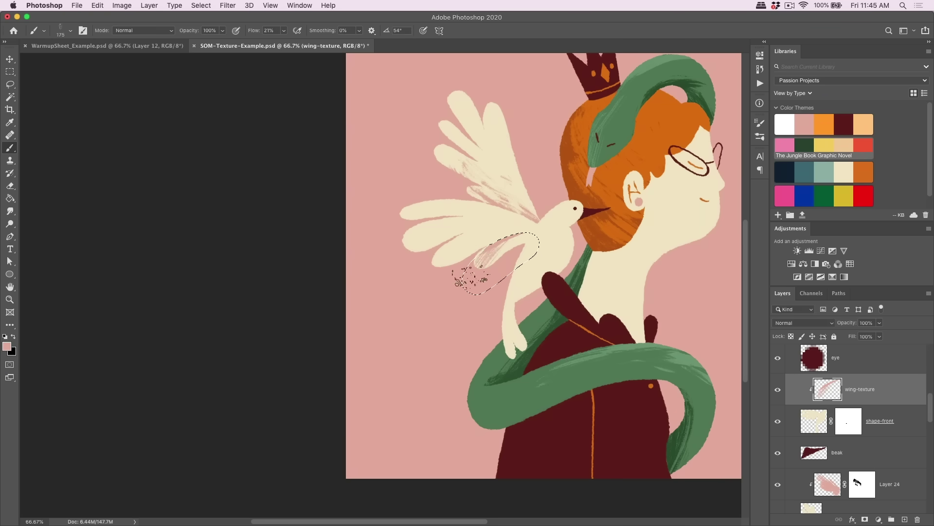
pyautogui.hotkey('ctrl', 'd')
# Step: Nudge the feather texture slightly and add matching pink texture to the neighbouring front-wing feather, erasing the excess
pyautogui.press('v')
pyautogui.moveTo(494, 273); pyautogui.dragTo(492, 275)
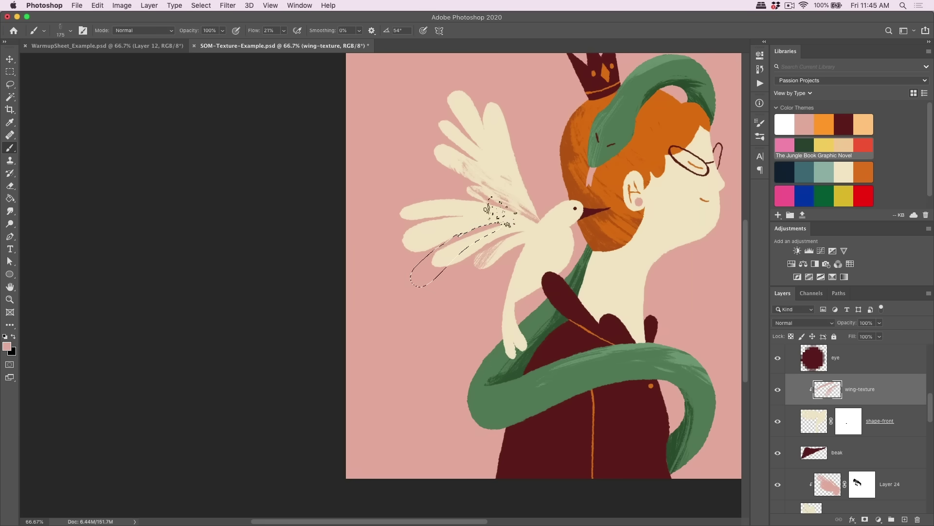
pyautogui.moveTo(497, 214)
pyautogui.mouseDown()
pyautogui.moveTo(422, 267)
pyautogui.moveTo(442, 245)
pyautogui.mouseUp()
pyautogui.hotkey('ctrl', 'd')
pyautogui.press('l')
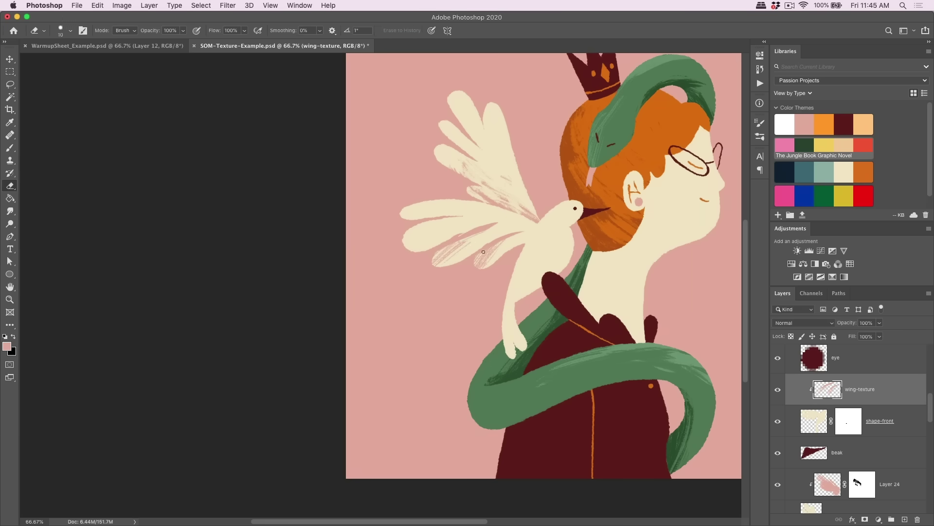
pyautogui.moveTo(391, 248); pyautogui.dragTo(395, 249)
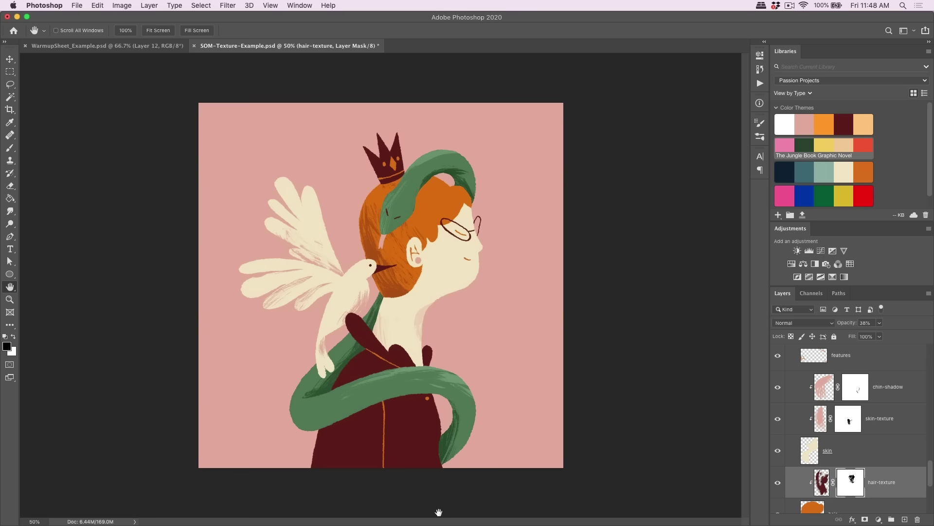
pyautogui.press('super+equal')
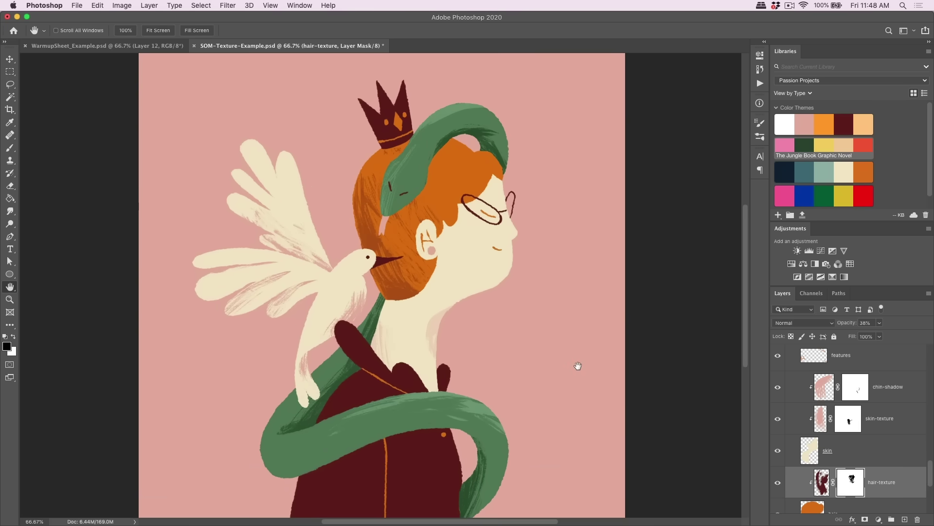
pyautogui.scroll(-3, 588, 355)
pyautogui.hscroll(-2, 588, 355)
pyautogui.press('super+minus')
pyautogui.press('v')
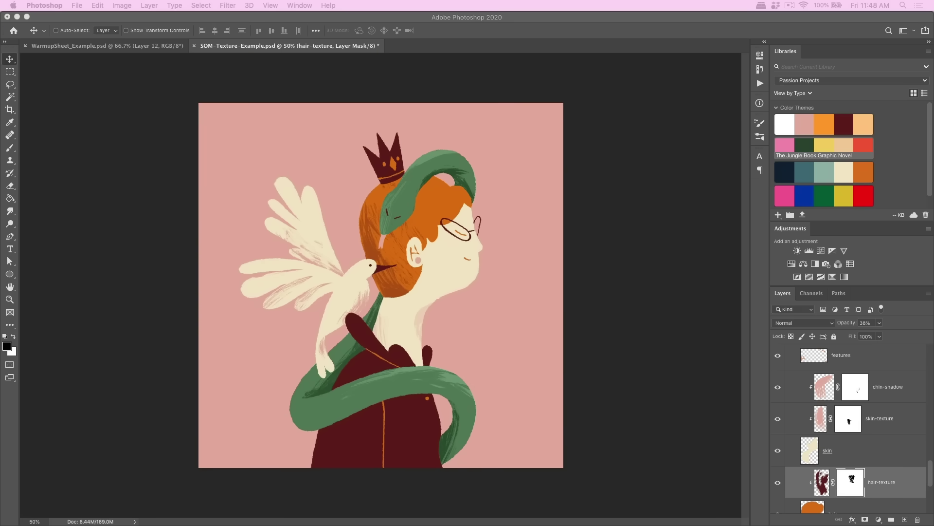
# Step: Add a new layer clipped to the shirt layer
pyautogui.rightClick(410, 410)
pyautogui.click(429, 417)
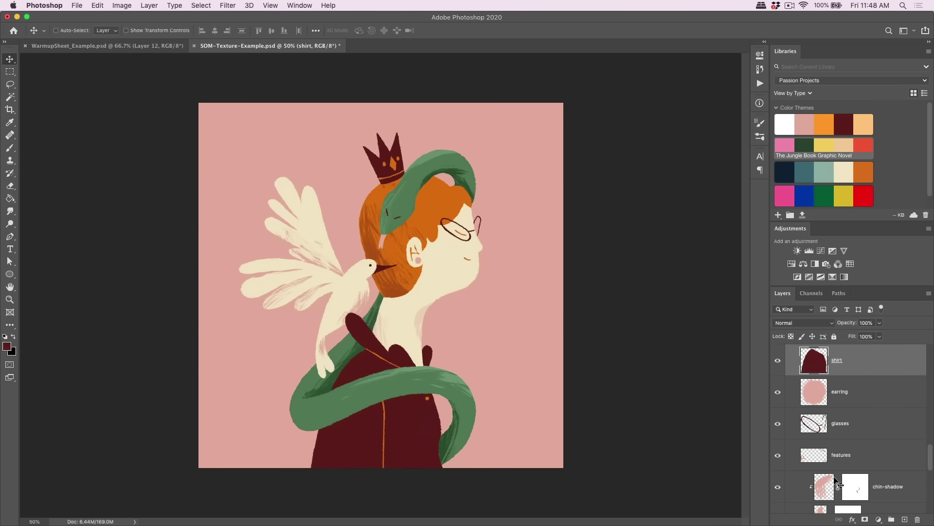
pyautogui.click(904, 519)
pyautogui.press('super+alt+g')
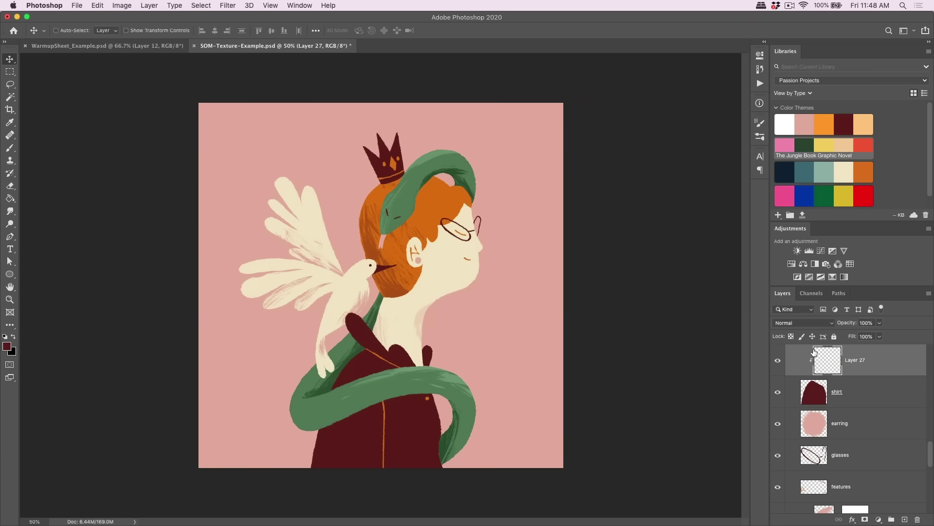
# Step: Choose the Thick Blot inking brush at 10 px and set the new clipped layer's blend mode to Multiply
pyautogui.press('b')
pyautogui.click(70, 30)
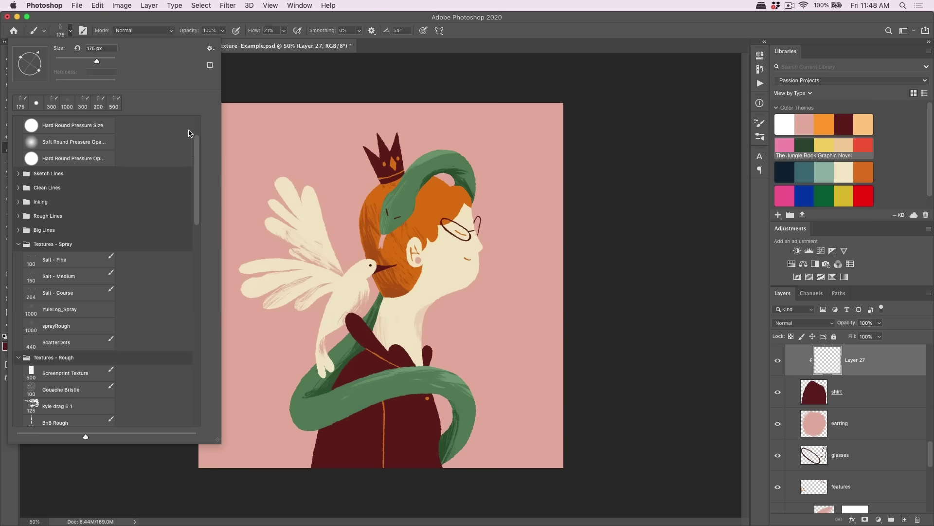
pyautogui.moveTo(197, 195); pyautogui.dragTo(197, 170)
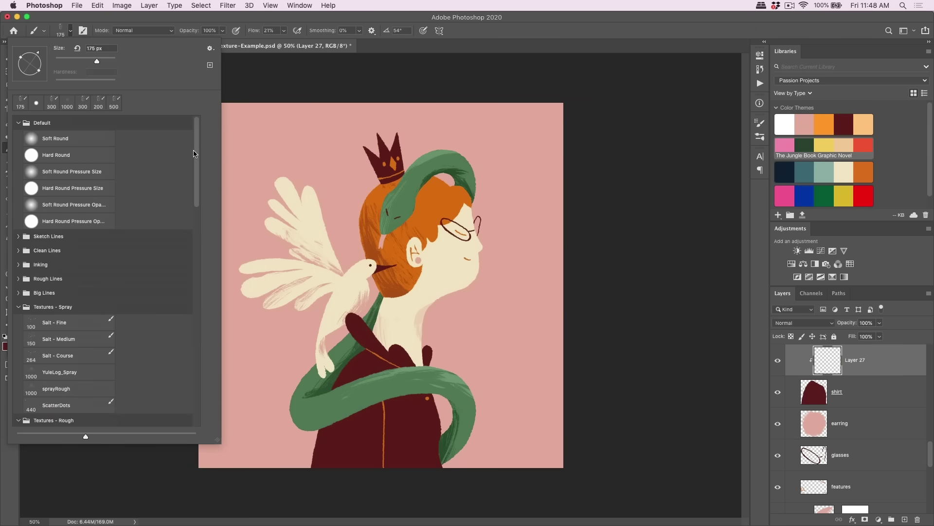
pyautogui.click(16, 264)
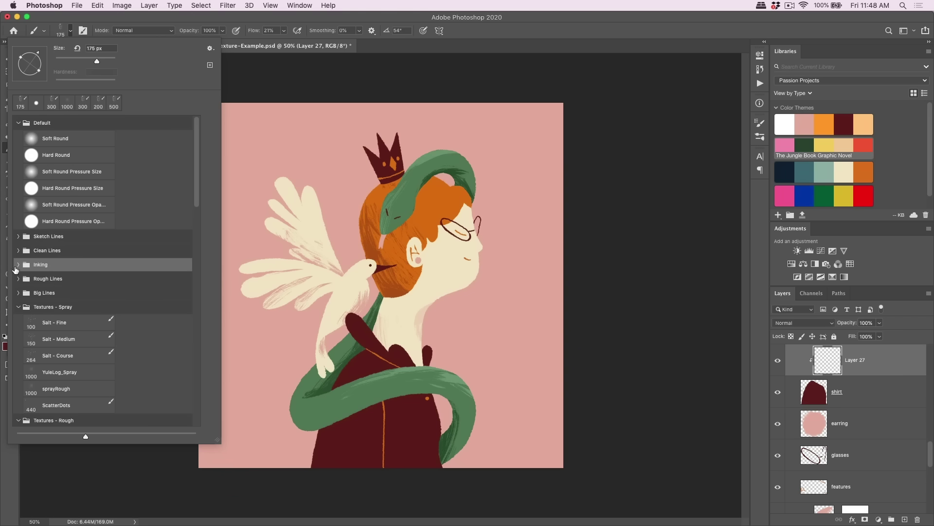
pyautogui.press('Escape')
pyautogui.click(803, 323)
pyautogui.click(789, 349)
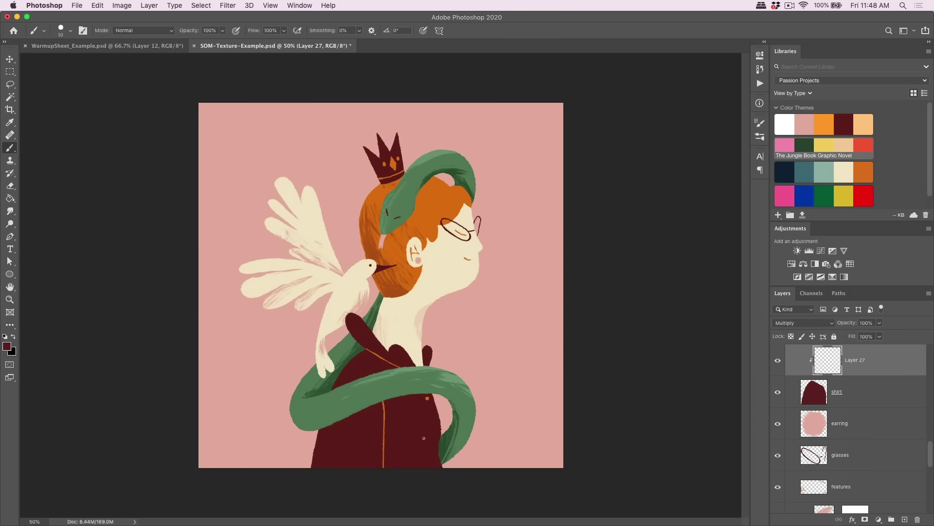
# Step: Sample the shirt's dark red and paint wavy line patterns across the shirt, undoing the stroke that goes wrong
pyautogui.press('i')
pyautogui.press('b')
pyautogui.moveTo(421, 451); pyautogui.dragTo(427, 465)
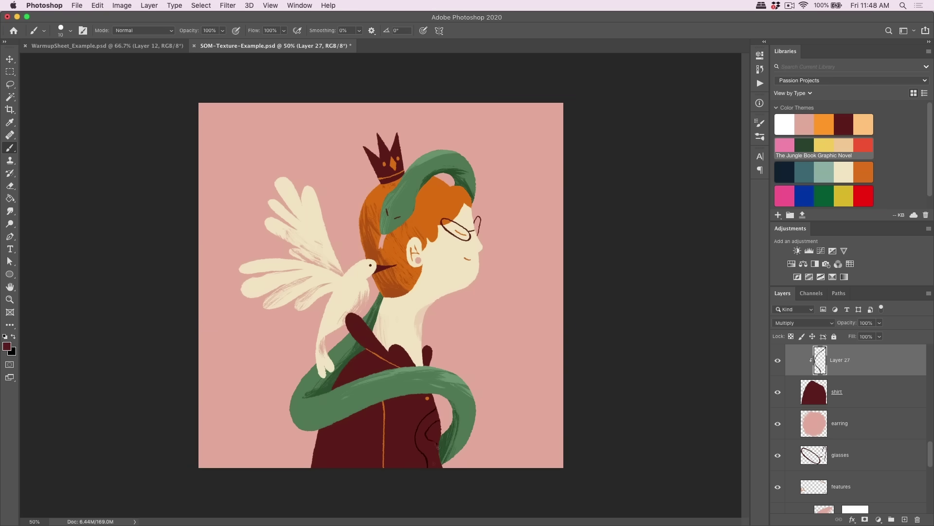
pyautogui.press('super+z')
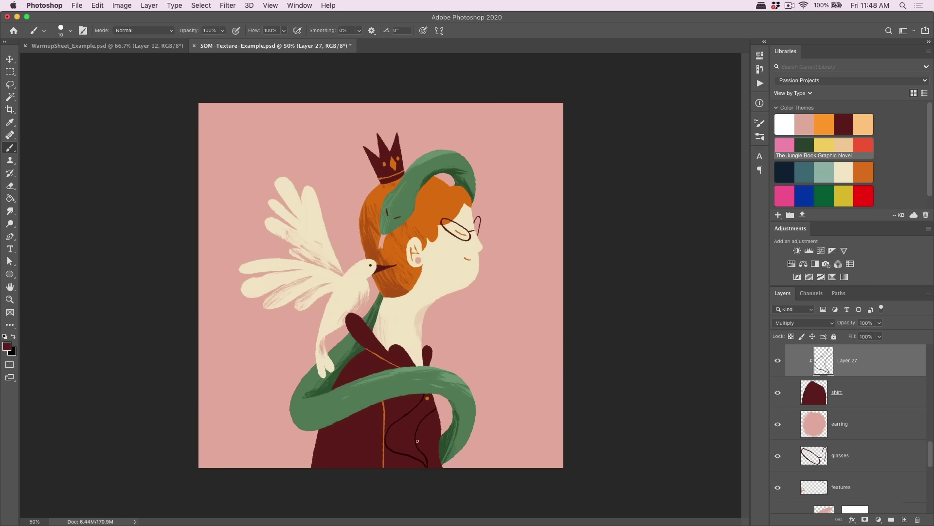
# Step: Reduce the shirt pattern layer's opacity to 15%
pyautogui.click(879, 323)
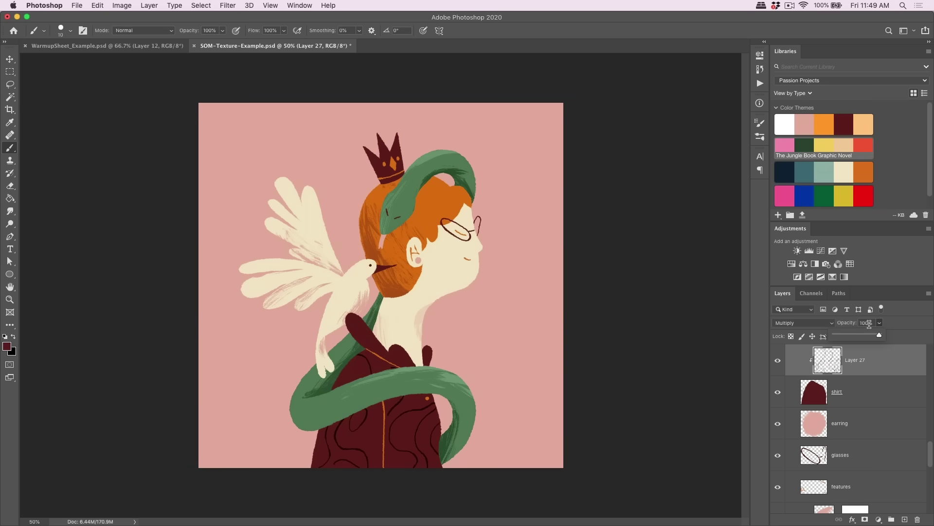
pyautogui.click(868, 323)
pyautogui.write('1')
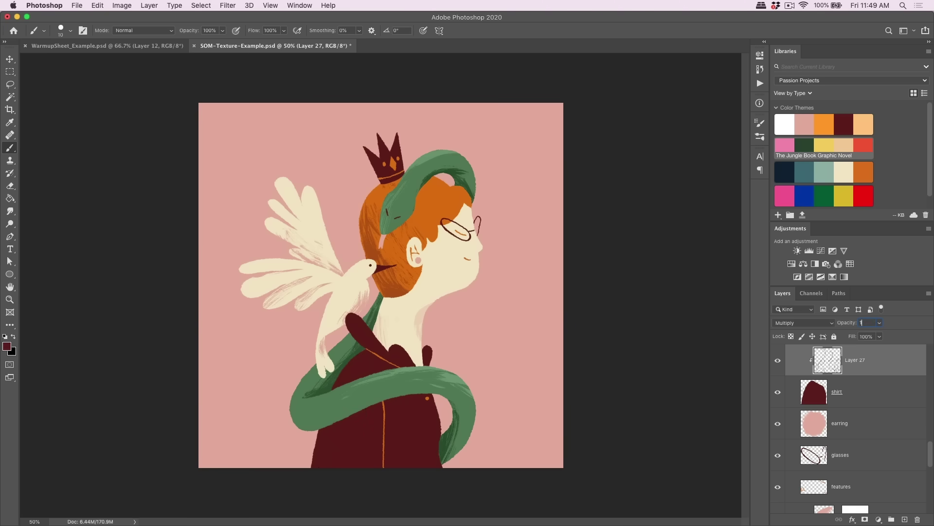
# Step: Examine the subtle line pattern on the shirt up close and within the whole illustration
pyautogui.press('super+plus')
pyautogui.press('super+minus')
pyautogui.press('super+minus')
pyautogui.press('super+plus')
pyautogui.press('space')
pyautogui.press('super+plus')
pyautogui.moveTo(501, 363); pyautogui.dragTo(621, 313)
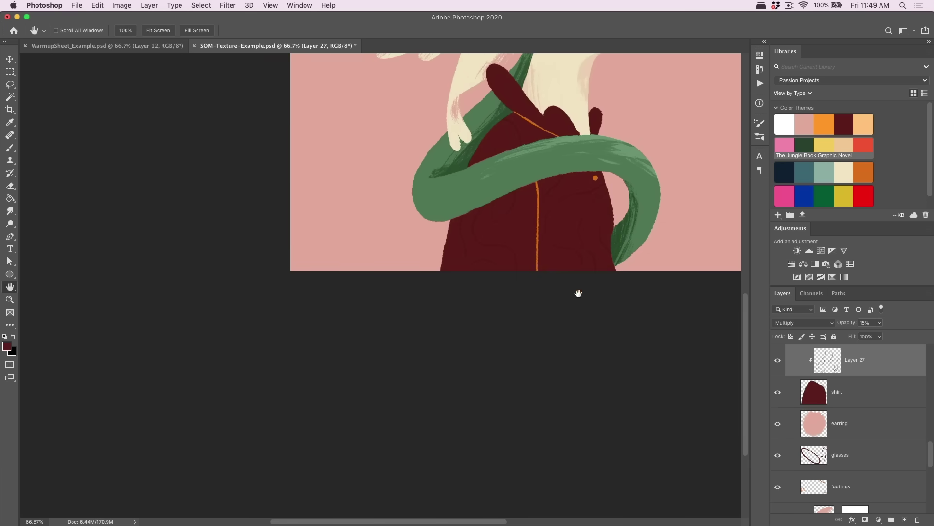
pyautogui.moveTo(500, 235); pyautogui.dragTo(418, 337)
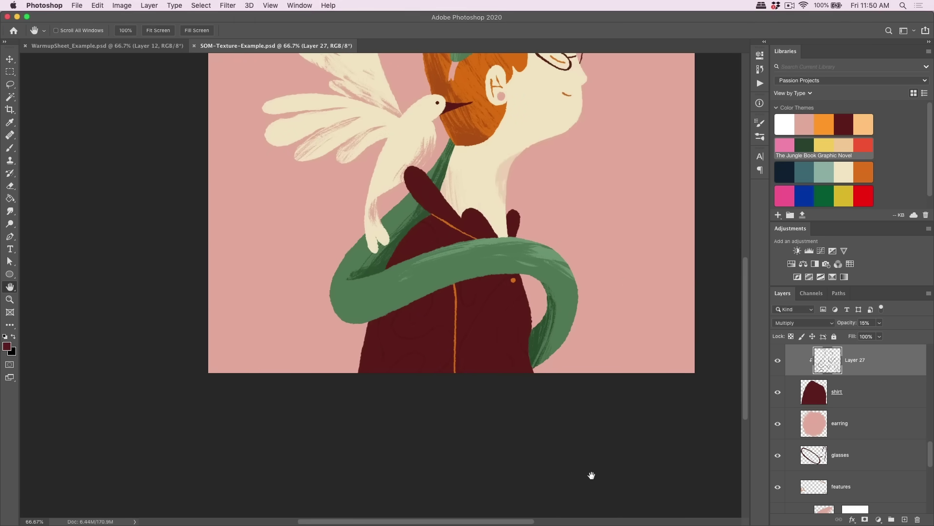
pyautogui.press('super+minus')
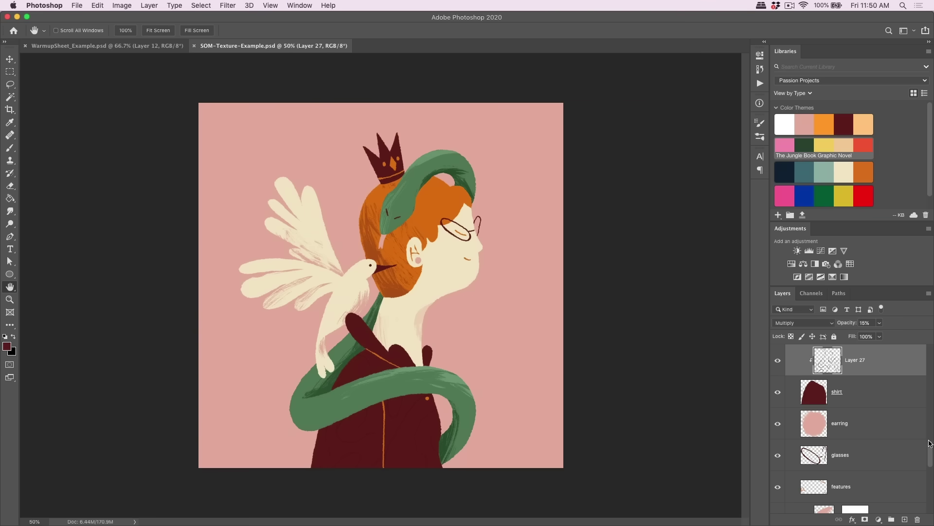
# Step: Collapse the open layer groups, including woman and snake-behind, and select the FAIRYTALE-sketch group
pyautogui.scroll(15, 856, 362)
pyautogui.click(788, 363)
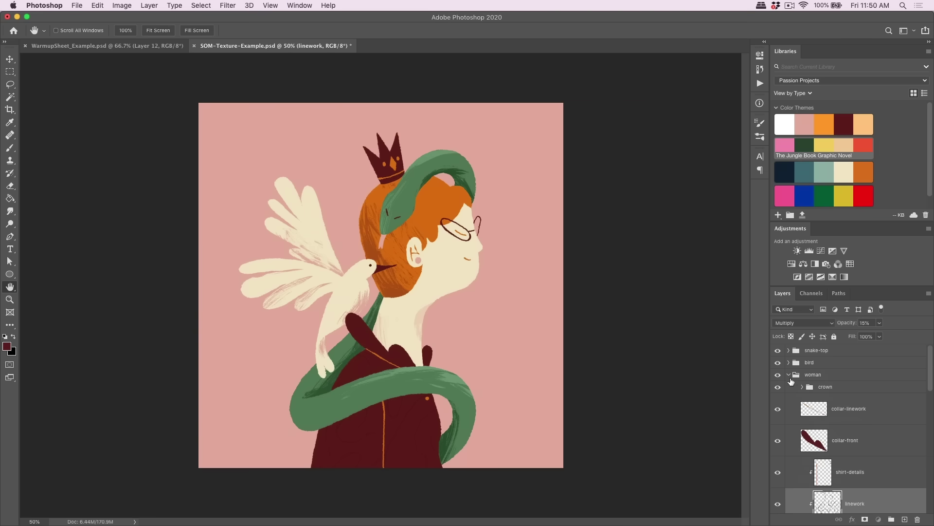
pyautogui.click(789, 375)
pyautogui.click(792, 390)
pyautogui.click(789, 386)
pyautogui.click(827, 399)
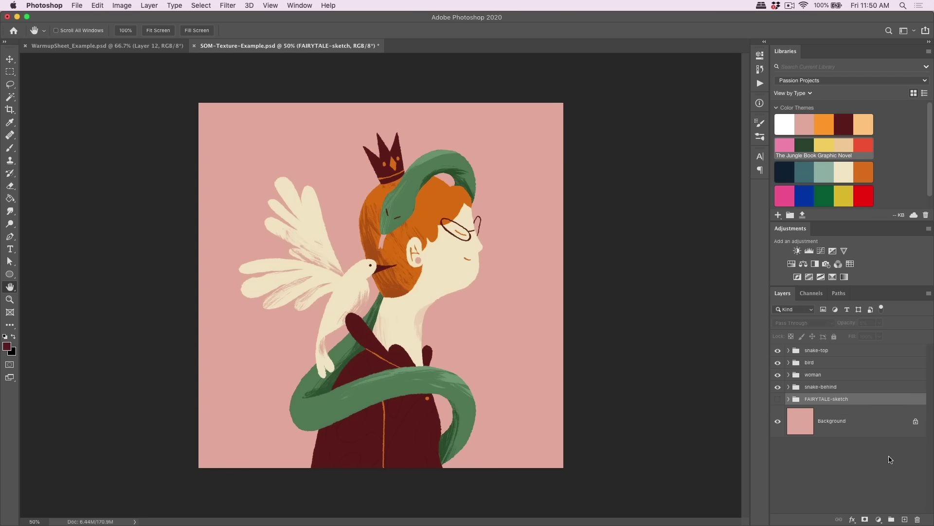
# Step: Add a new layer above the FAIRYTALE-sketch group and place it in a group named bg-texture
pyautogui.click(904, 519)
pyautogui.hotkey('ctrl', 'g')
pyautogui.doubleClick(812, 399)
pyautogui.write('b')
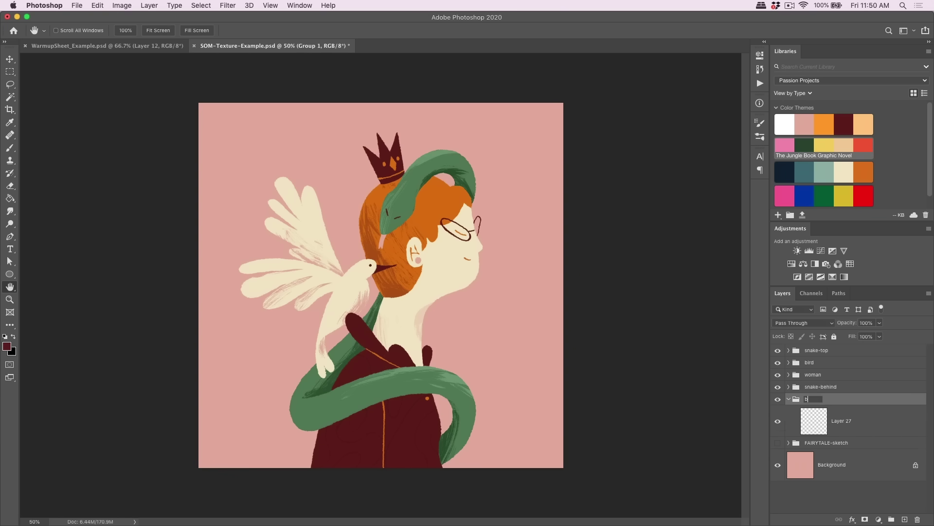
pyautogui.write('g-text')
pyautogui.press('Return')
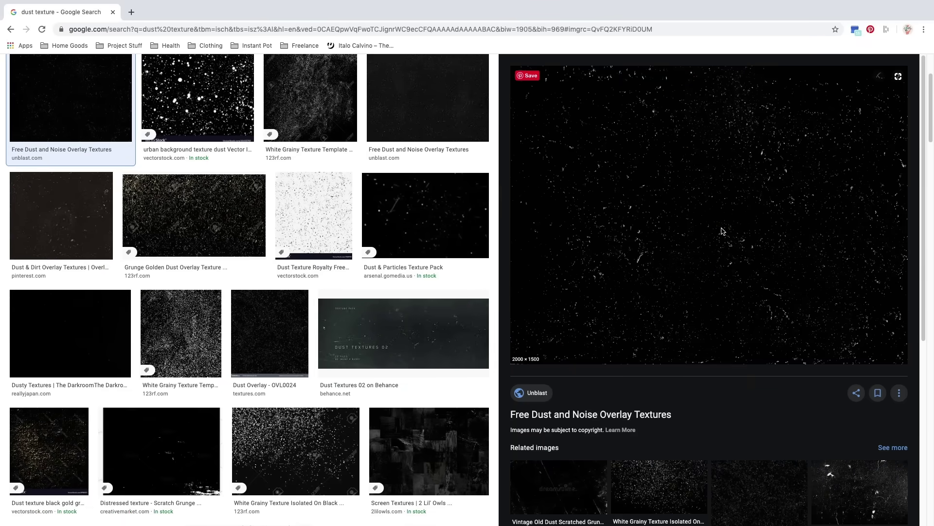
# Step: Copy the Free Dust and Noise Overlay Textures image from Google Images in the browser and paste it into Photoshop's bg-texture group
pyautogui.rightClick(721, 216)
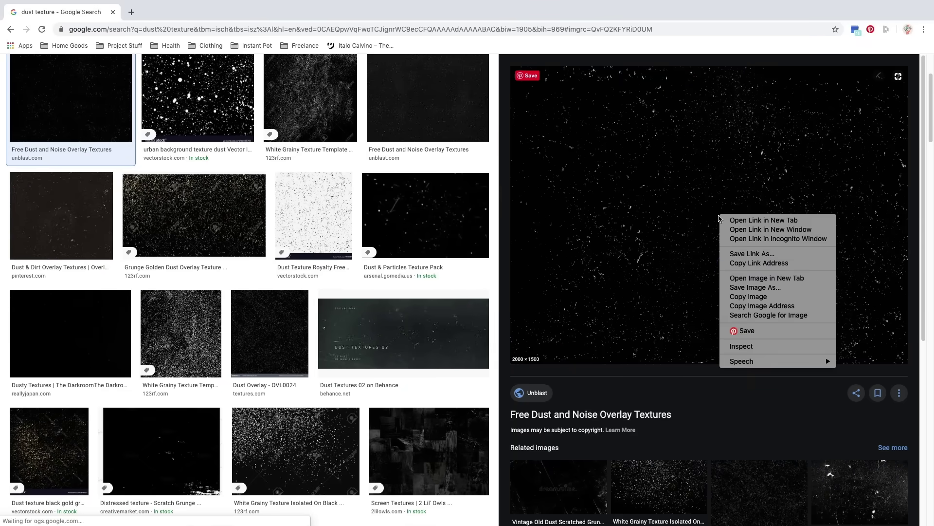
pyautogui.click(749, 297)
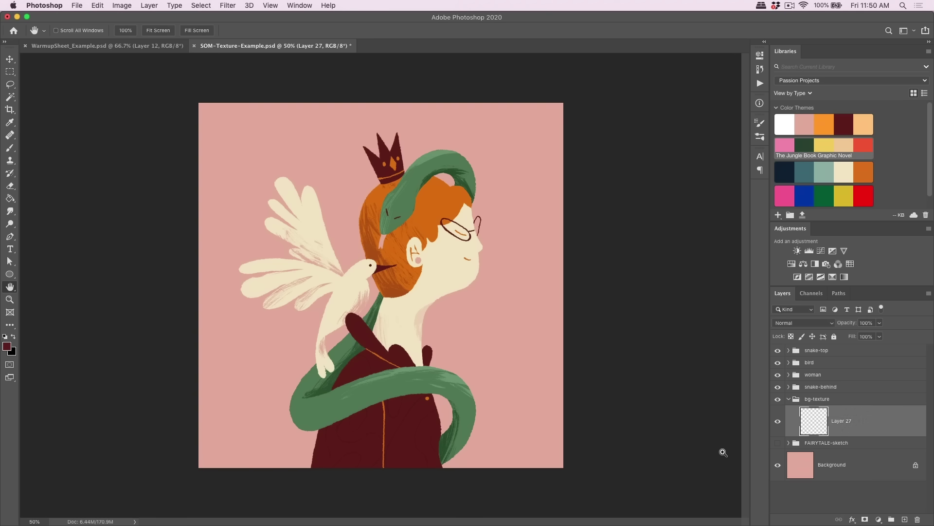
pyautogui.press('super+v')
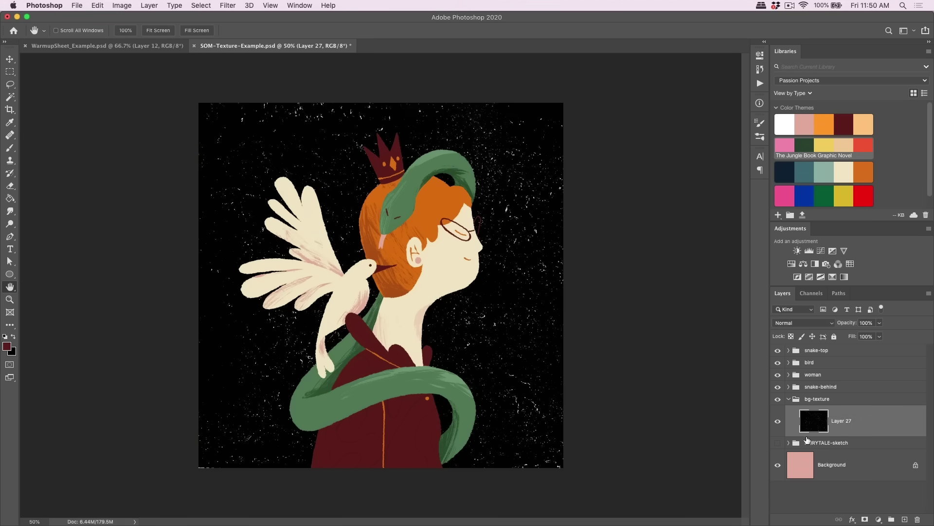
# Step: Invert the pasted dust texture and blend it over the background in Multiply mode at 49% opacity
pyautogui.click(805, 324)
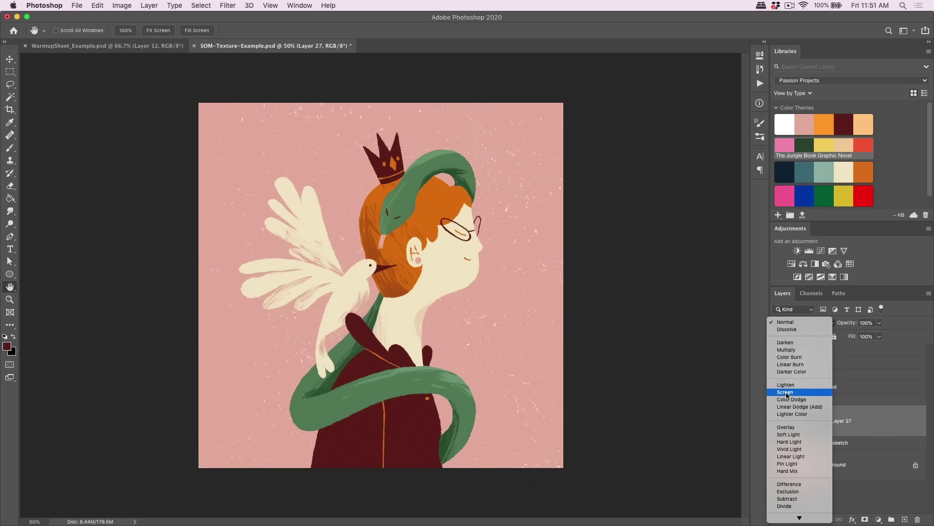
pyautogui.click(787, 323)
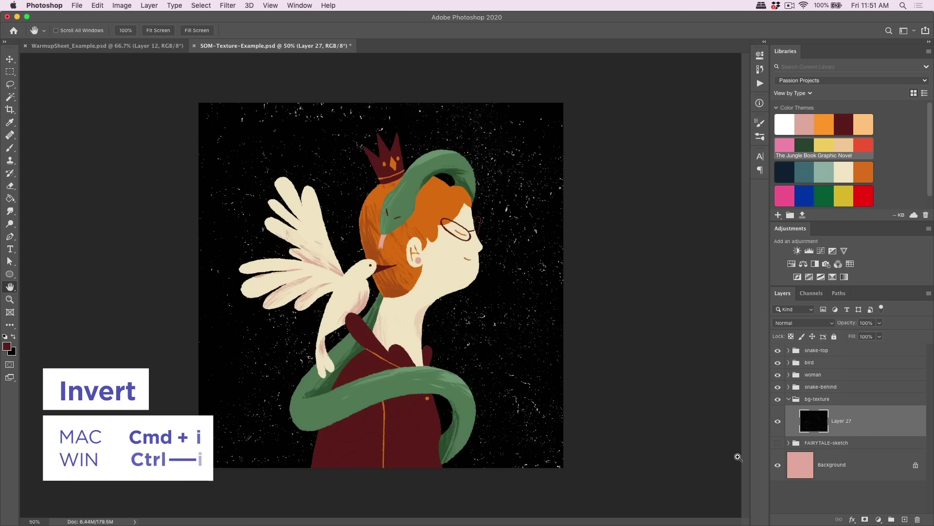
pyautogui.press('super+i')
pyautogui.click(792, 324)
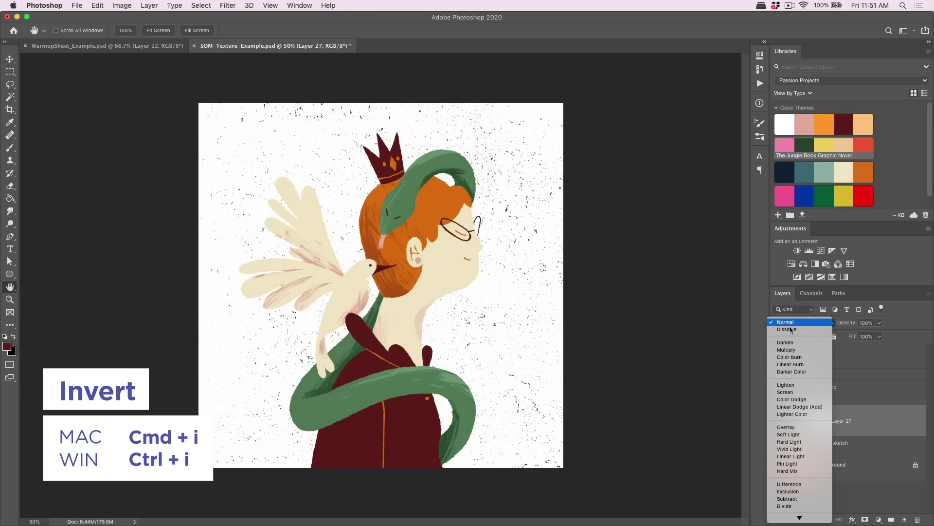
pyautogui.click(792, 351)
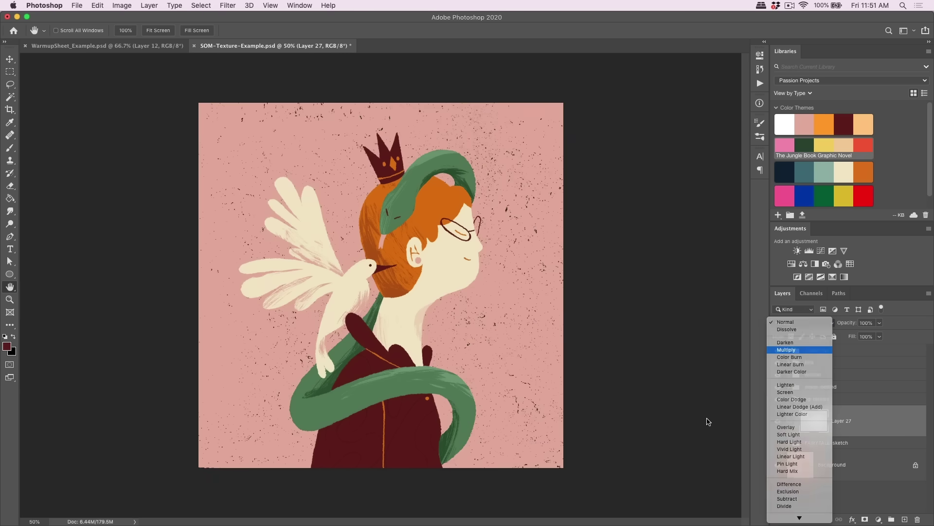
pyautogui.click(708, 419)
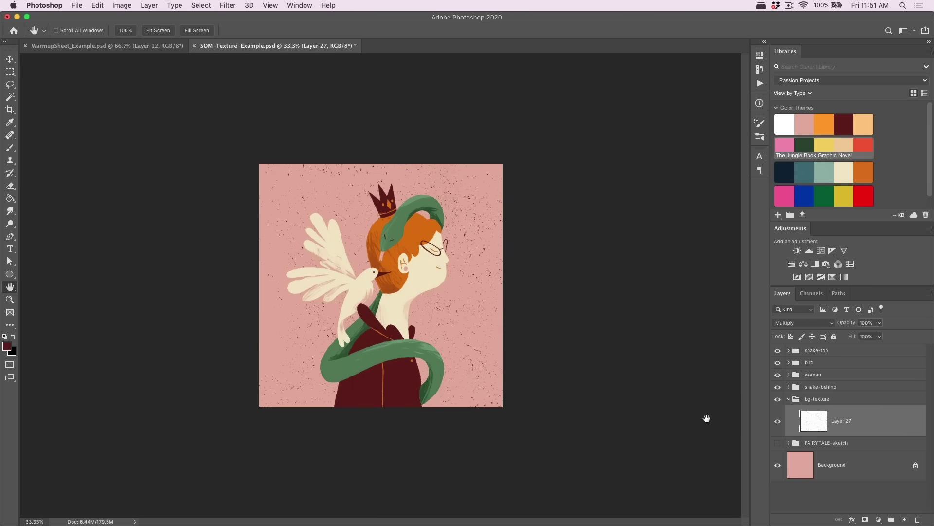
pyautogui.click(879, 322)
pyautogui.moveTo(854, 335); pyautogui.dragTo(856, 334)
# Step: Load a 1000 px spray texture brush and add a layer mask to the dust texture layer
pyautogui.press('b')
pyautogui.click(71, 30)
pyautogui.scroll(3, 121, 181)
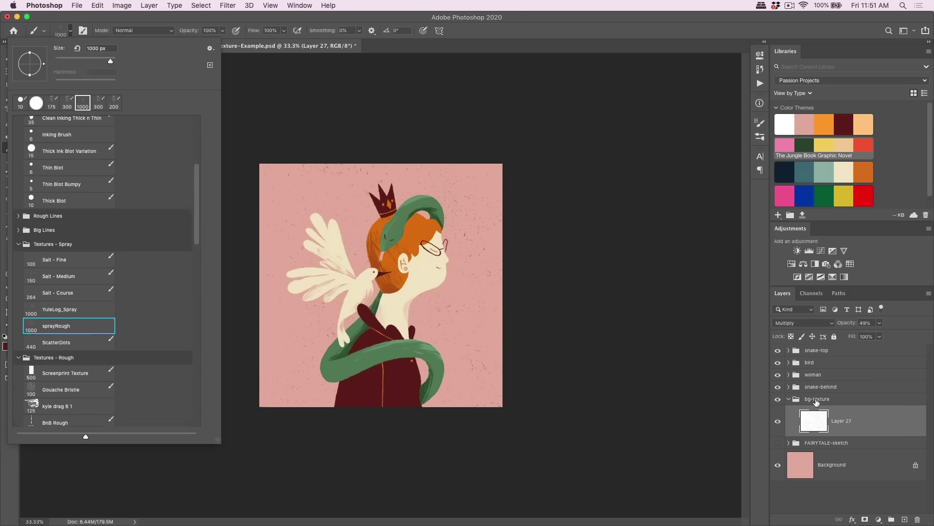
pyautogui.click(837, 421)
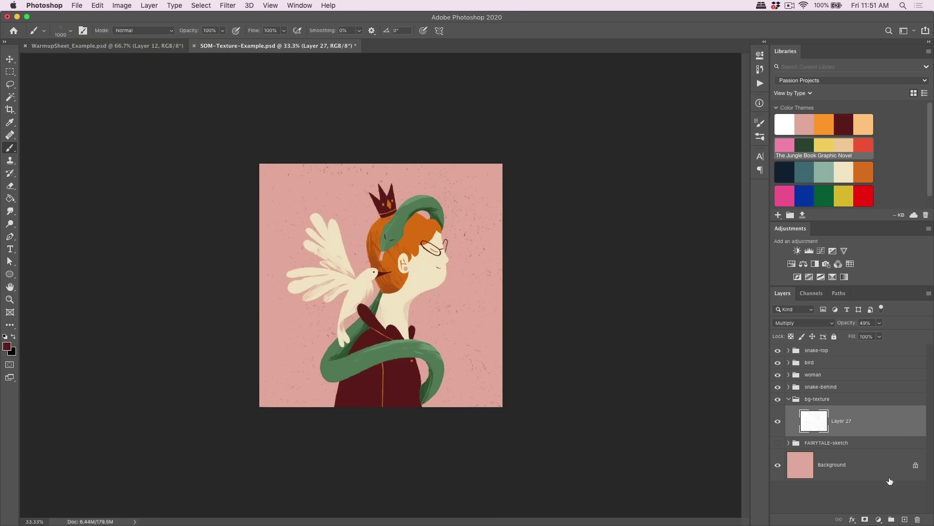
pyautogui.click(865, 518)
# Step: Paint black patches on the dust layer's mask with the spray brush at 1400 px to thin out the background specks
pyautogui.click(463, 218)
pyautogui.press('super+z')
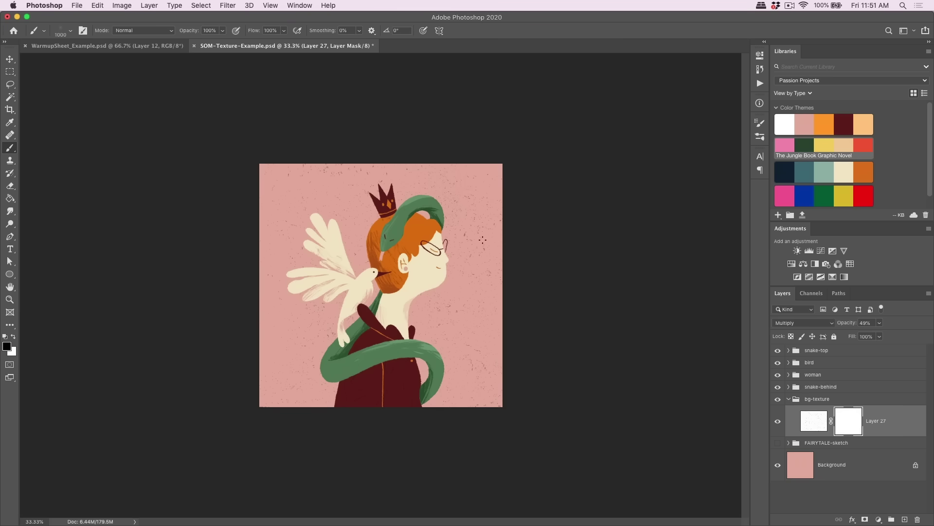
pyautogui.click(449, 225)
pyautogui.click(378, 190)
pyautogui.click(308, 236)
pyautogui.click(330, 331)
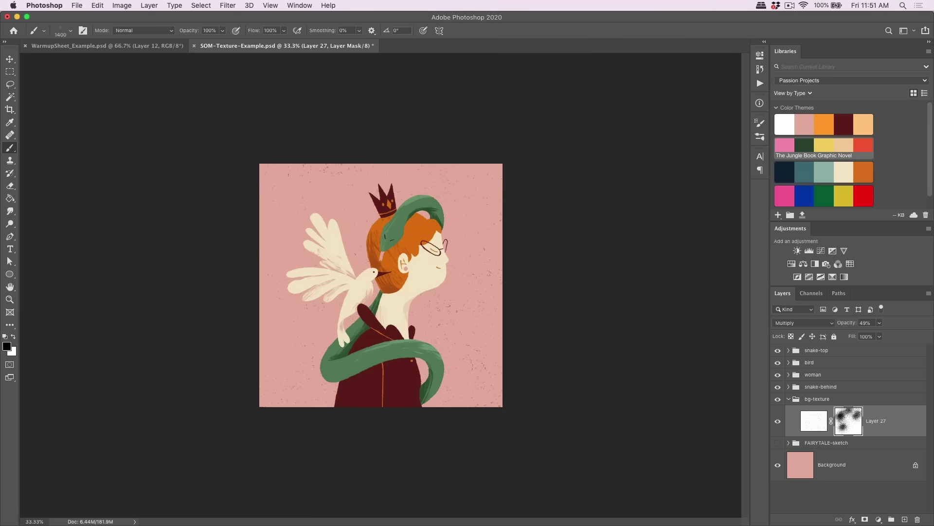
pyautogui.click(332, 327)
# Step: Rename the dust layer as dust-texture and raise its opacity to 64%
pyautogui.click(814, 420)
pyautogui.click(879, 323)
pyautogui.moveTo(879, 334); pyautogui.dragTo(885, 334)
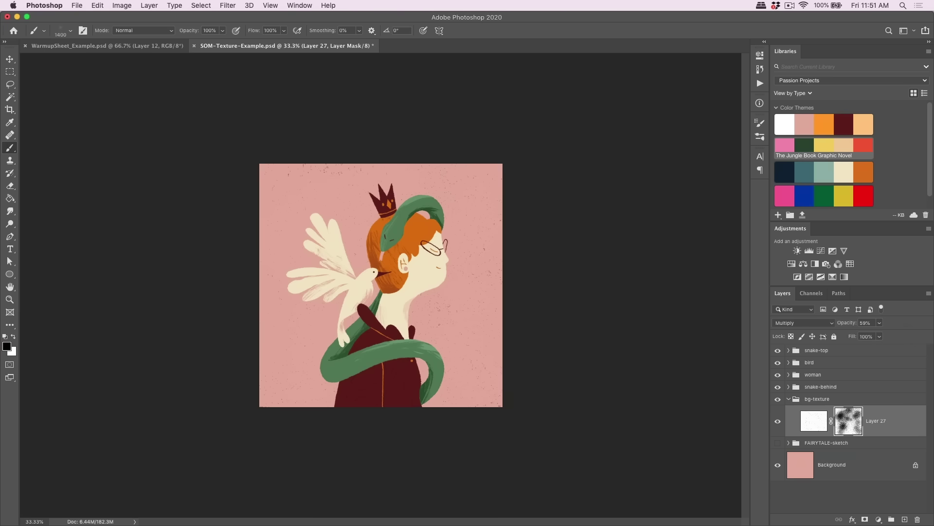
pyautogui.click(848, 420)
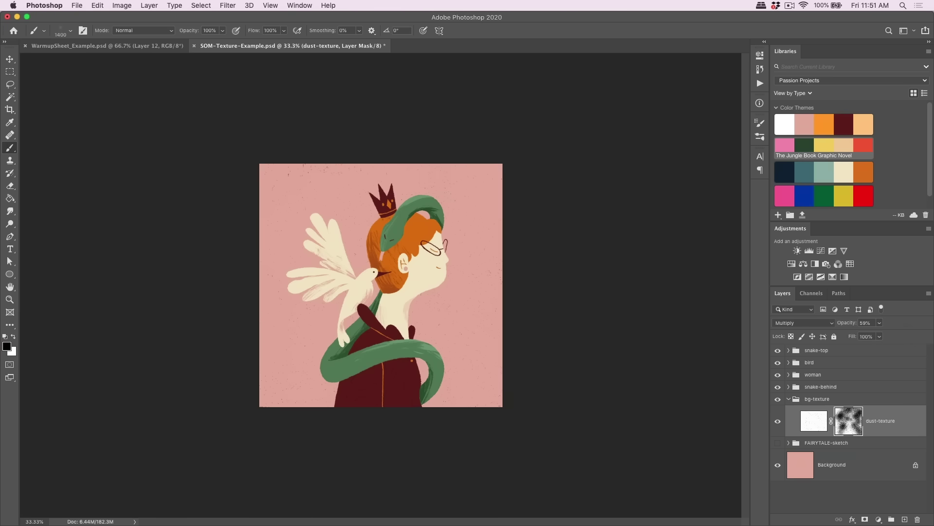
pyautogui.press('super+plus')
pyautogui.click(814, 420)
pyautogui.click(880, 322)
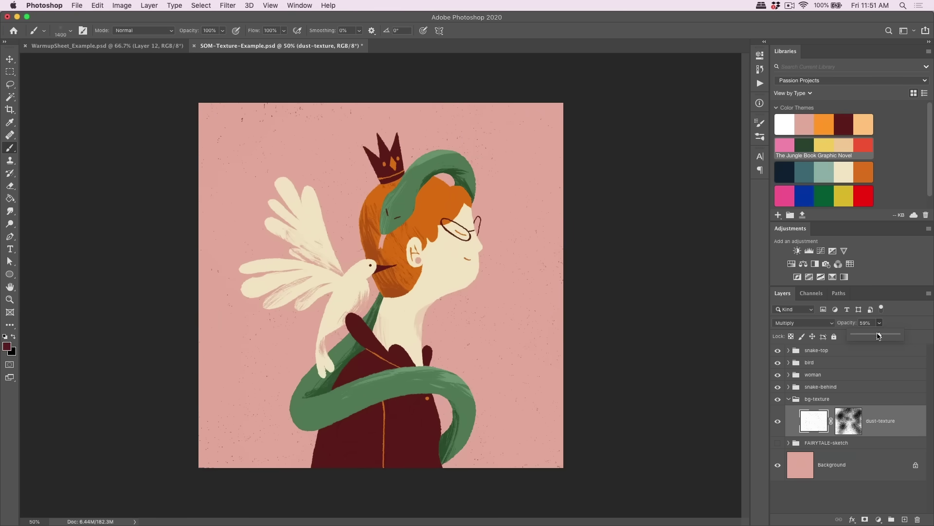
pyautogui.moveTo(882, 335); pyautogui.dragTo(885, 335)
# Step: Brush white onto the dust-texture mask to bring specks back near the lower corners of the background
pyautogui.click(849, 421)
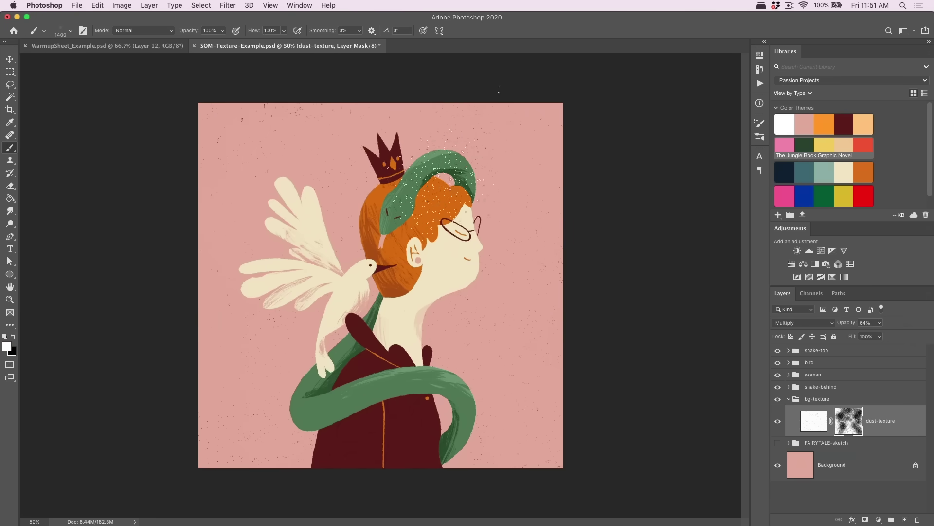
pyautogui.click(526, 419)
pyautogui.click(238, 399)
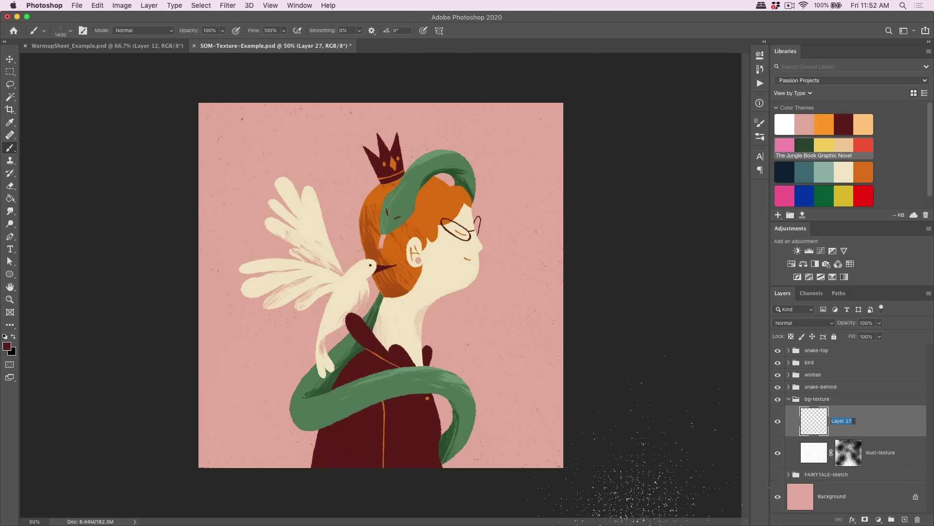
# Step: Add a layer named dots above dust-texture and scatter small dark red dots across the pink background
pyautogui.write('dots')
pyautogui.press('Return')
pyautogui.click(70, 31)
pyautogui.moveTo(198, 231); pyautogui.dragTo(197, 235)
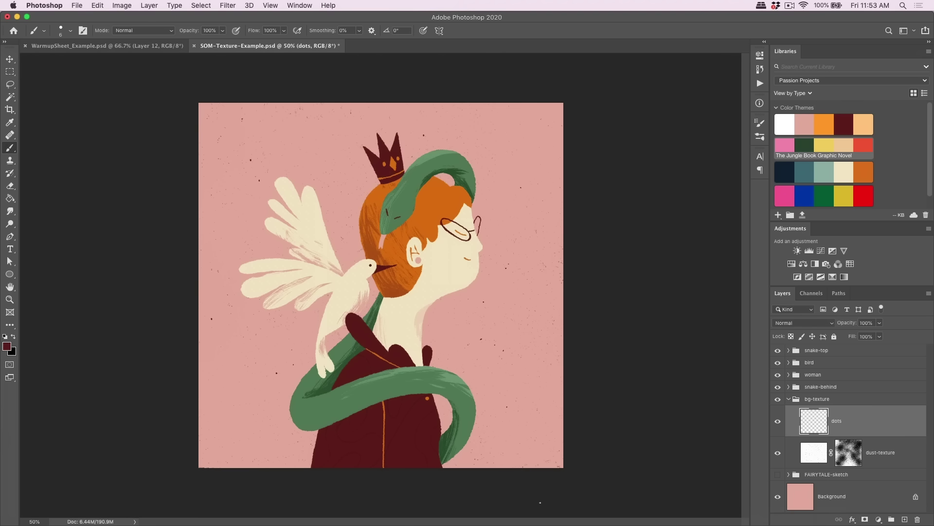
# Step: Add a new layer clipped to the hair layer, beneath hair-texture
pyautogui.press('v')
pyautogui.rightClick(425, 180)
pyautogui.click(445, 196)
pyautogui.click(905, 518)
# Step: Sample the shirt's dark red and paint a 15 px shadow stroke on the hair along the snake's underside
pyautogui.press('i')
pyautogui.click(425, 184)
pyautogui.press('b')
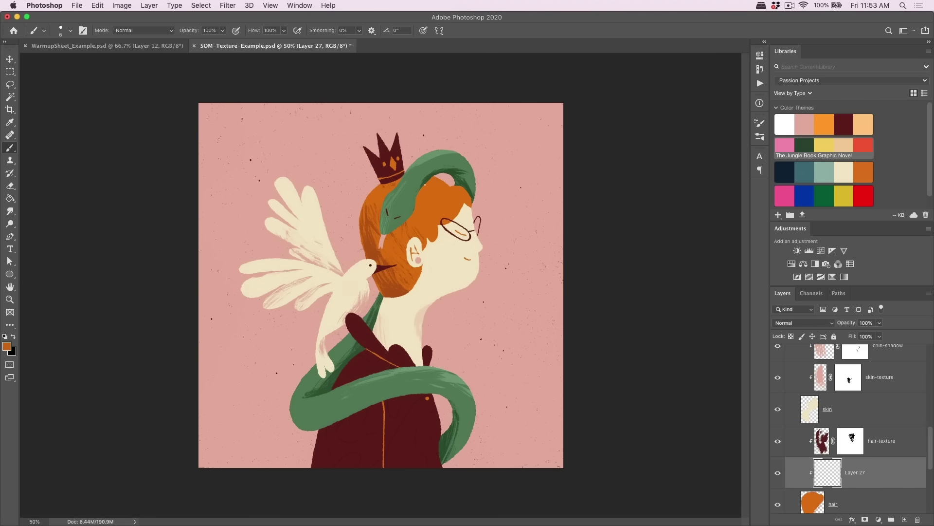
pyautogui.moveTo(425, 184)
pyautogui.mouseDown()
pyautogui.moveTo(446, 179)
pyautogui.moveTo(413, 199)
pyautogui.mouseUp()
pyautogui.press('i')
pyautogui.click(428, 404)
pyautogui.press('b')
pyautogui.press(']')
pyautogui.press(']')
pyautogui.press(']')
pyautogui.press(']')
pyautogui.press(']')
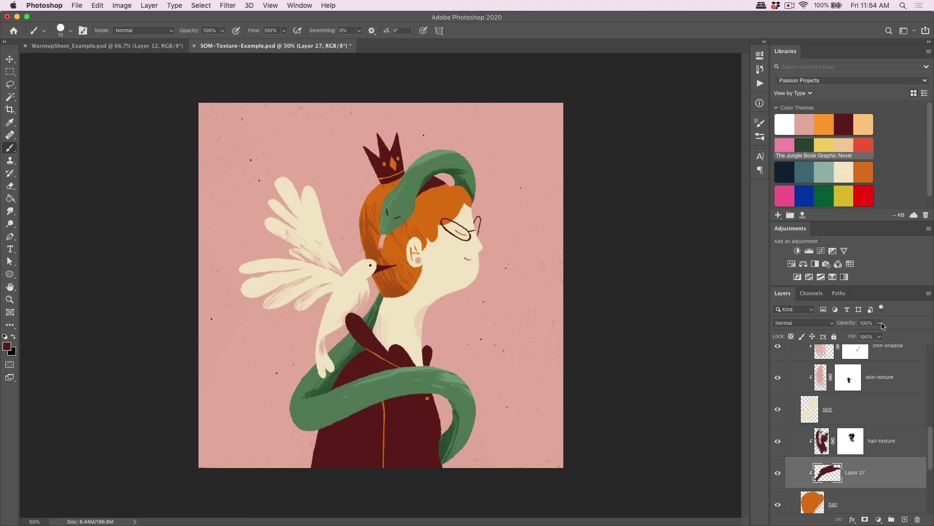